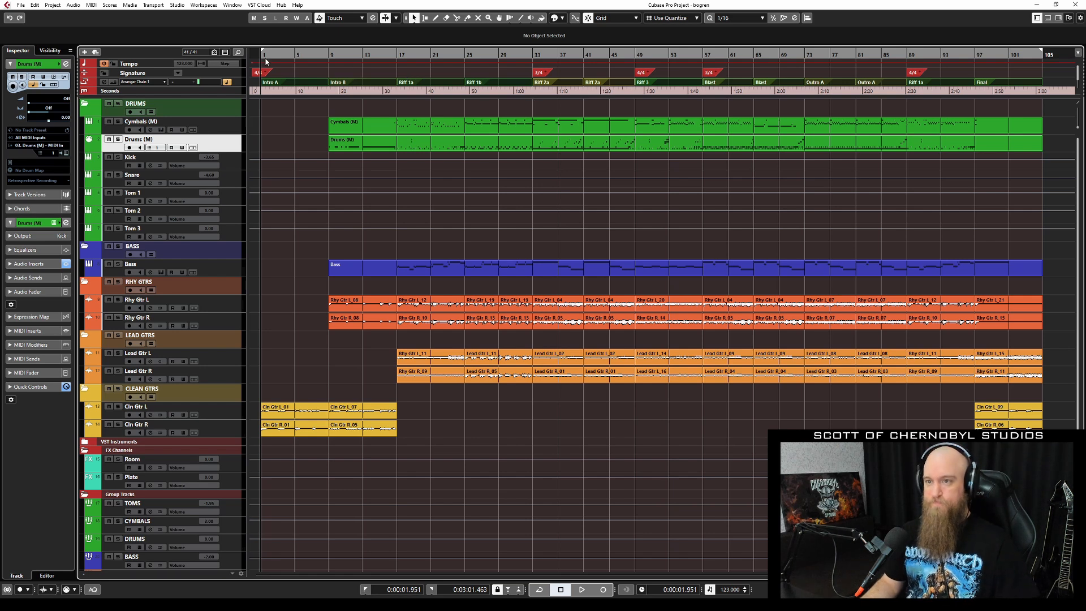
# Start playback of the metal project and scroll the track list down to the guitar groups.
pyautogui.press('space')
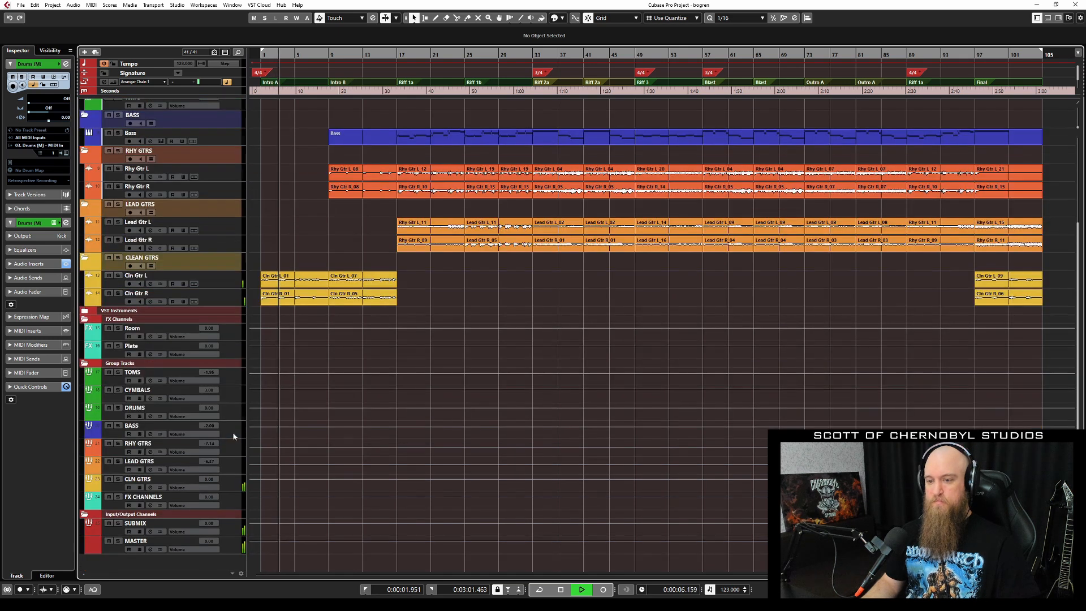
pyautogui.scroll(-3, 199, 435)
# Review Archetype Plini's amp, graphic EQ and cabinet pages on CLN GTRS, then close it.
pyautogui.click(186, 479)
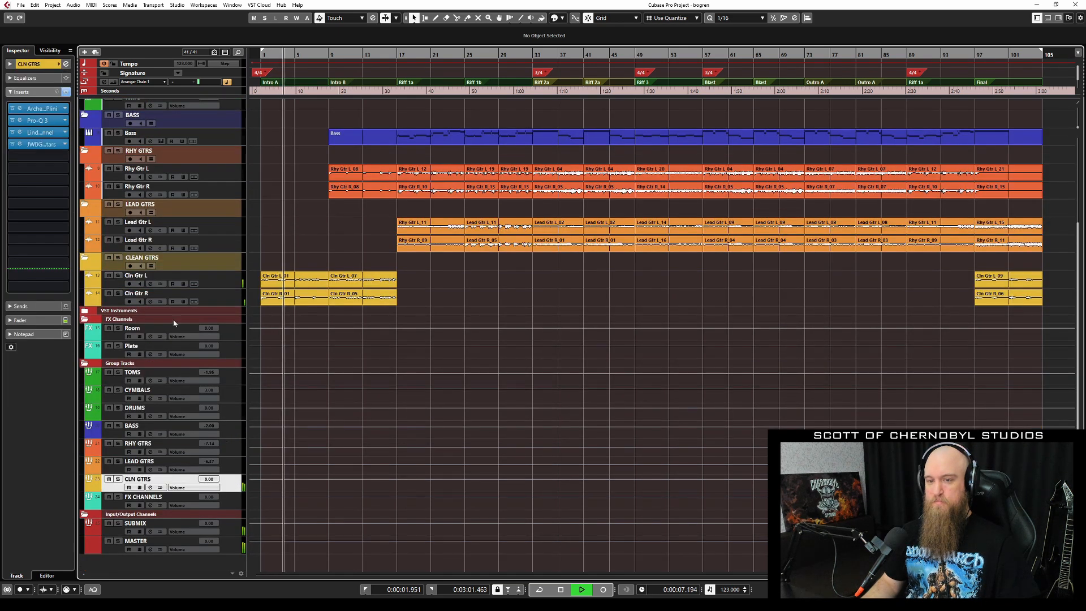
pyautogui.click(20, 108)
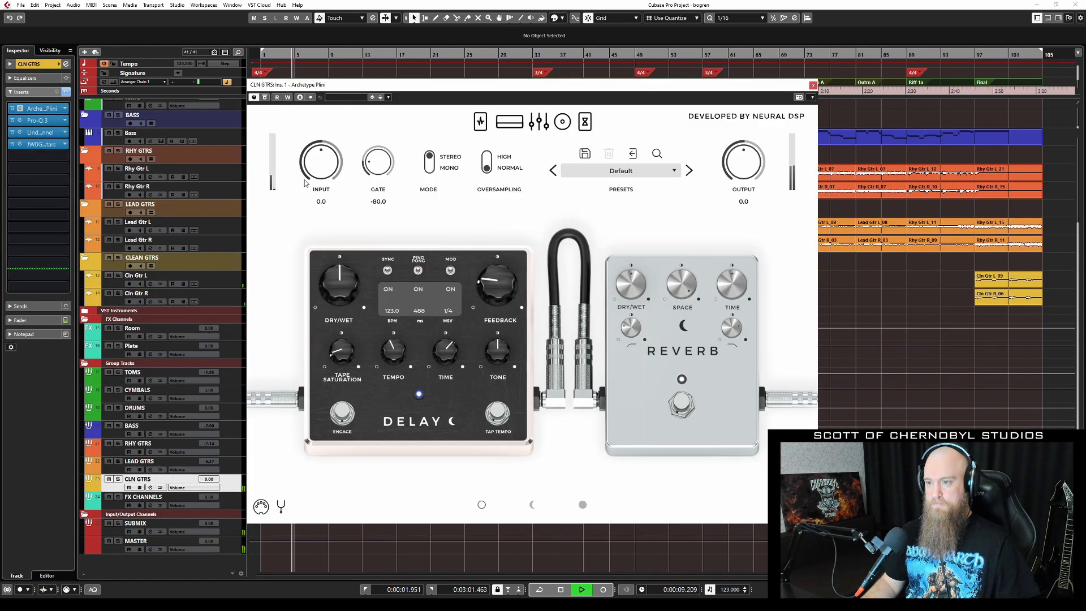
pyautogui.click(512, 126)
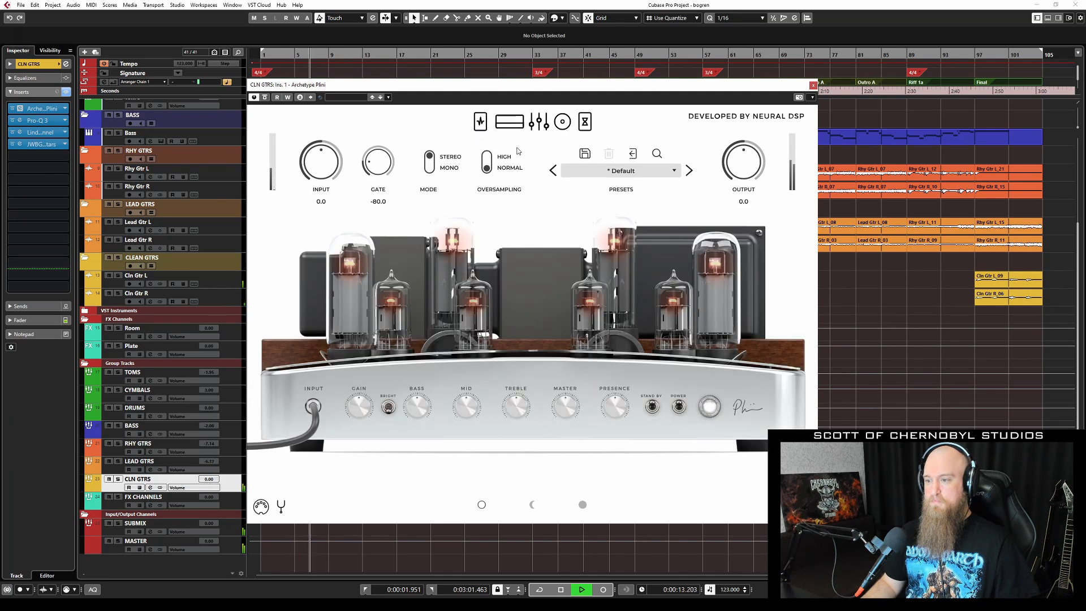
pyautogui.click(544, 124)
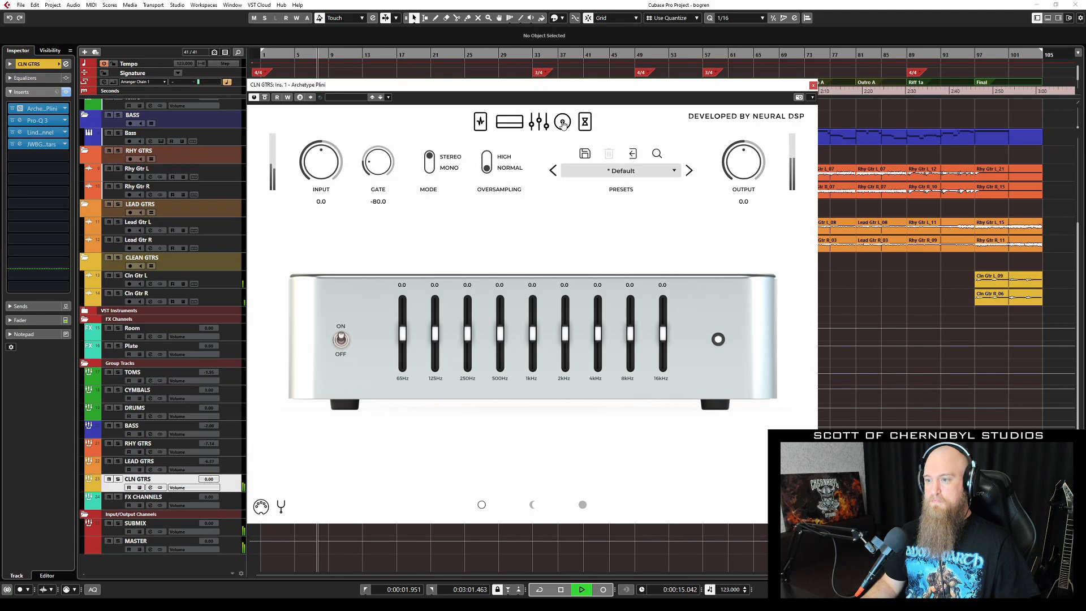
pyautogui.click(563, 124)
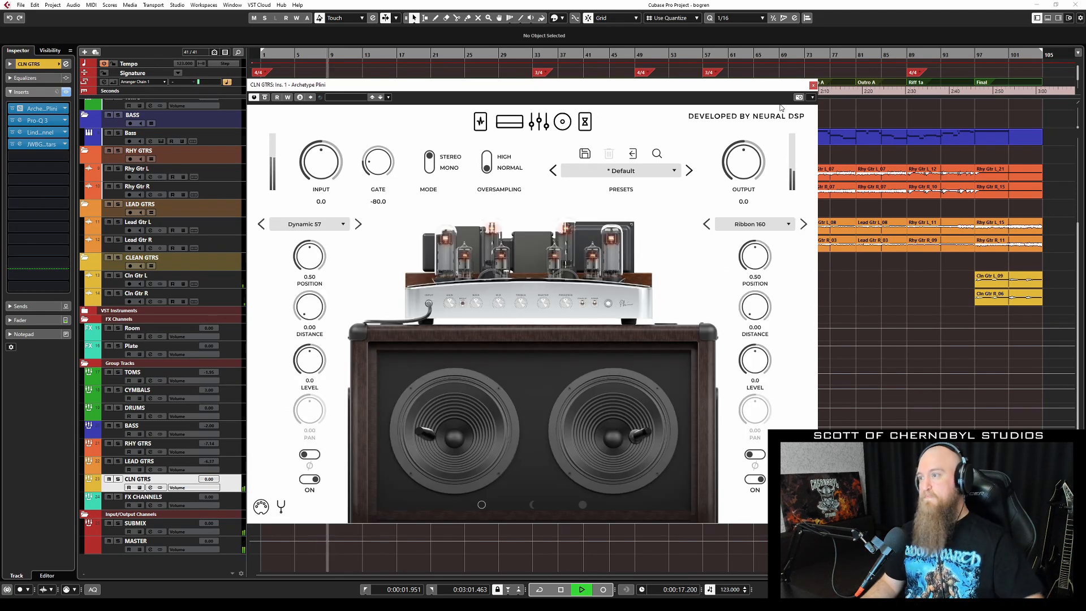
pyautogui.click(814, 85)
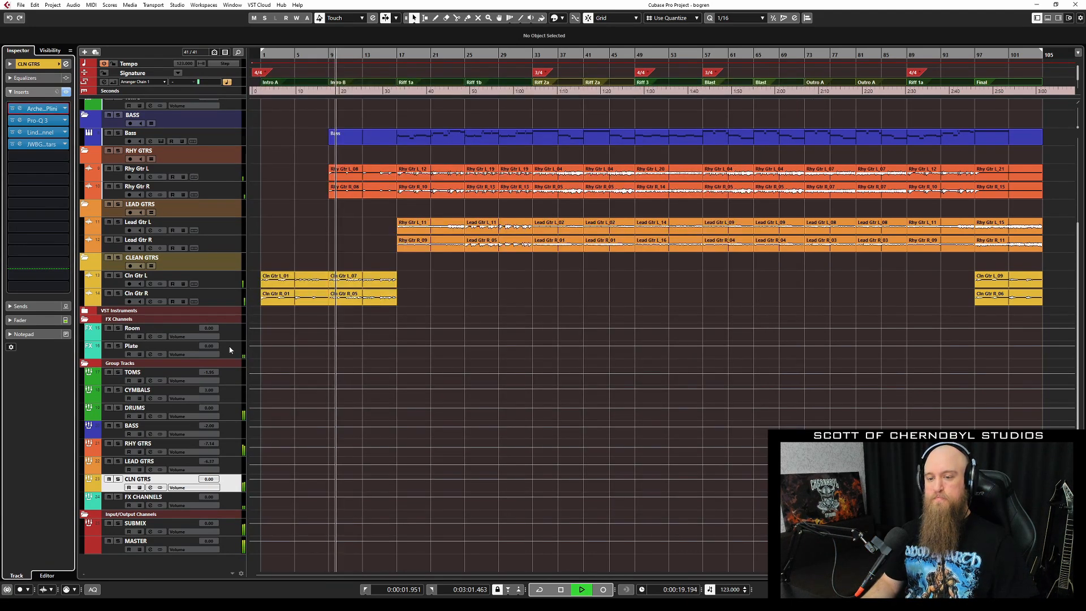
# Browse Fortin Nameless Suite's amp head, cabinet and pedal views on RHY GTRS, then close it.
pyautogui.click(235, 450)
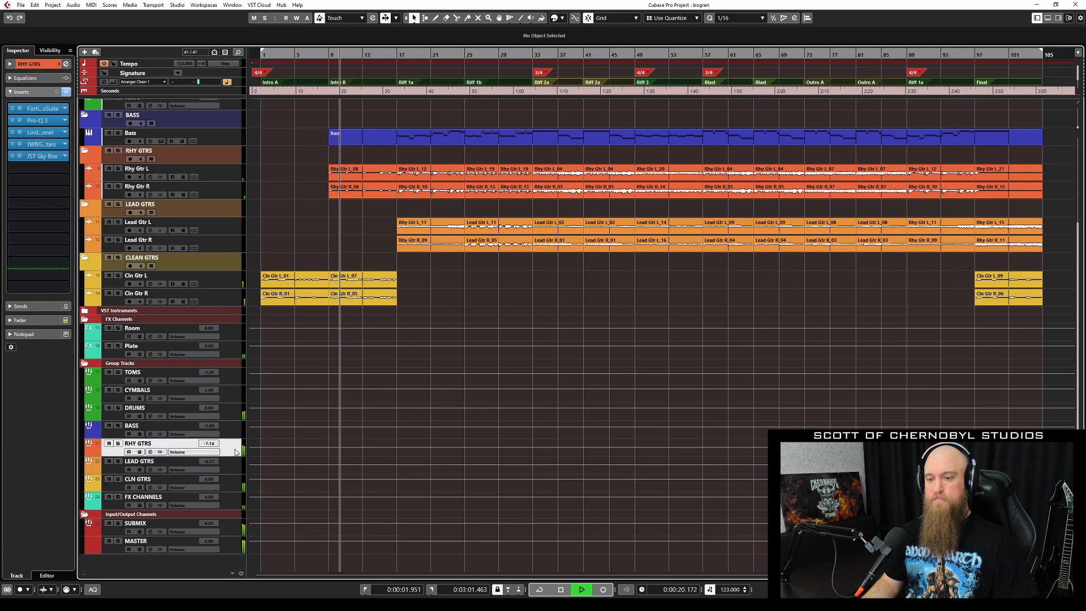
pyautogui.click(48, 108)
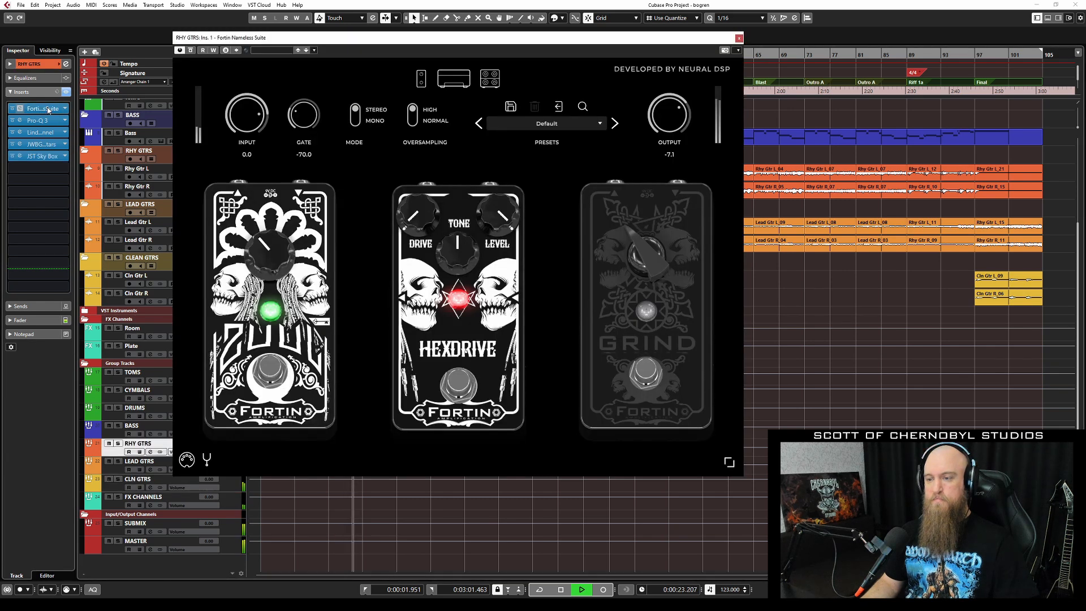
pyautogui.click(453, 85)
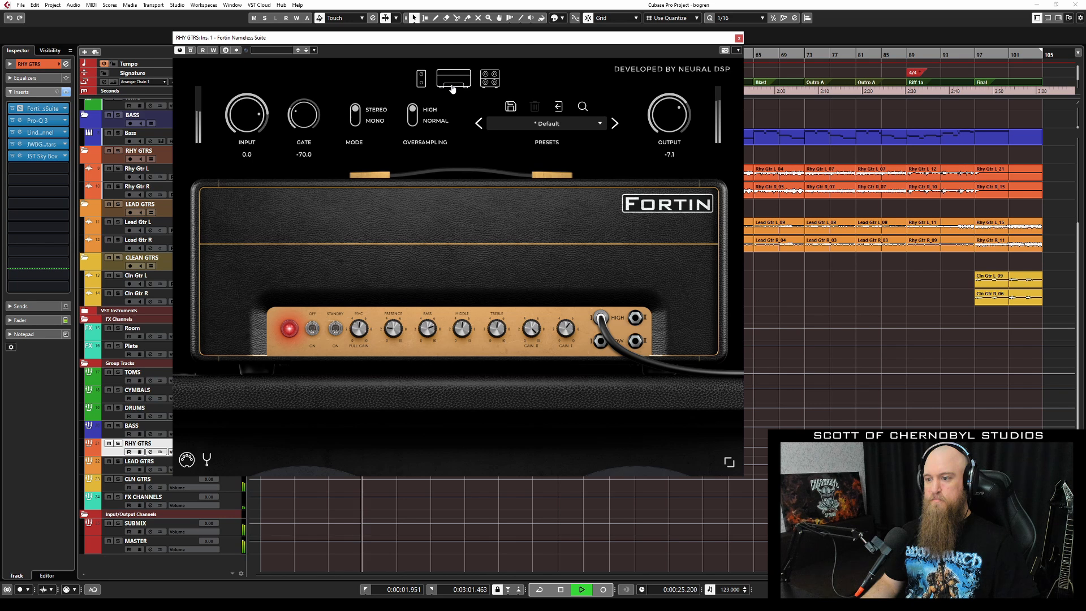
pyautogui.click(491, 82)
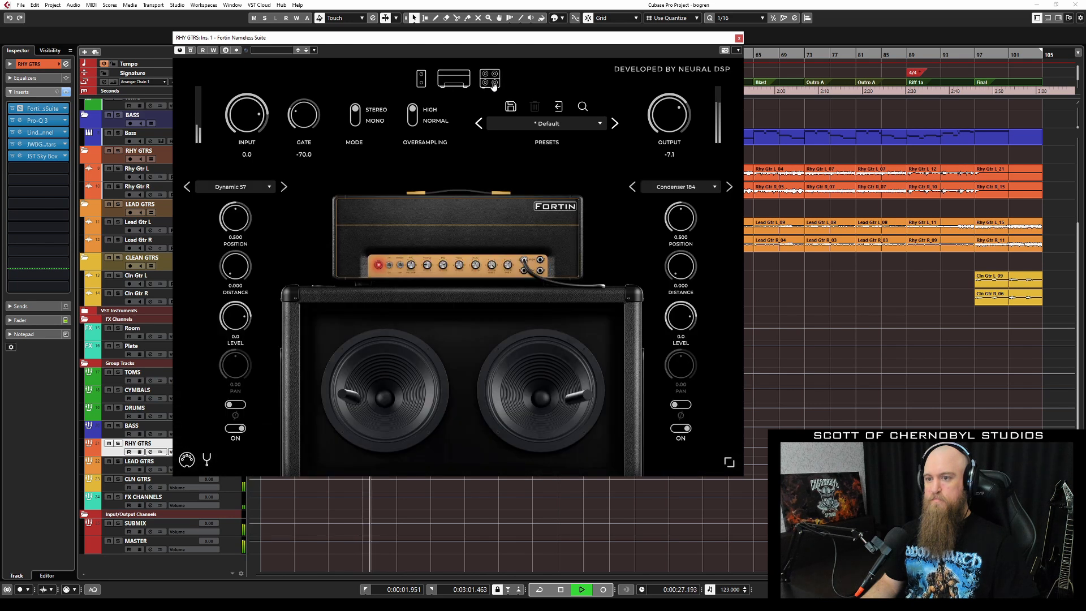
pyautogui.click(421, 84)
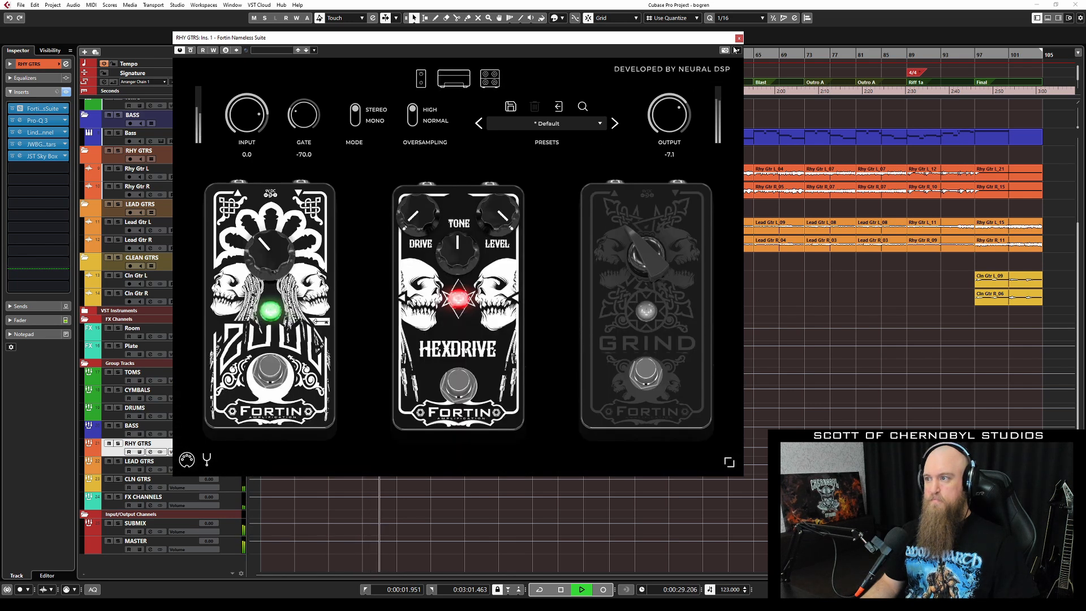
pyautogui.click(739, 39)
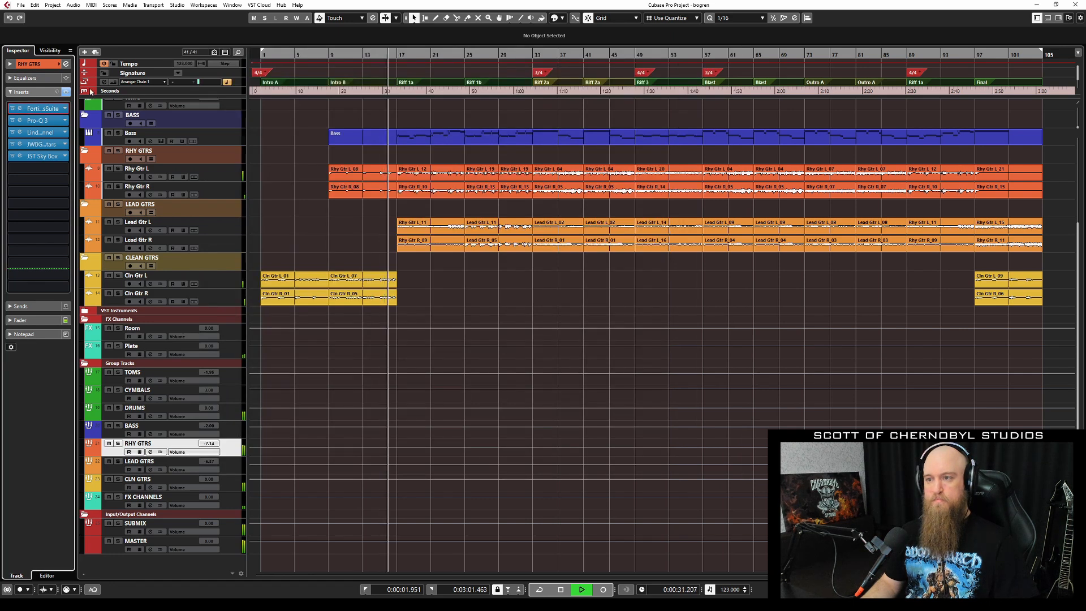
pyautogui.scroll(4, 236, 159)
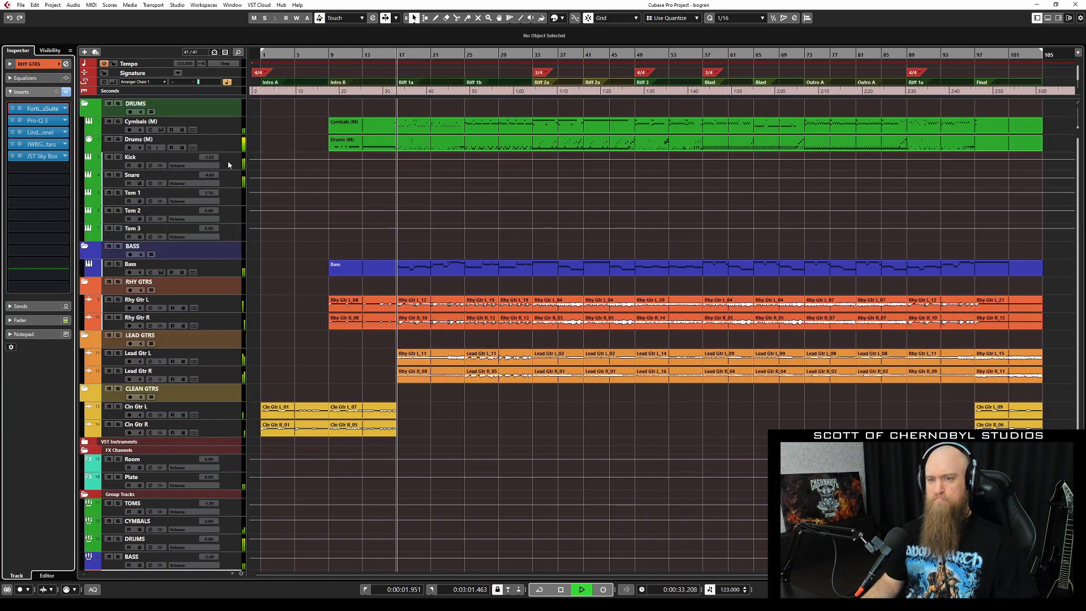
# Select Drums (M) and show its Kontakt kit in compact single-instrument view.
pyautogui.click(209, 142)
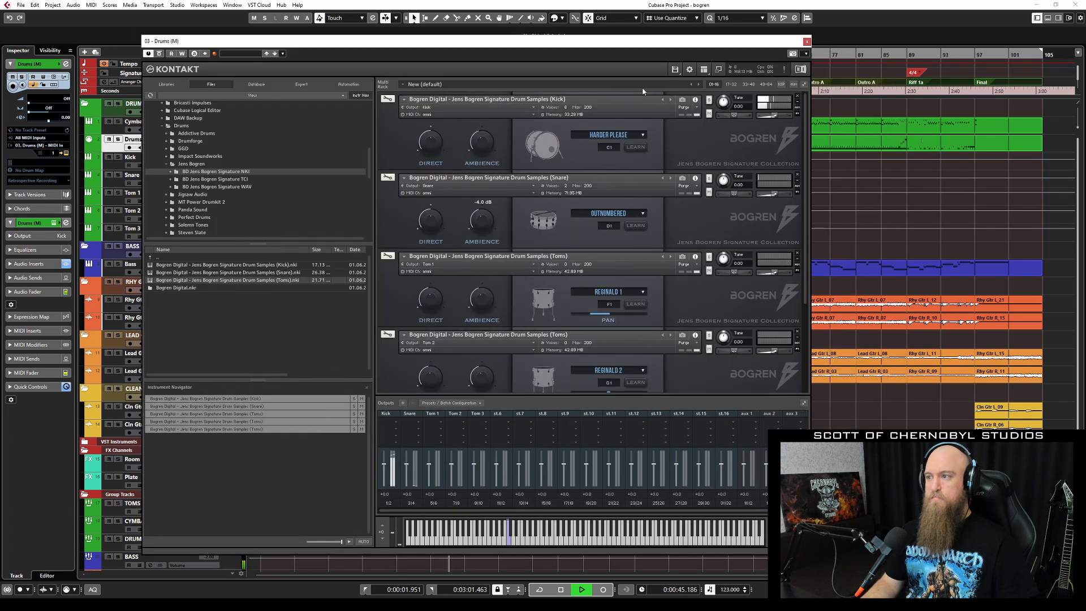
pyautogui.click(719, 69)
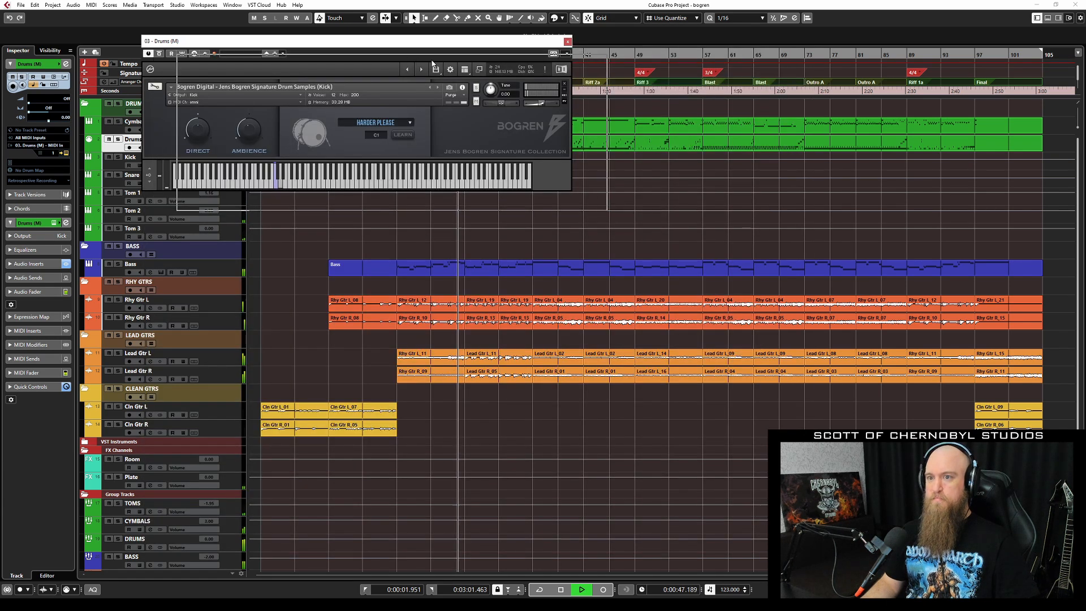
pyautogui.moveTo(396, 48); pyautogui.dragTo(428, 68)
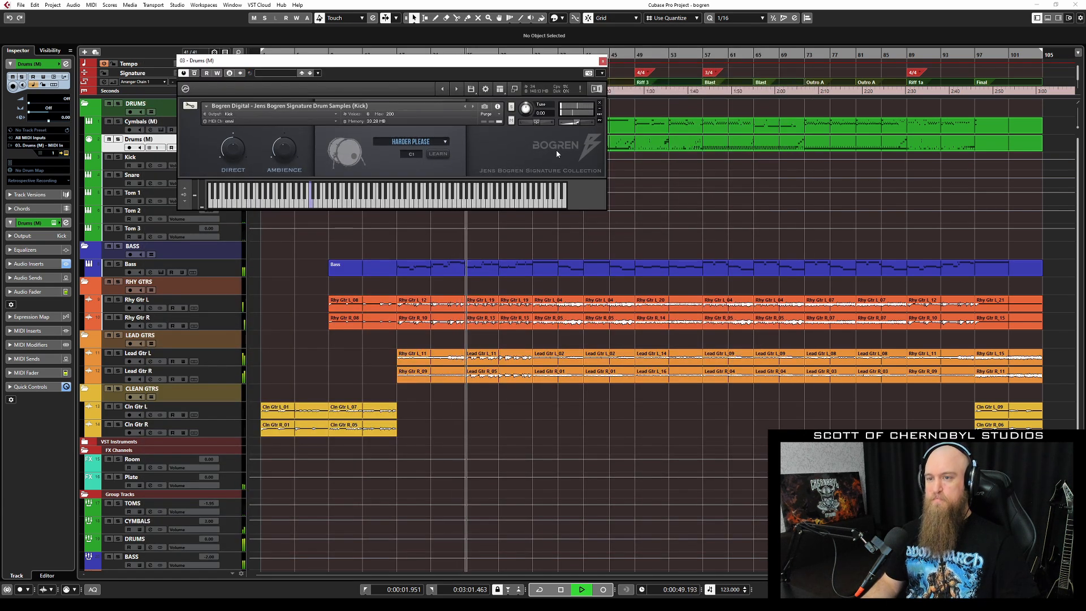
# Step through Snare, Tom 1, Tom 2 and Tom 3, back to Kick, then close Kontakt.
pyautogui.click(458, 90)
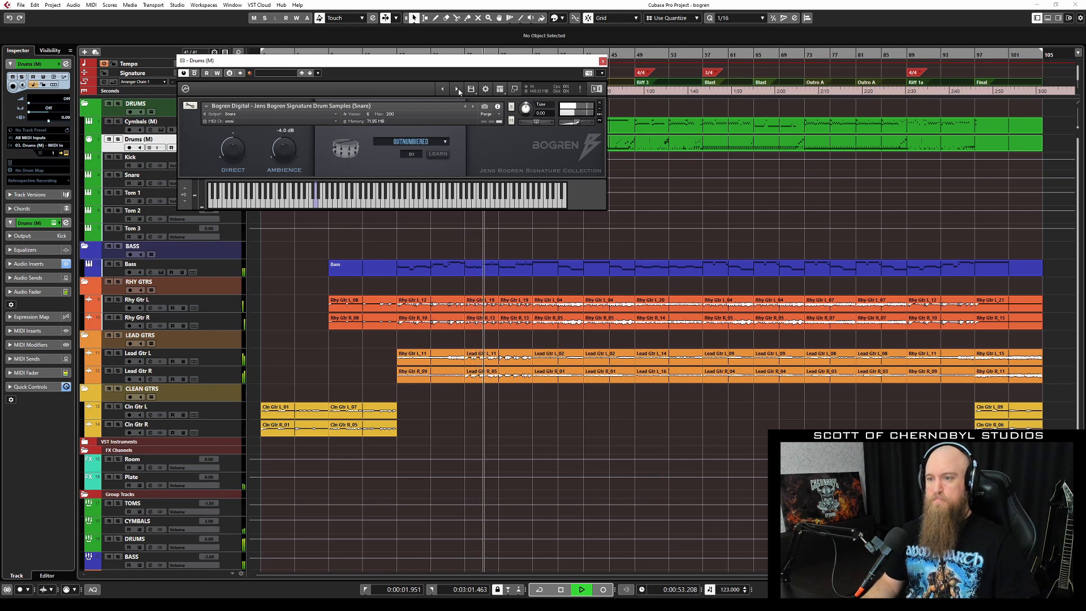
pyautogui.click(458, 90)
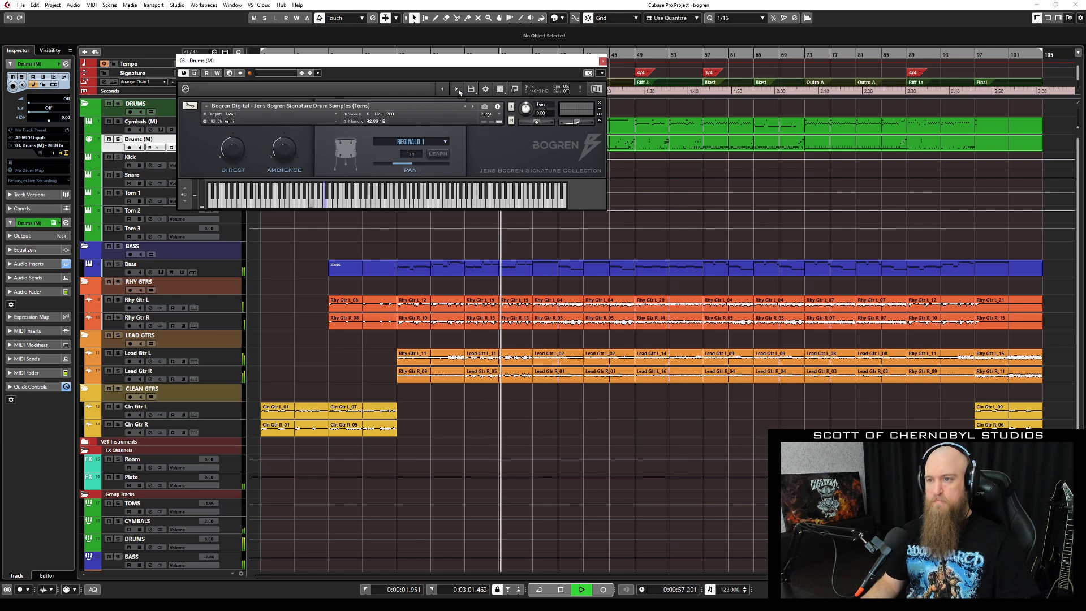
pyautogui.click(458, 89)
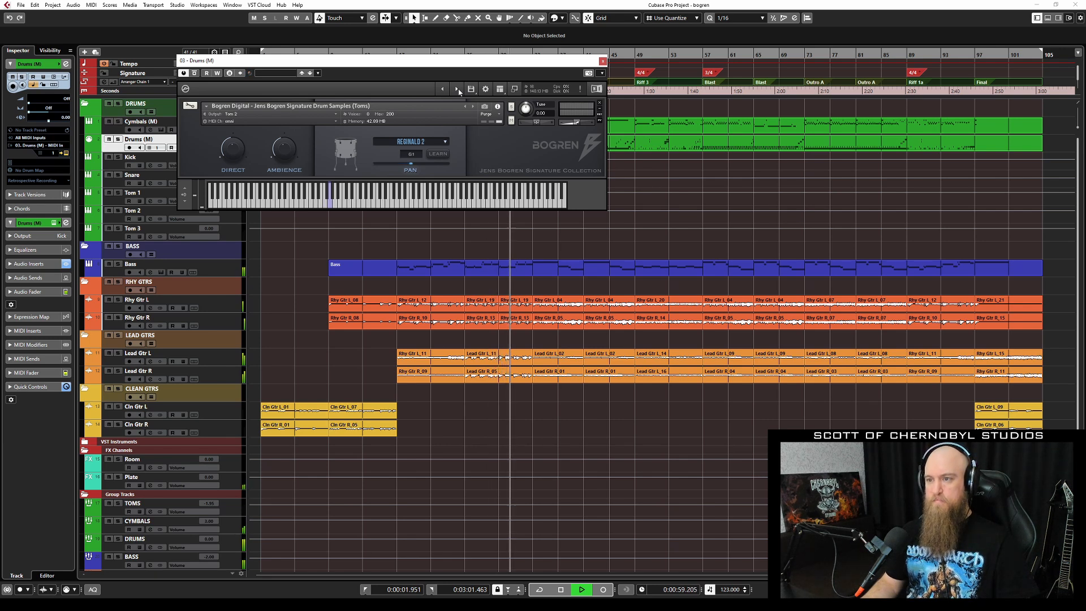
pyautogui.click(457, 89)
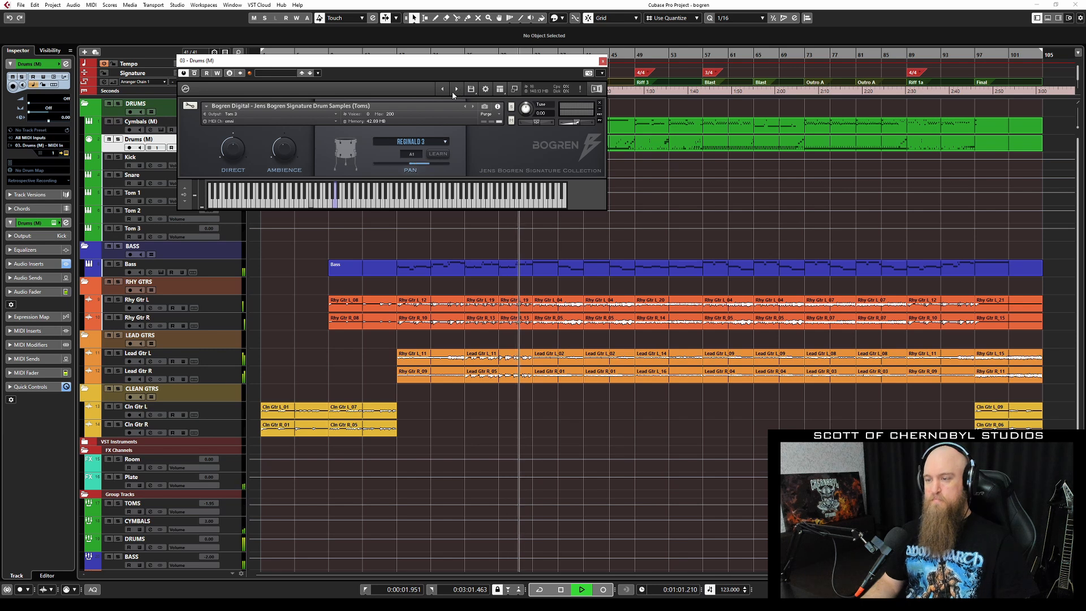
pyautogui.click(444, 90)
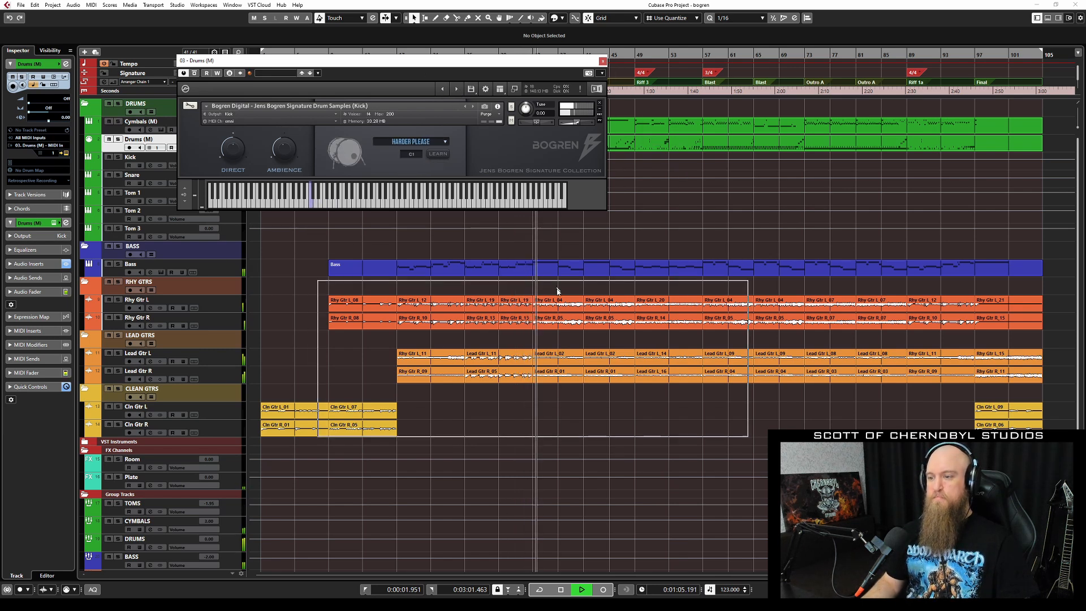
pyautogui.moveTo(413, 64); pyautogui.dragTo(555, 292)
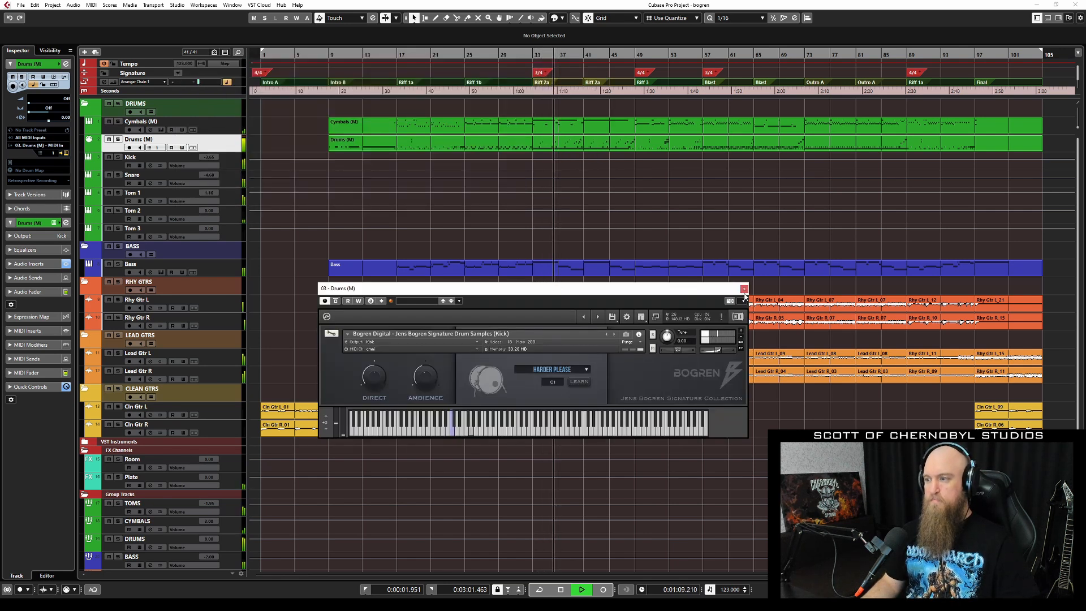
pyautogui.click(744, 289)
# Inspect the Drums (M) MIDI part in the drum note editor, then close it.
pyautogui.doubleClick(449, 142)
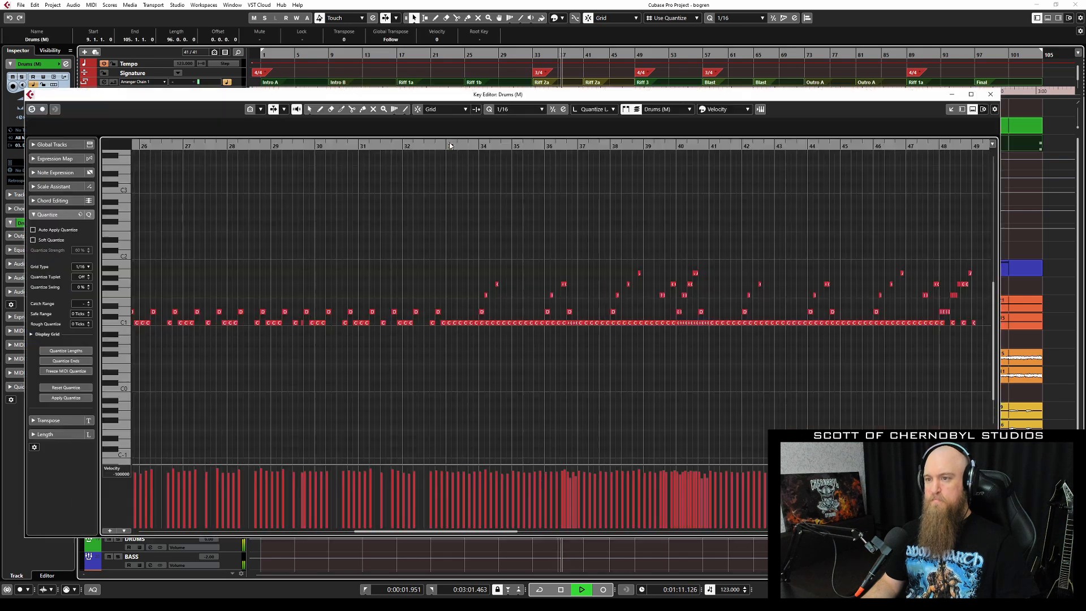
pyautogui.scroll(-2, 421, 321)
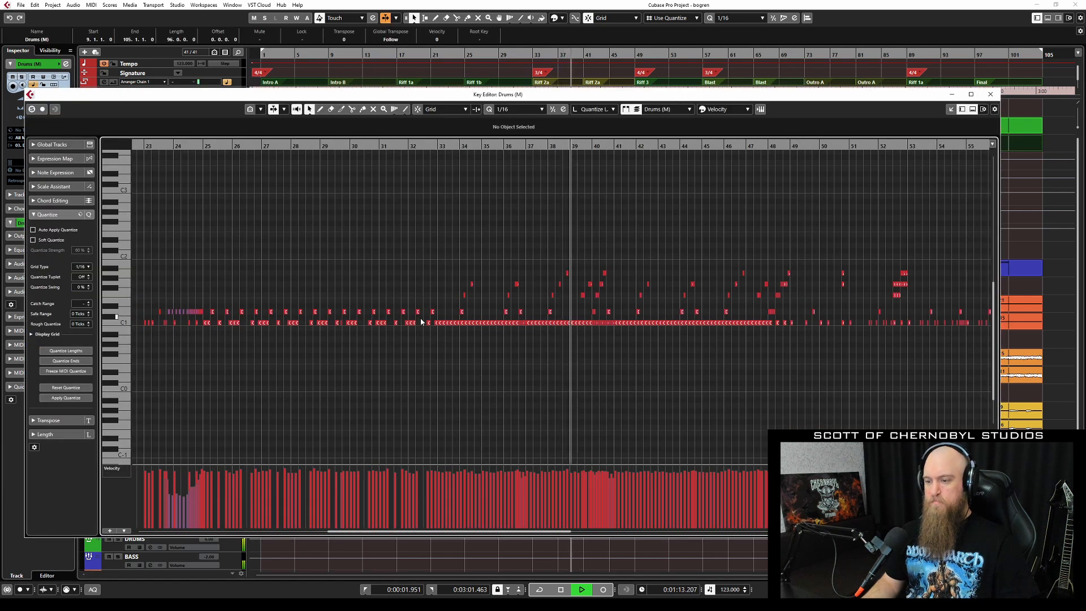
pyautogui.scroll(-3, 424, 323)
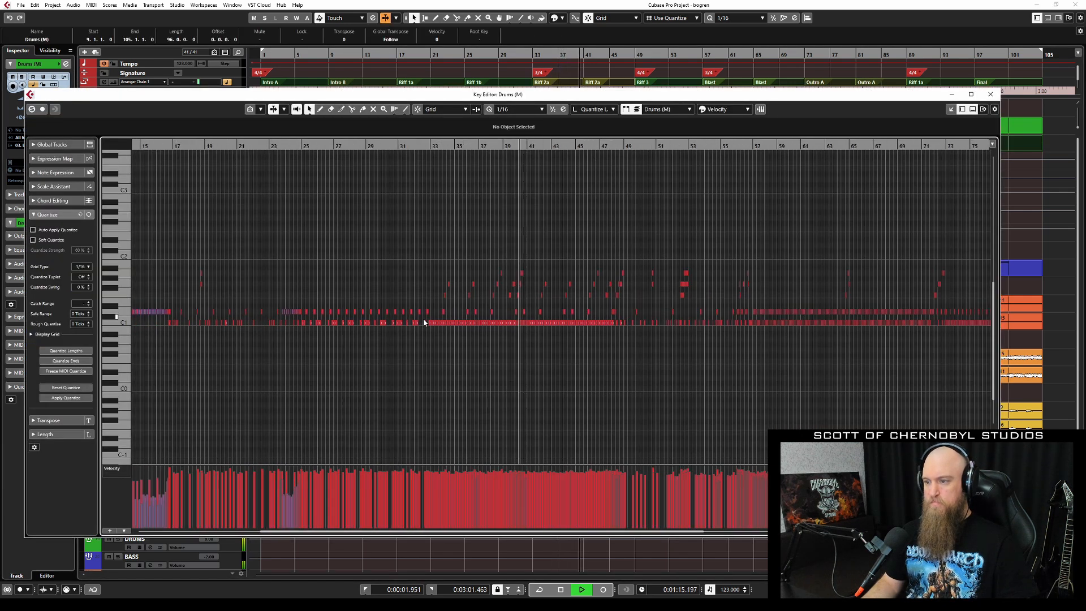
pyautogui.scroll(3, 424, 323)
pyautogui.click(991, 95)
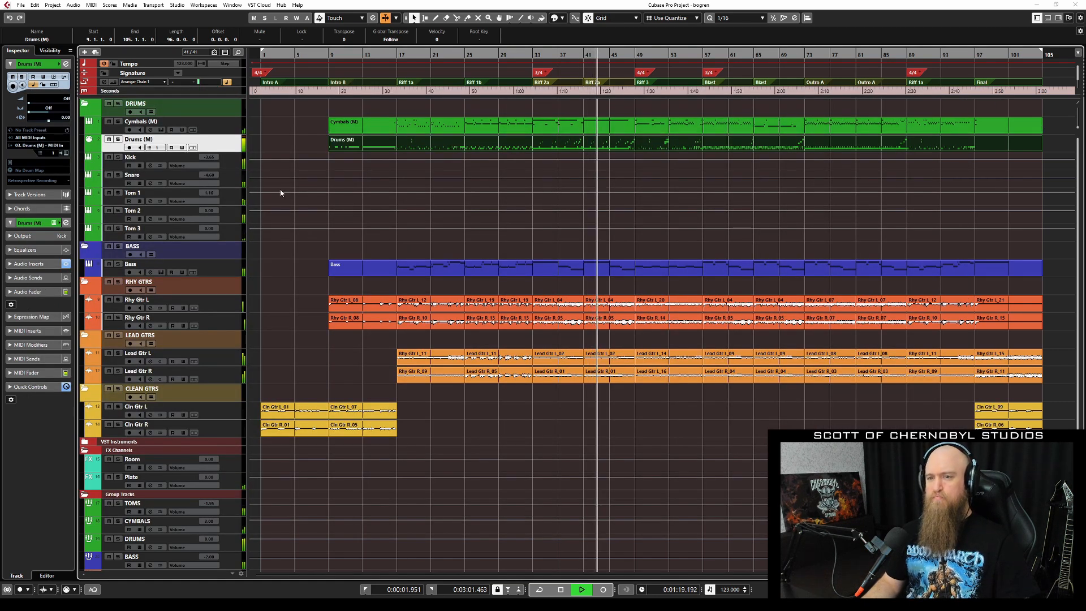
# Open the Kick track's Pro-Q 3 EQ, move it aside, and close it.
pyautogui.click(234, 159)
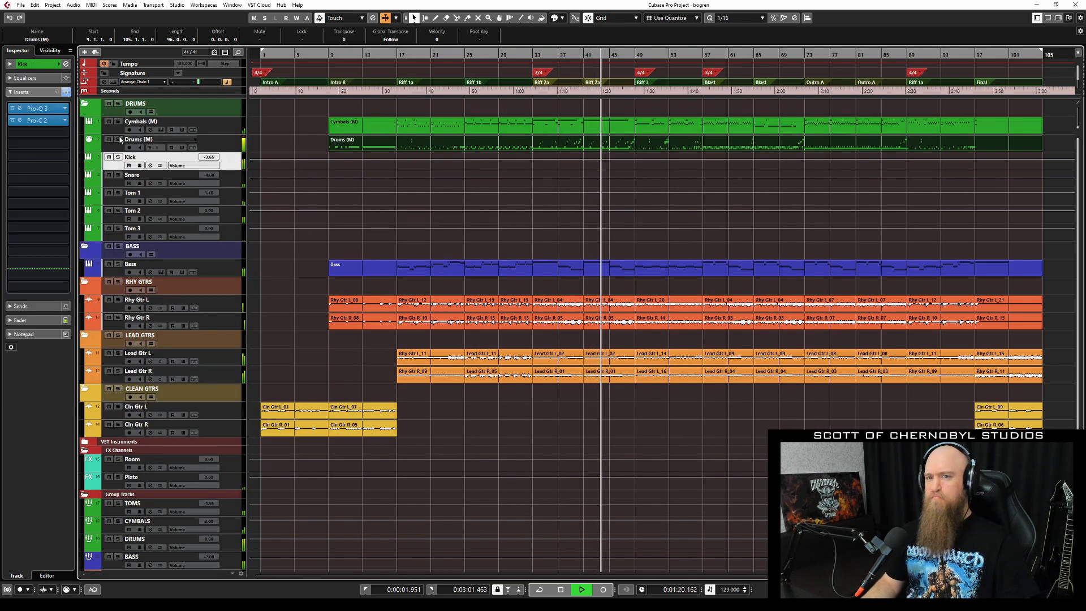
pyautogui.click(49, 111)
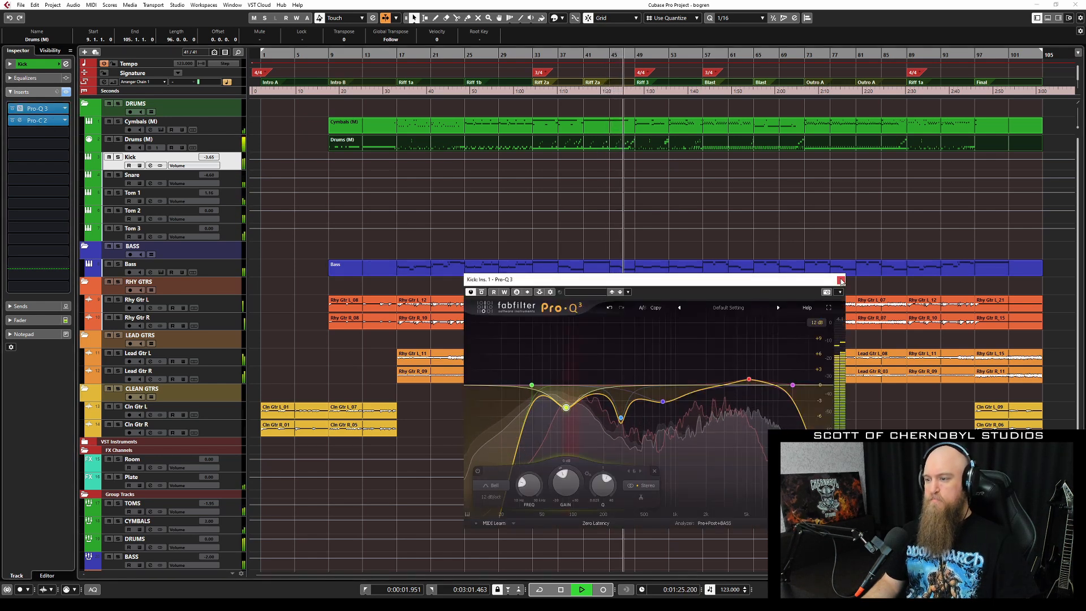
pyautogui.moveTo(838, 280); pyautogui.dragTo(560, 169)
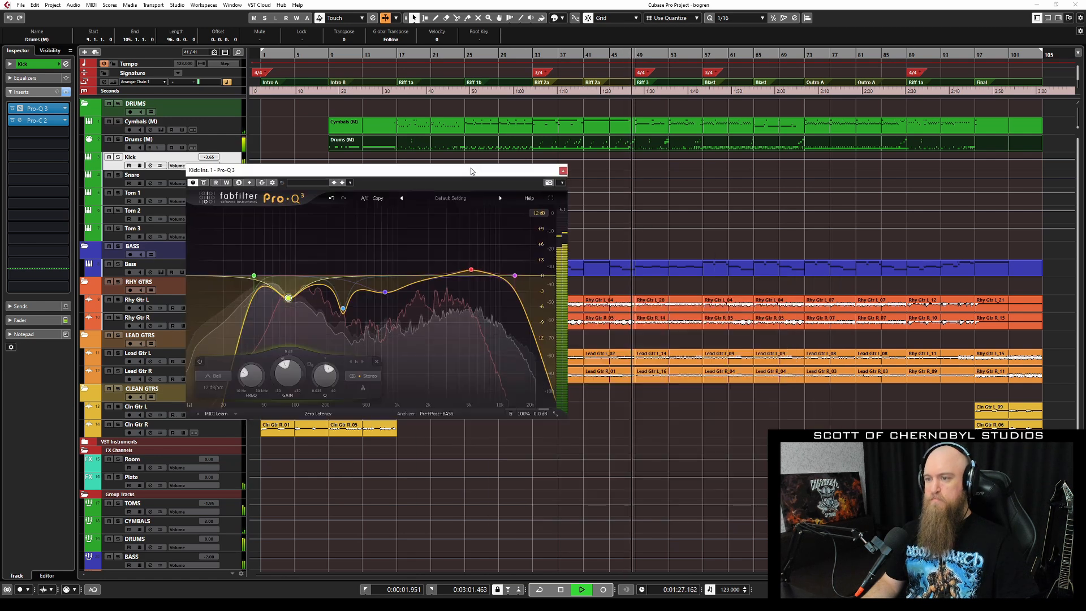
pyautogui.click(562, 170)
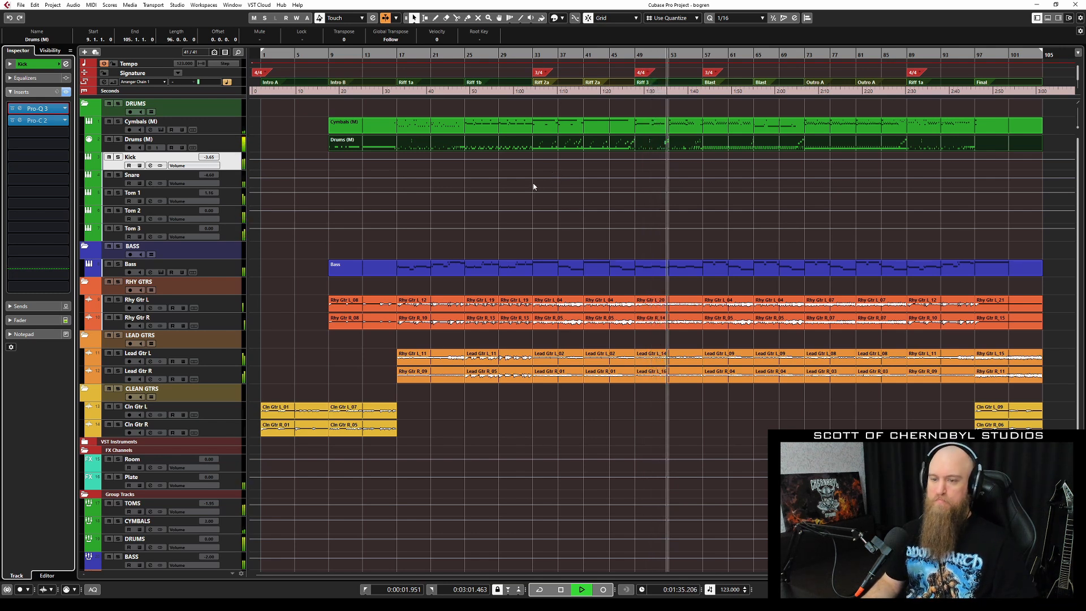
pyautogui.click(233, 267)
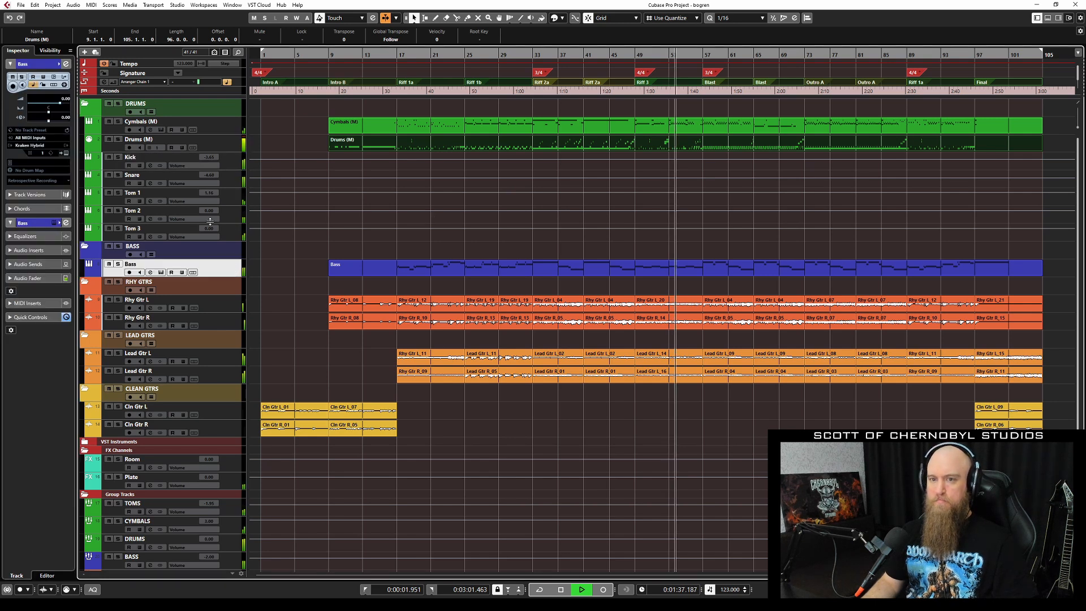
pyautogui.click(65, 152)
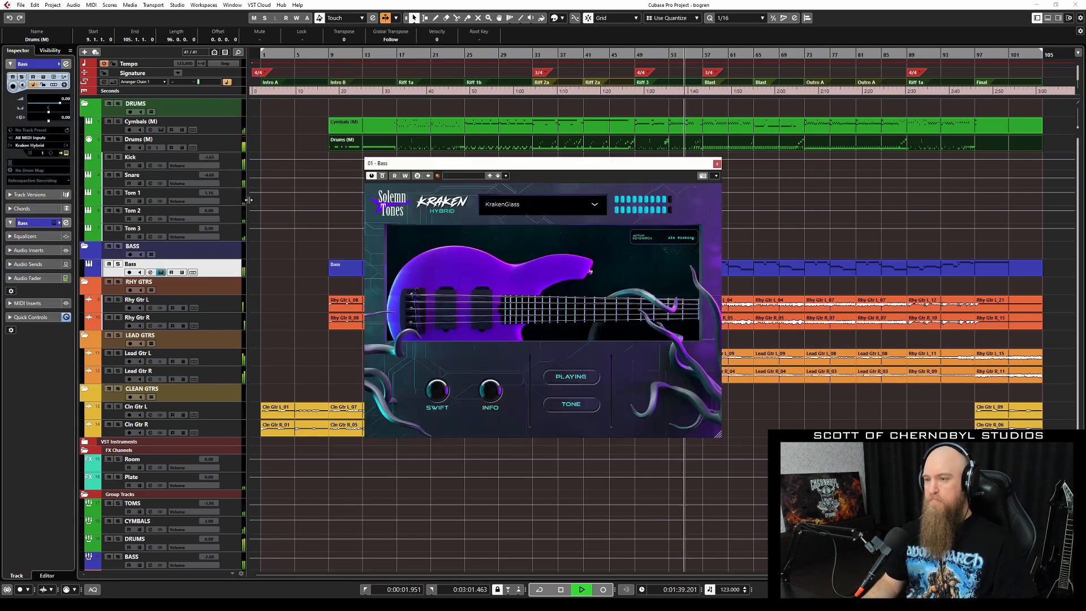
pyautogui.moveTo(536, 165); pyautogui.dragTo(309, 102)
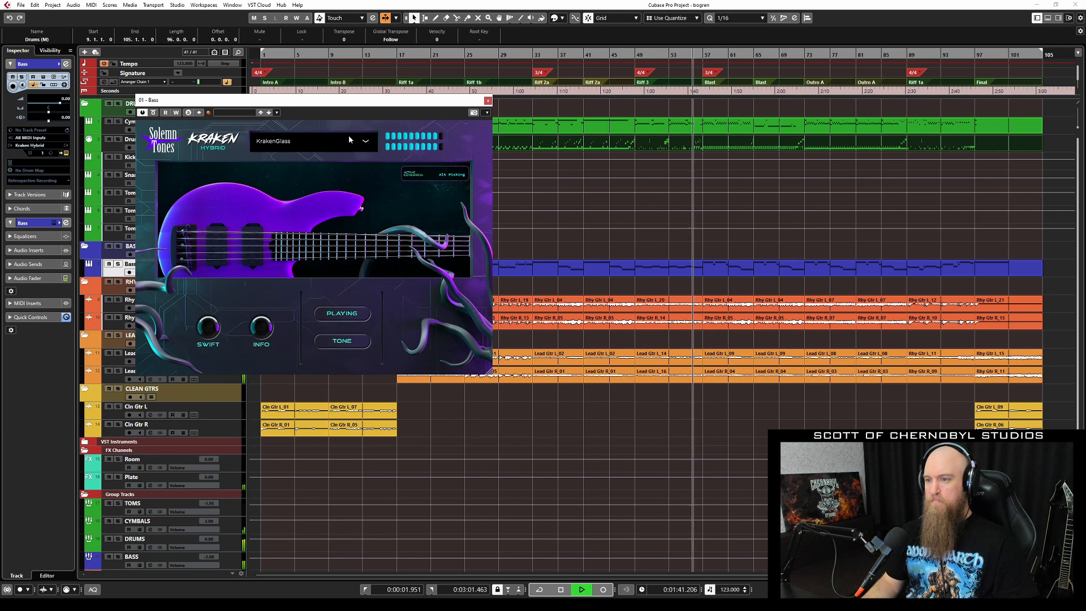
pyautogui.click(488, 102)
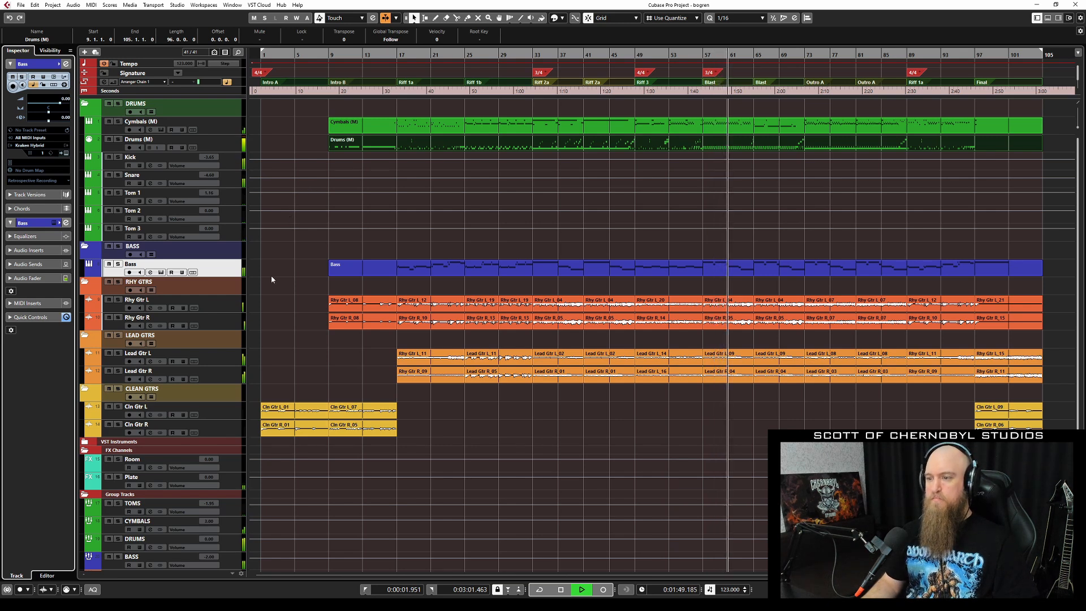
pyautogui.scroll(-3, 232, 496)
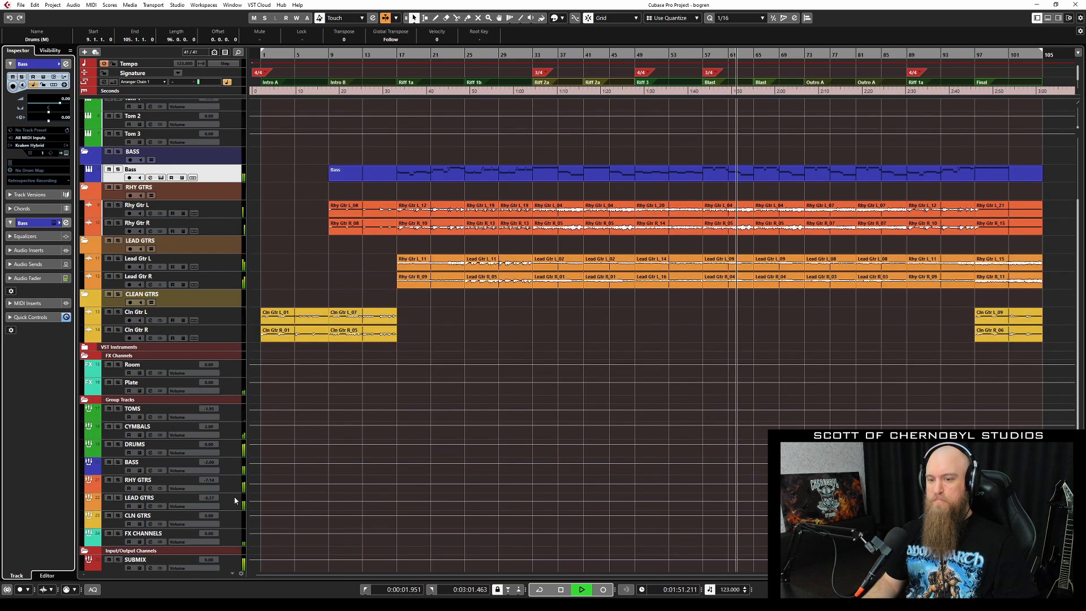
pyautogui.click(233, 501)
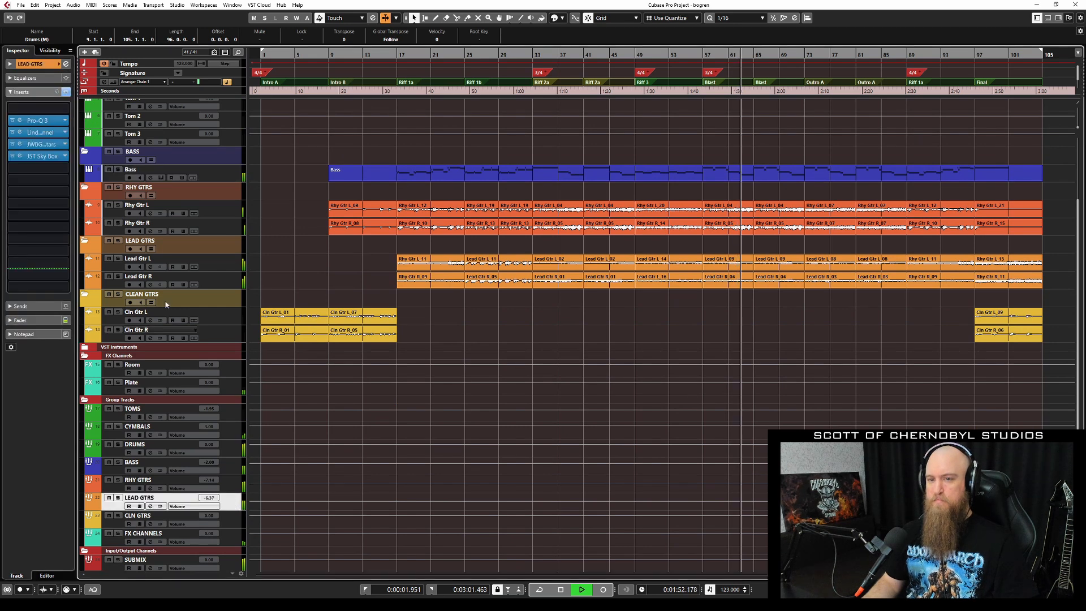
pyautogui.click(141, 261)
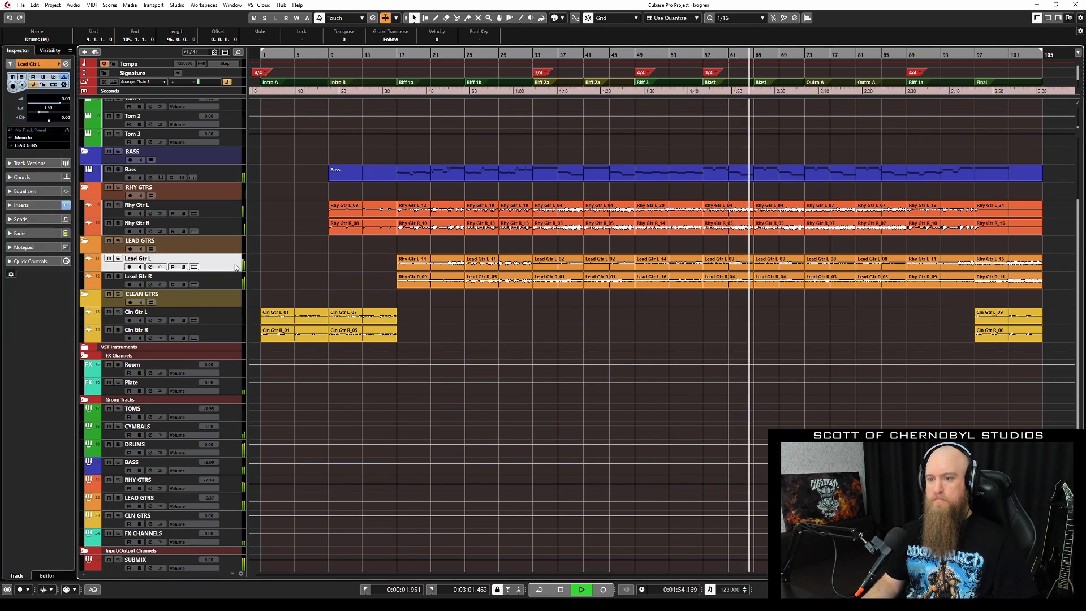
pyautogui.click(36, 206)
pyautogui.click(45, 136)
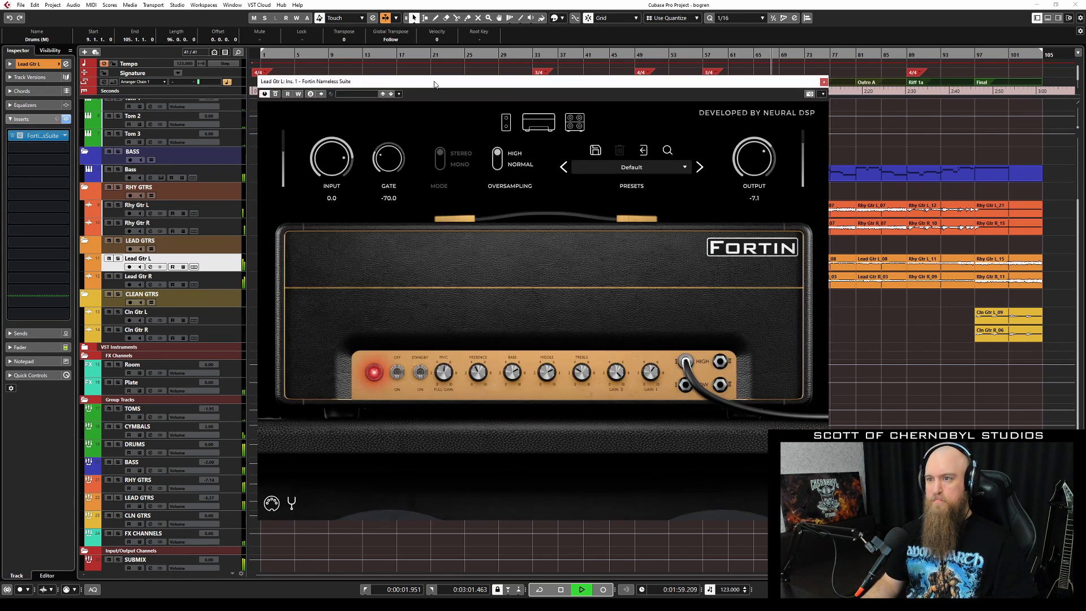
pyautogui.moveTo(431, 85); pyautogui.dragTo(240, 62)
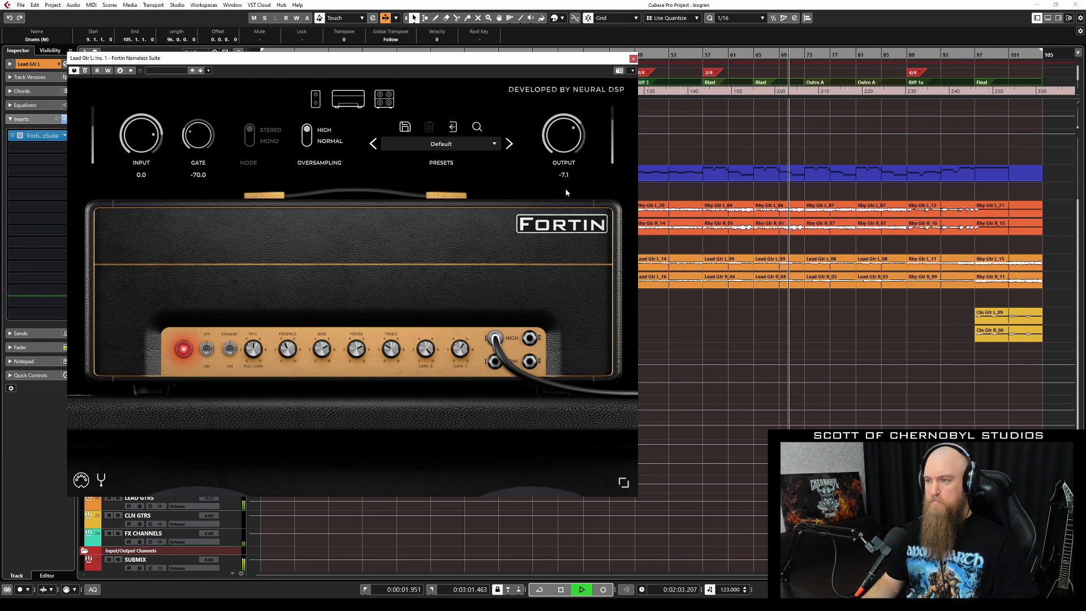
pyautogui.click(633, 58)
pyautogui.scroll(3, 468, 257)
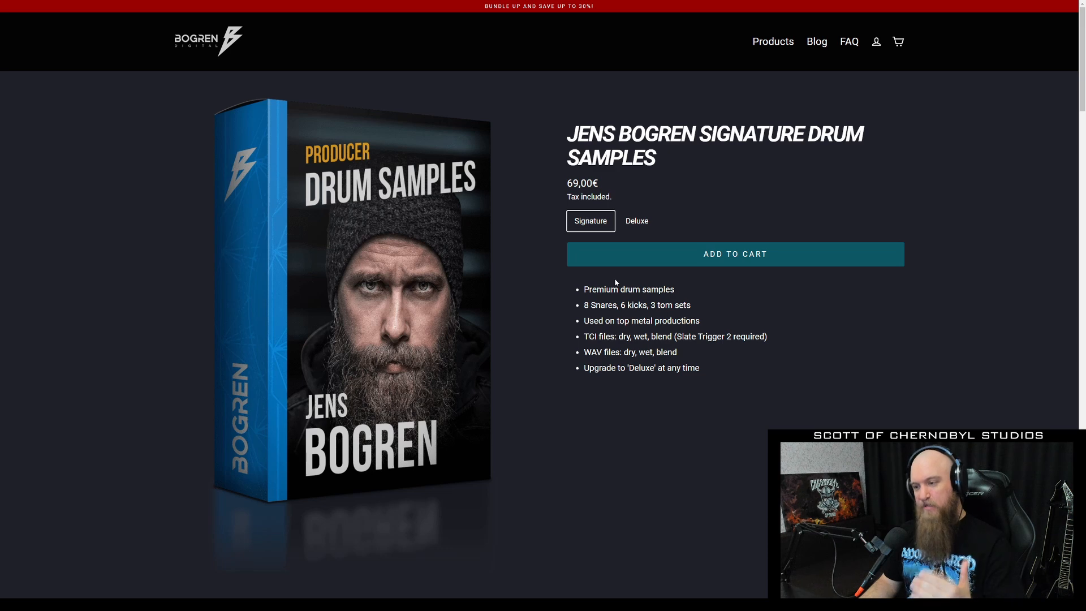
pyautogui.scroll(-3, 637, 287)
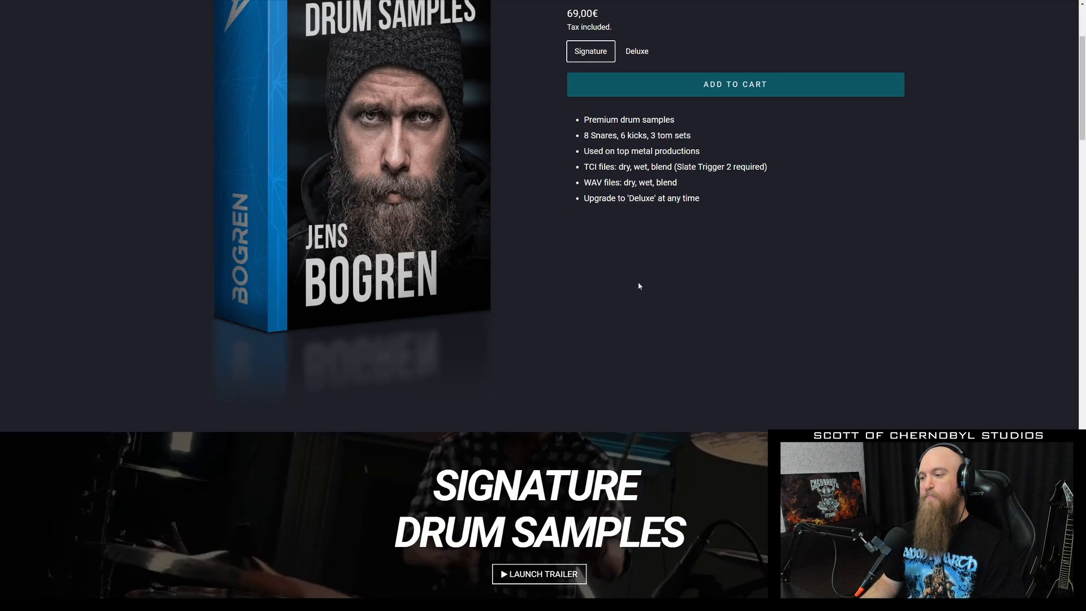
pyautogui.scroll(2, 638, 286)
pyautogui.moveTo(583, 295); pyautogui.dragTo(774, 294)
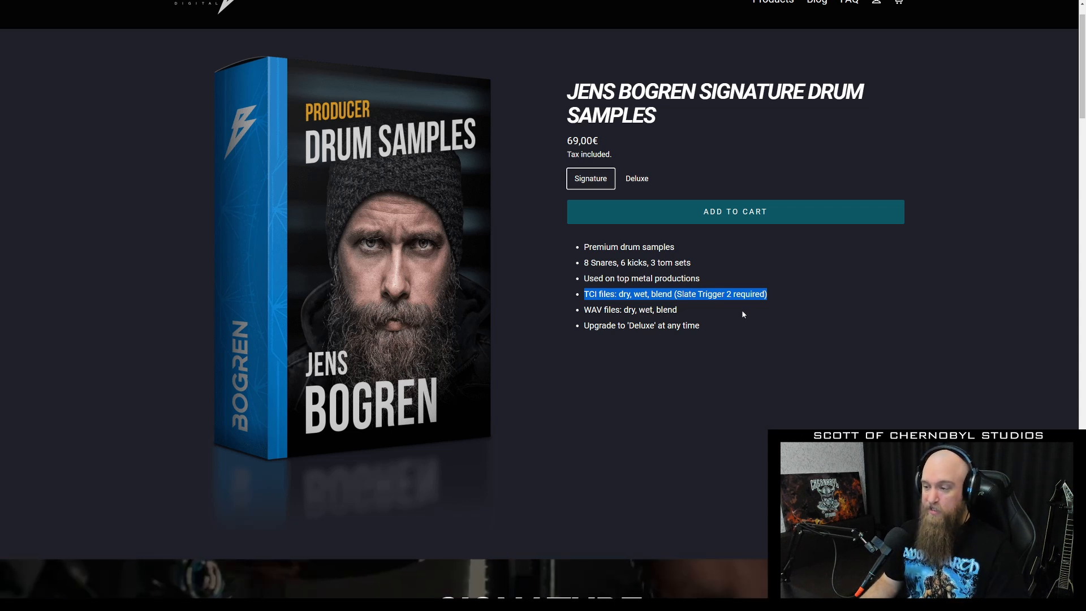
pyautogui.moveTo(579, 314); pyautogui.dragTo(709, 314)
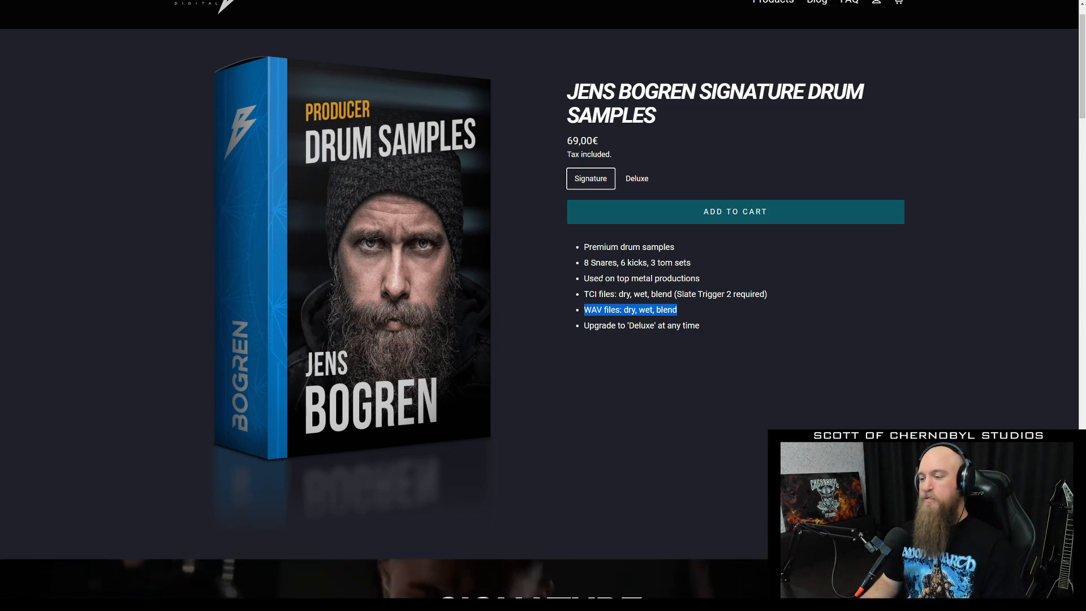
pyautogui.scroll(-10, 602, 281)
pyautogui.scroll(-7, 602, 281)
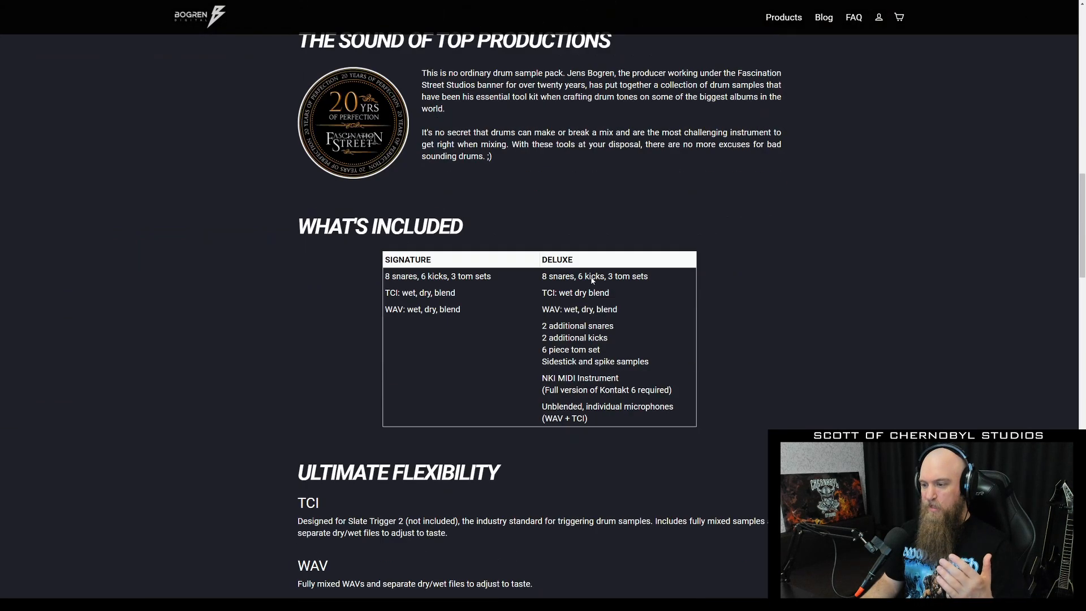
pyautogui.moveTo(386, 276); pyautogui.dragTo(491, 276)
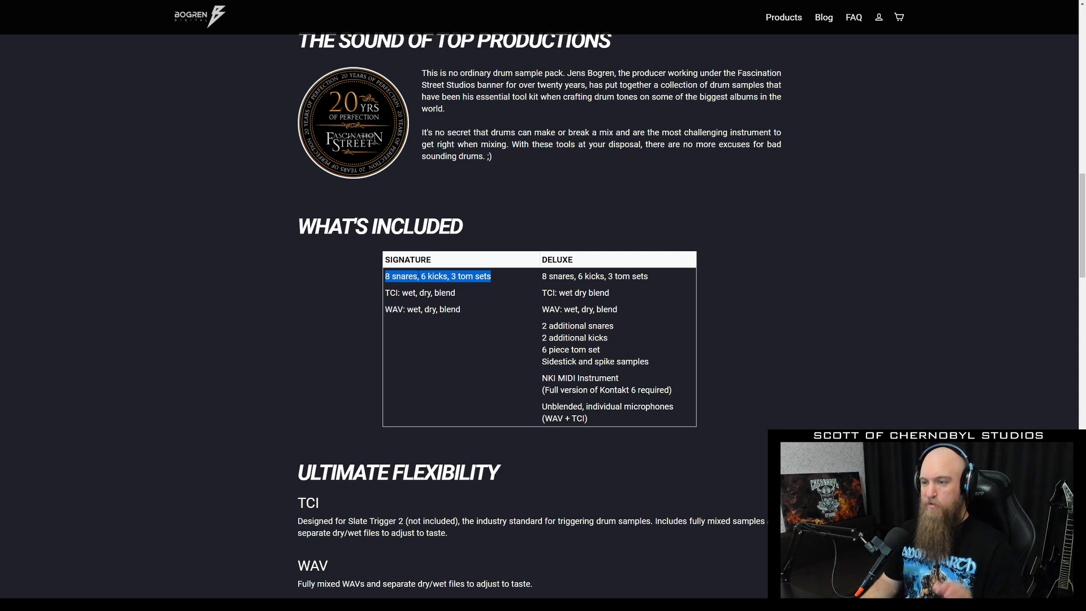
pyautogui.moveTo(541, 273)
pyautogui.mouseDown()
pyautogui.moveTo(642, 372)
pyautogui.moveTo(663, 408)
pyautogui.mouseUp()
pyautogui.click(639, 408)
pyautogui.moveTo(541, 378); pyautogui.dragTo(636, 391)
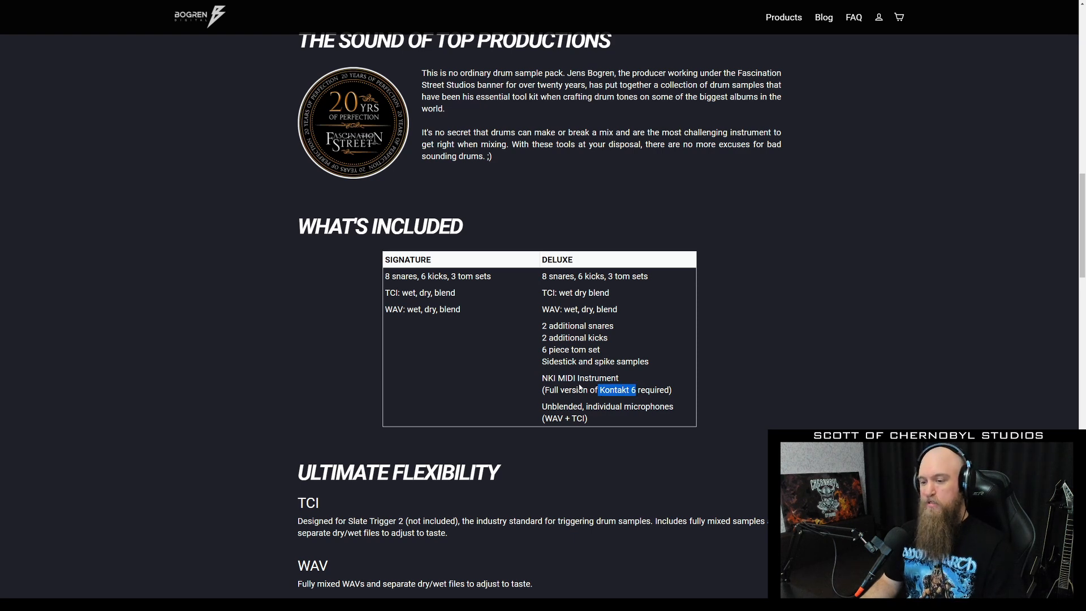
pyautogui.scroll(-5, 580, 378)
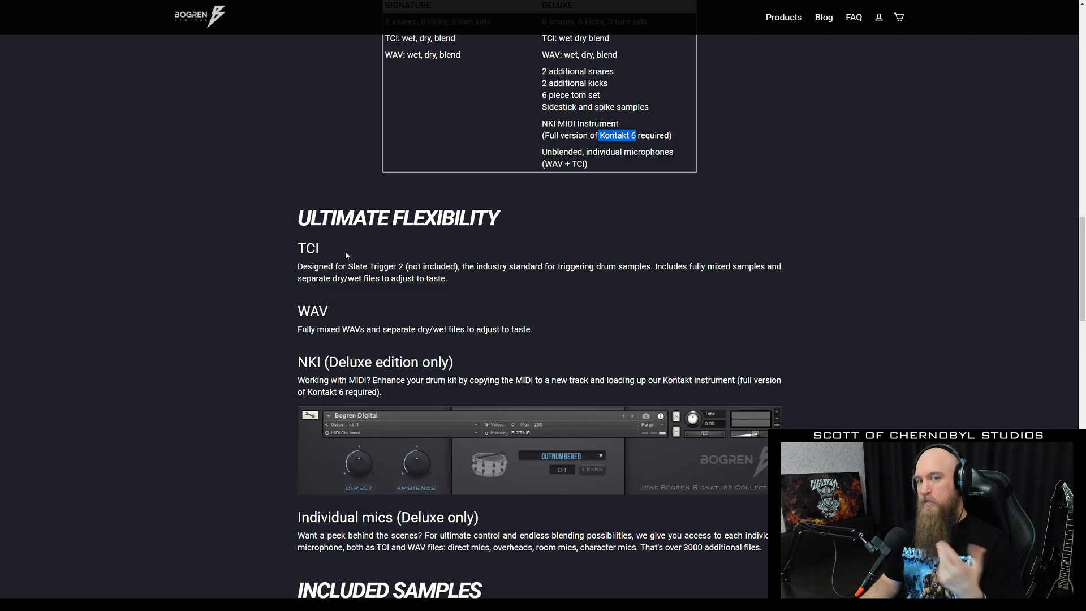
# Scroll further down the store page in the web browser.
pyautogui.scroll(-12, 351, 260)
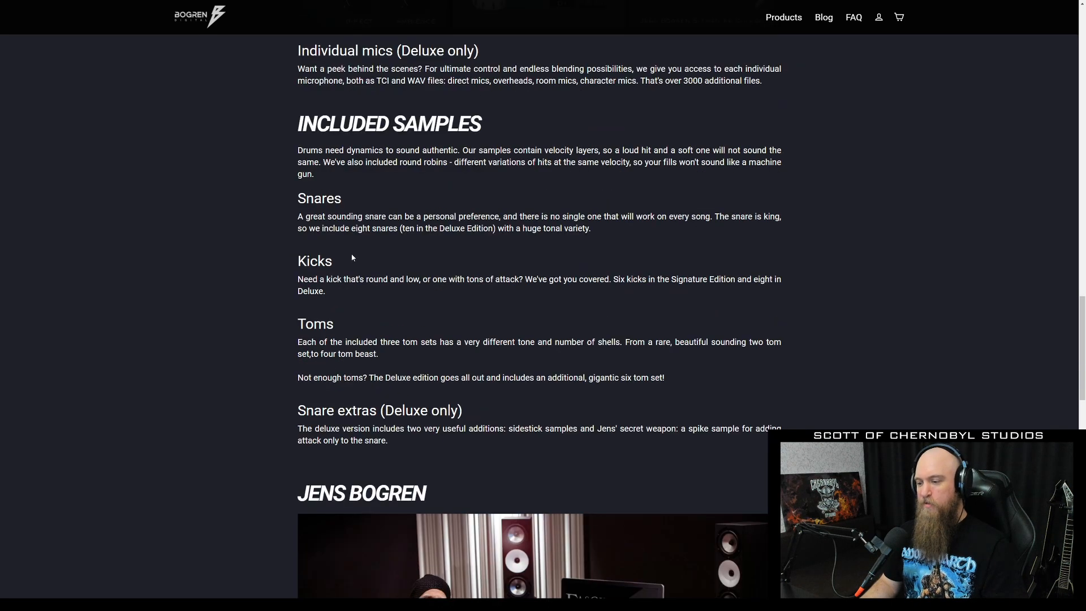
pyautogui.scroll(-15, 356, 256)
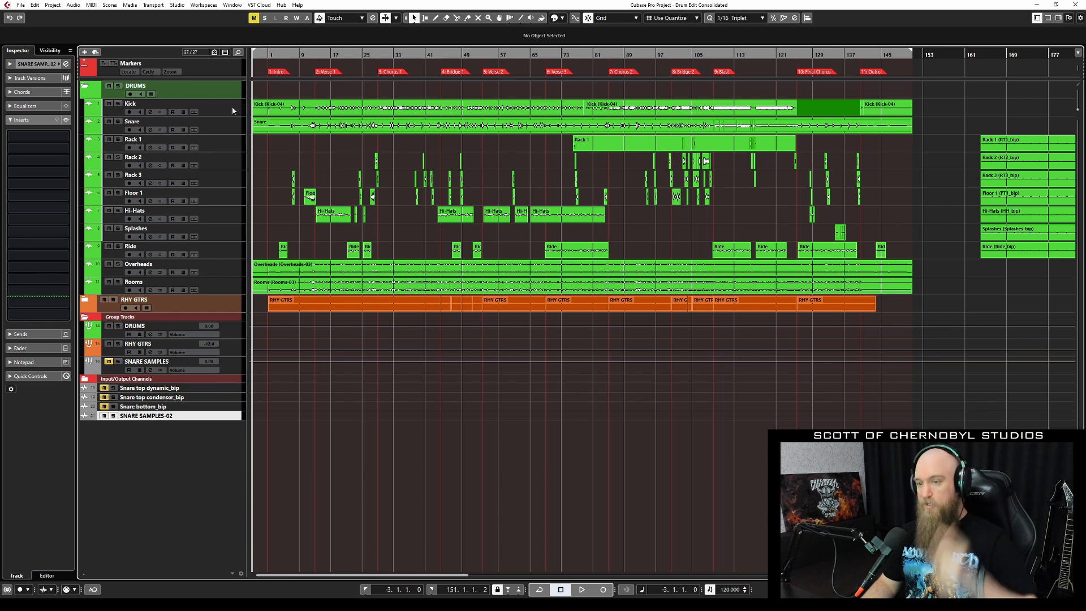
# Check the Snare, Rack 1 and Kick inserts, briefly opening the Kick's Trigger 2 plugin.
pyautogui.click(240, 130)
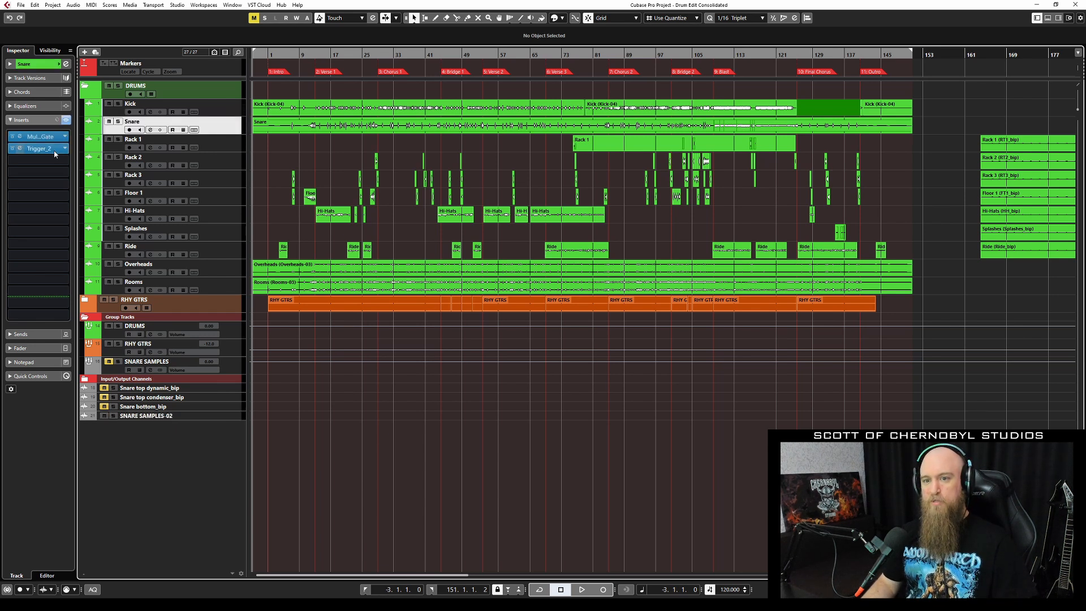
pyautogui.click(229, 149)
pyautogui.click(228, 130)
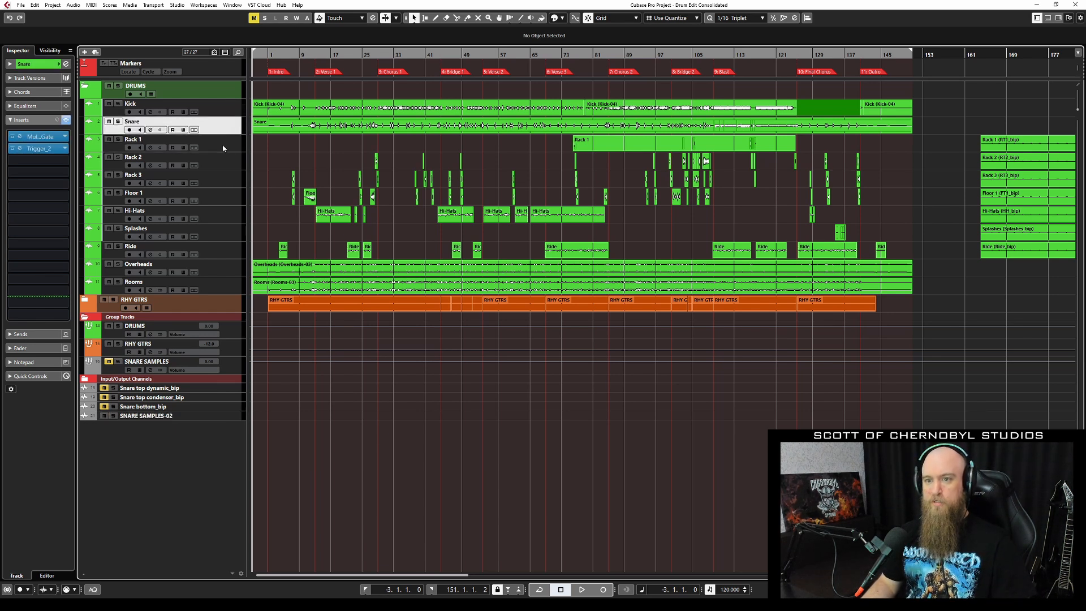
pyautogui.click(229, 112)
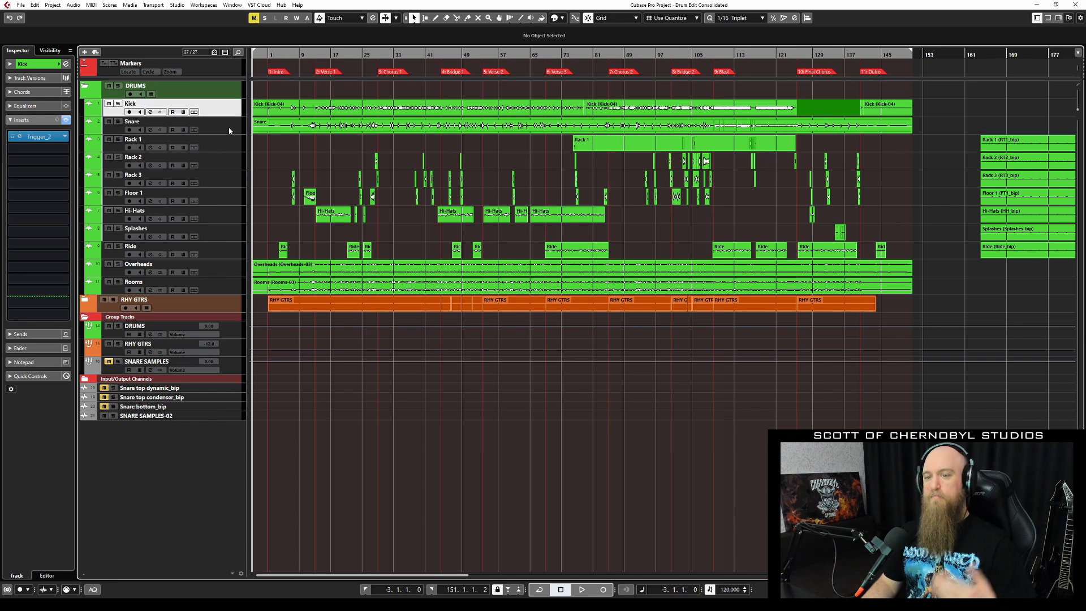
pyautogui.click(39, 137)
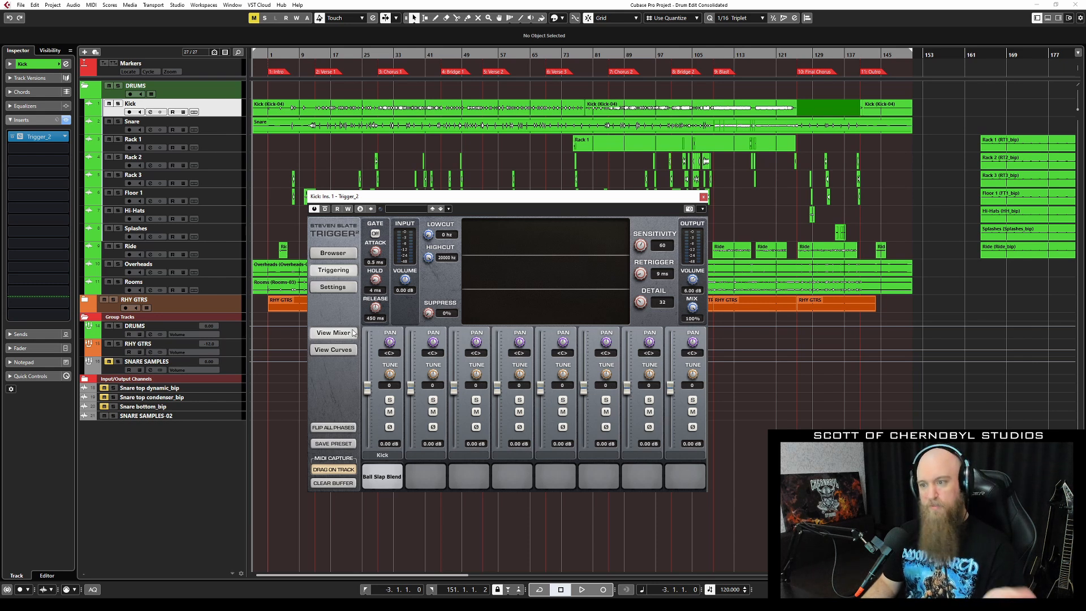
pyautogui.click(704, 197)
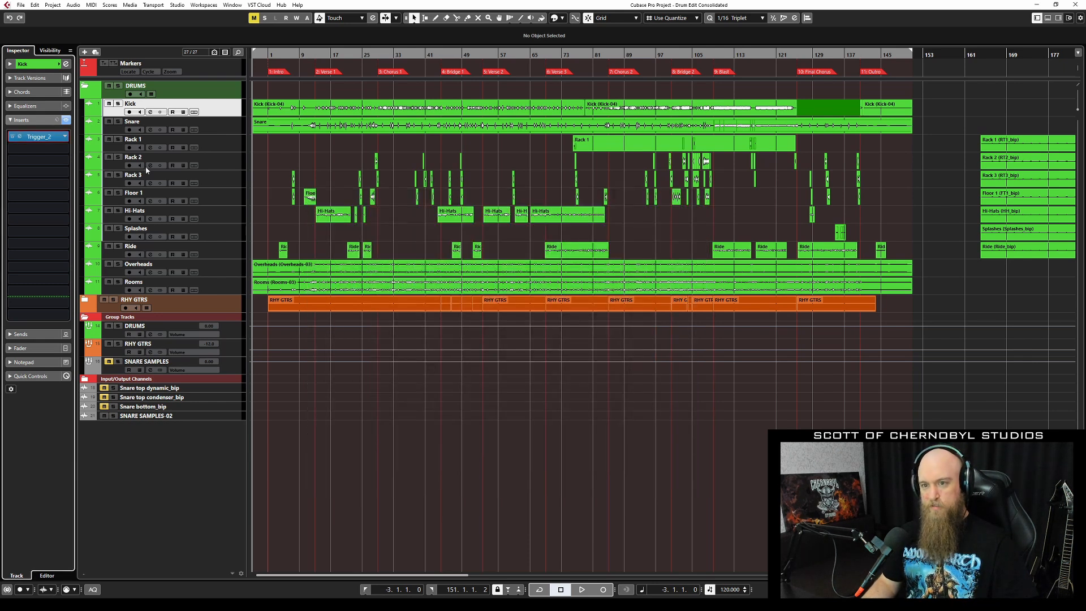
# In the MixConsole, bypass Trigger_2 on Kick, Snare and Racks 1–3, keeping the Snare's gate active.
pyautogui.press('F3')
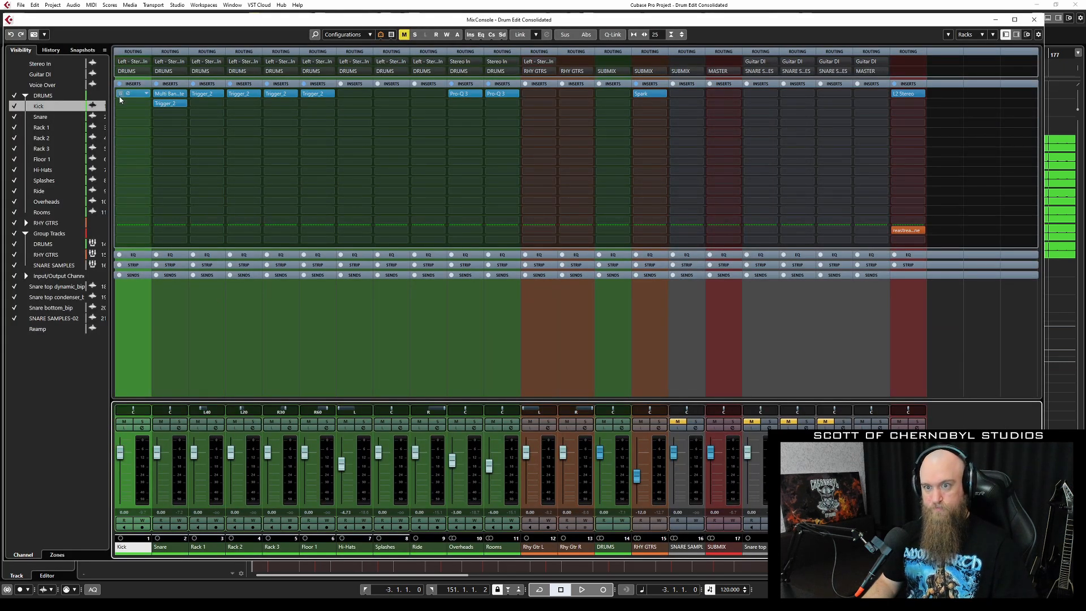
pyautogui.click(120, 93)
pyautogui.moveTo(163, 97); pyautogui.dragTo(157, 108)
pyautogui.click(158, 93)
pyautogui.click(158, 104)
pyautogui.click(194, 95)
pyautogui.click(232, 94)
pyautogui.click(270, 94)
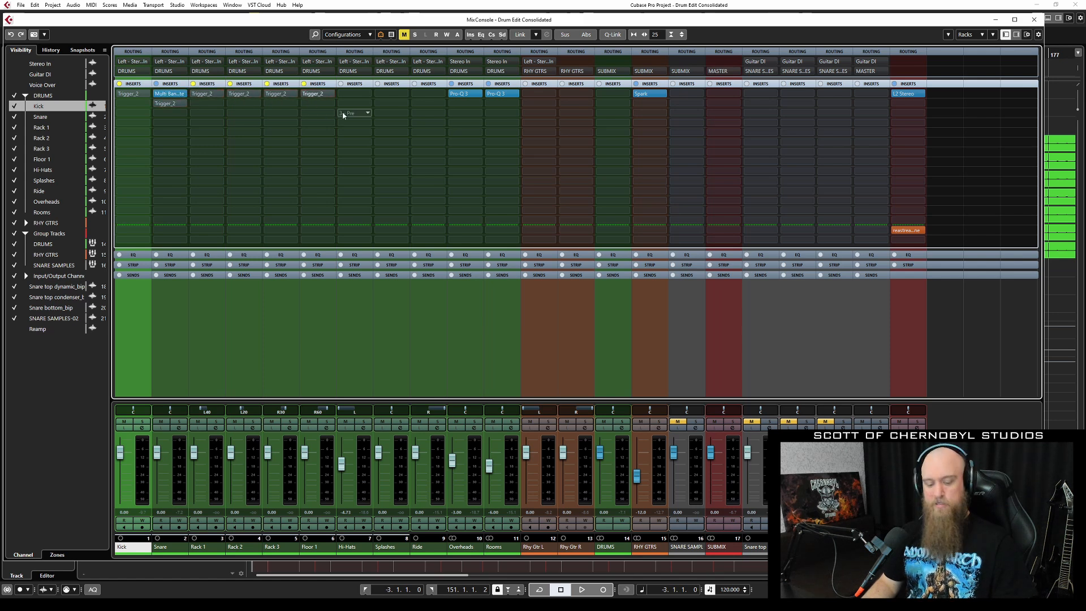
pyautogui.press('F3')
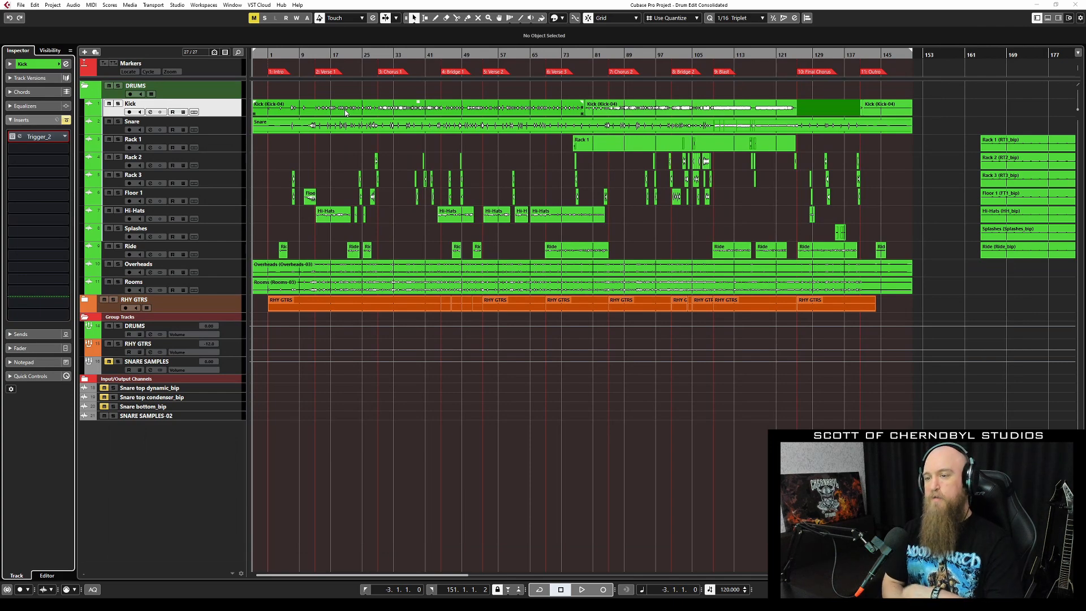
# Play the drums with triggers bypassed from around bar 20, then stop playback.
pyautogui.scroll(2, 408, 181)
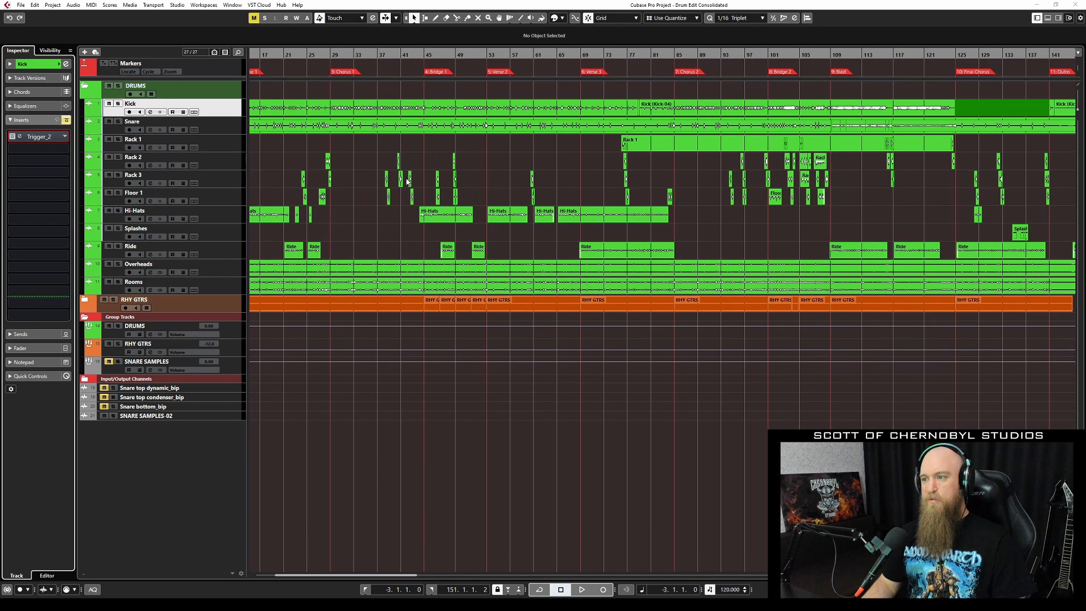
pyautogui.scroll(5, 407, 182)
pyautogui.hscroll(-10, 474, 155)
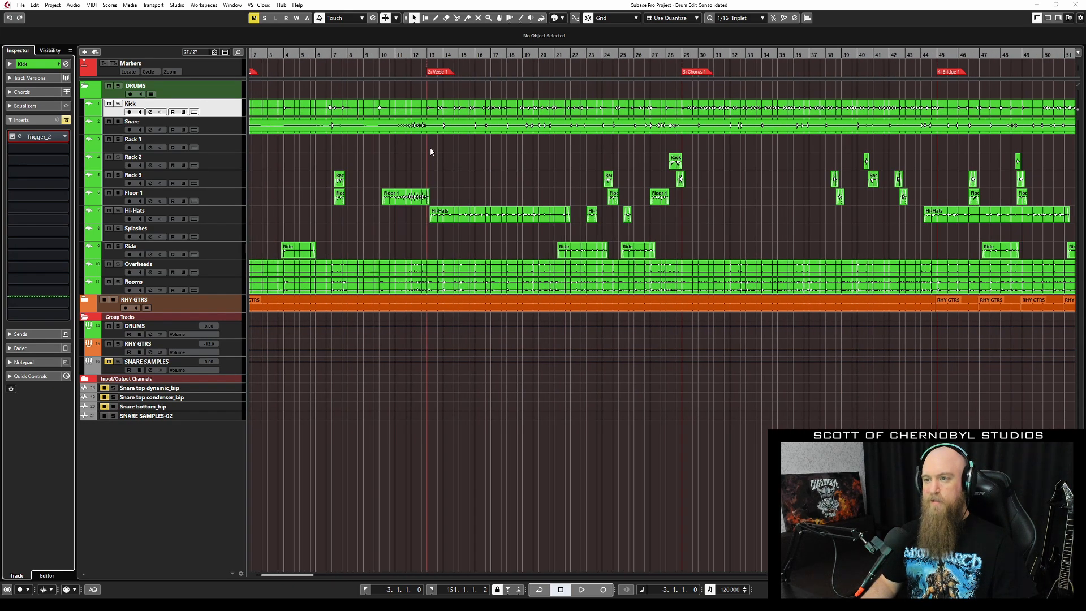
pyautogui.scroll(-1, 431, 151)
pyautogui.click(529, 55)
pyautogui.press('space')
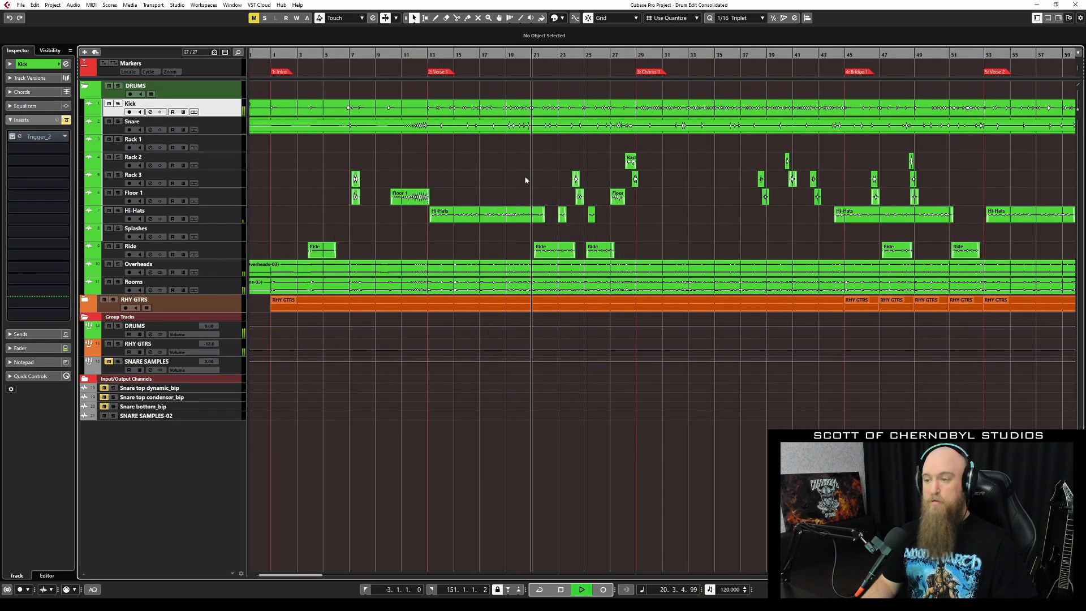
pyautogui.hscroll(3, 402, 252)
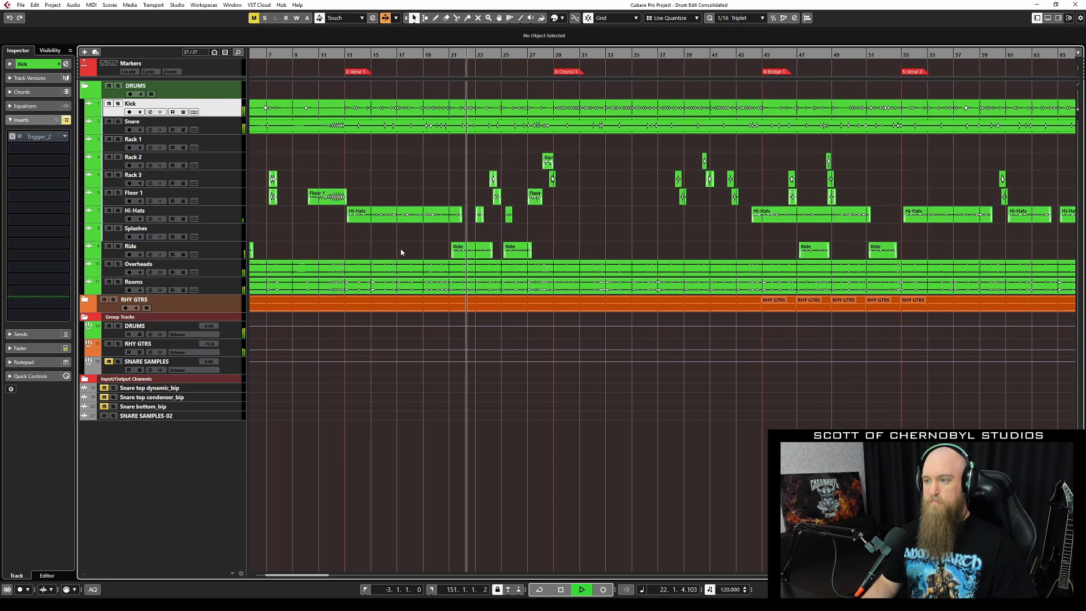
pyautogui.hscroll(3, 401, 253)
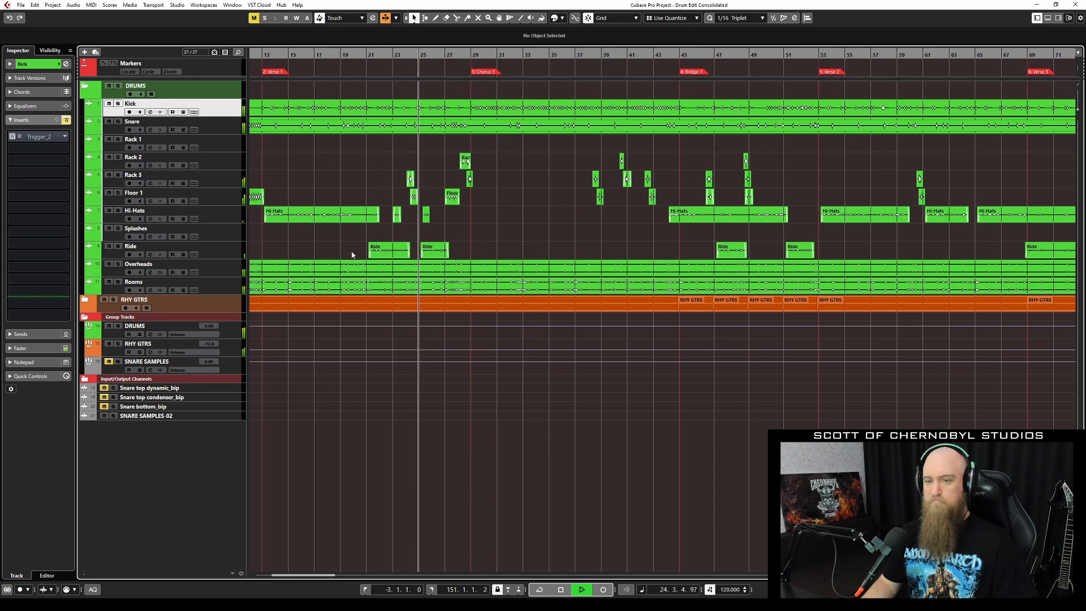
pyautogui.press('space')
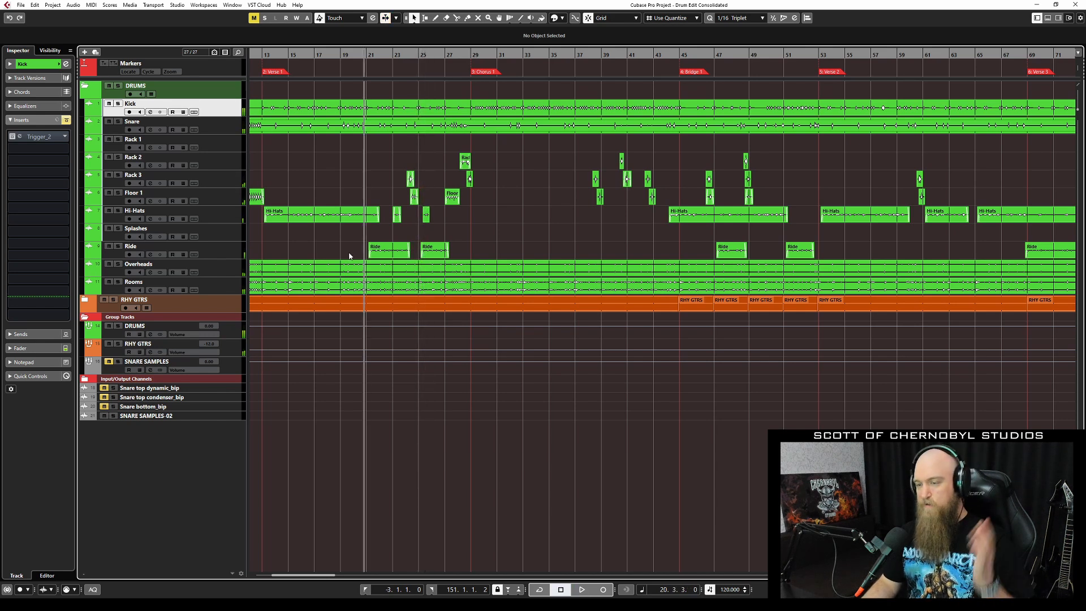
pyautogui.hscroll(-5, 389, 221)
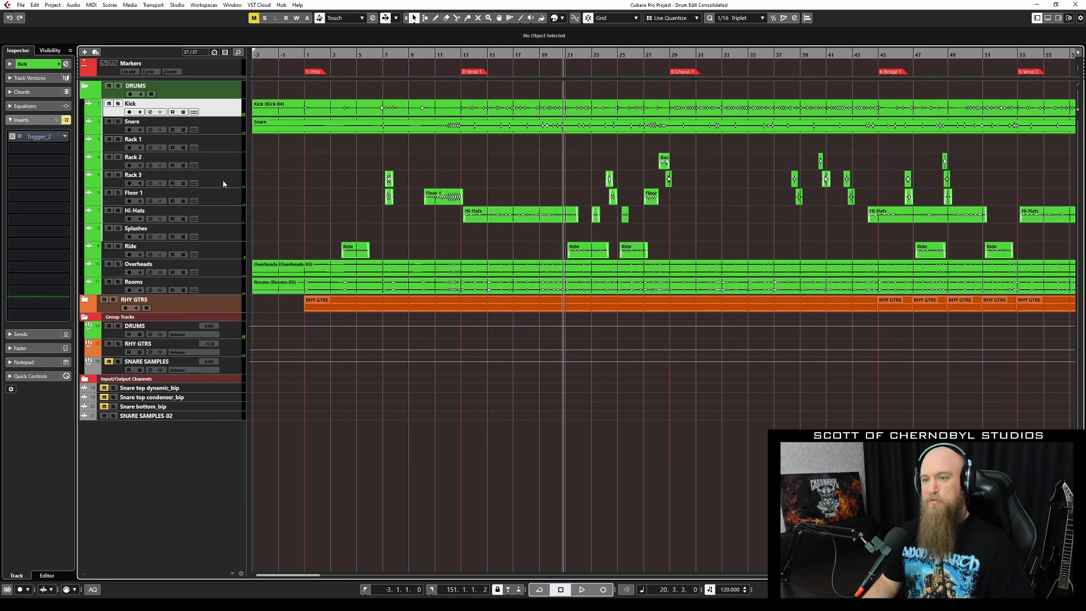
# Re-enable the Trigger_2 inserts on Kick, Snare, Racks 1–3 and Floor 1 in the MixConsole.
pyautogui.press('F3')
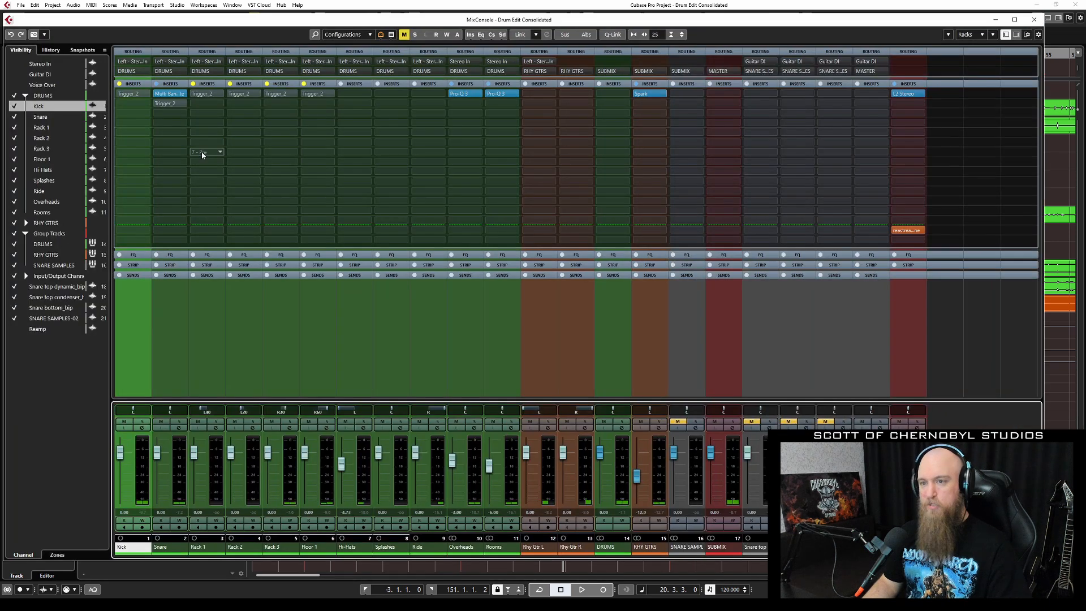
pyautogui.click(120, 94)
pyautogui.click(158, 104)
pyautogui.click(194, 94)
pyautogui.click(231, 95)
pyautogui.click(268, 95)
pyautogui.click(304, 95)
pyautogui.press('F3')
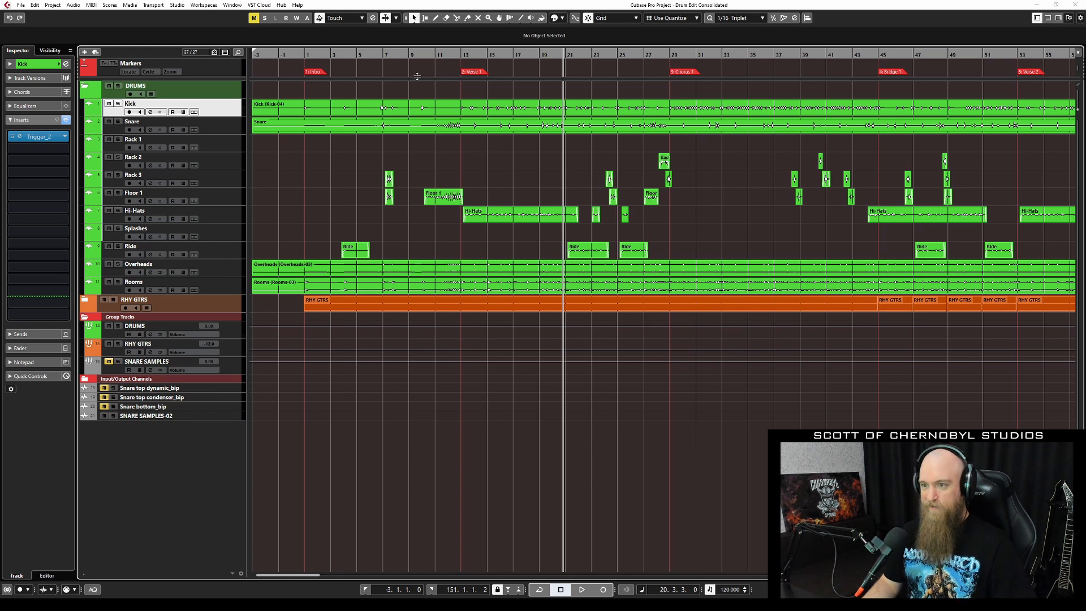
# Play from bar 6, then jump playback ahead to bar 33.
pyautogui.click(379, 54)
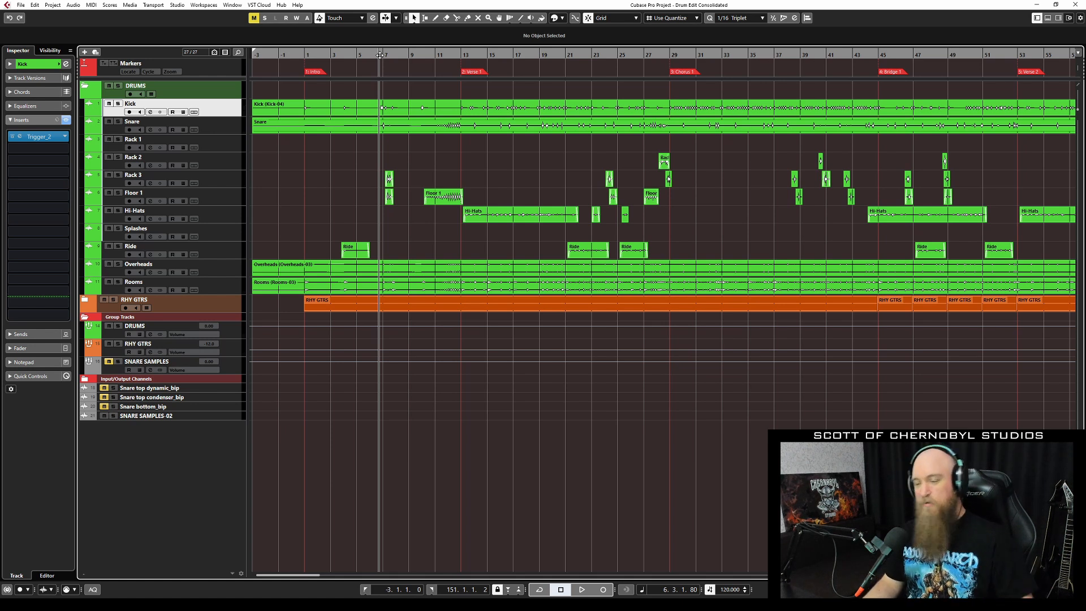
pyautogui.press('space')
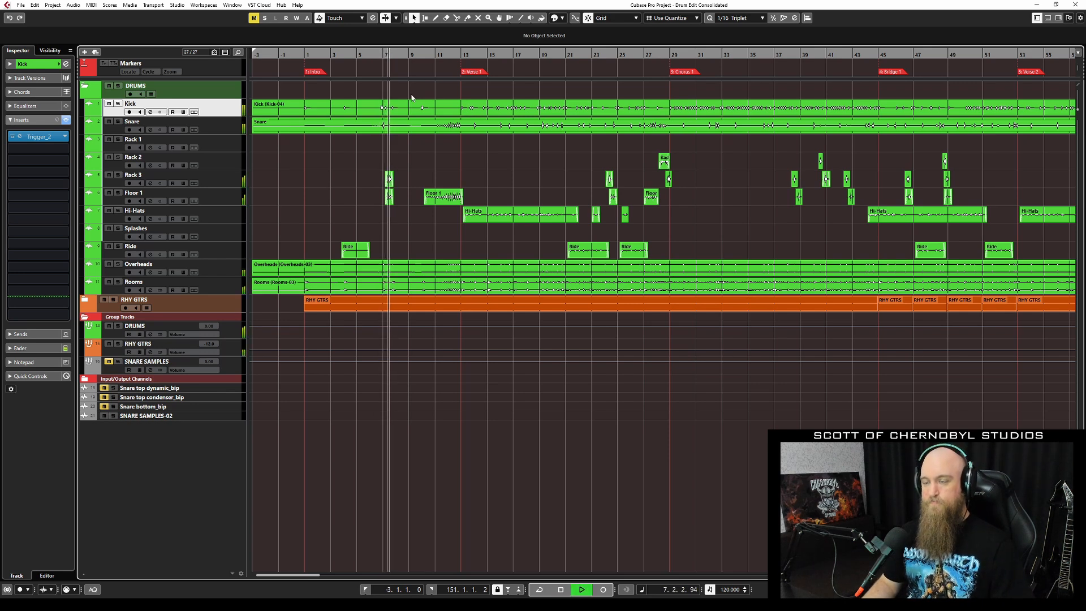
pyautogui.click(723, 55)
pyautogui.hscroll(2, 722, 119)
pyautogui.hscroll(2, 649, 127)
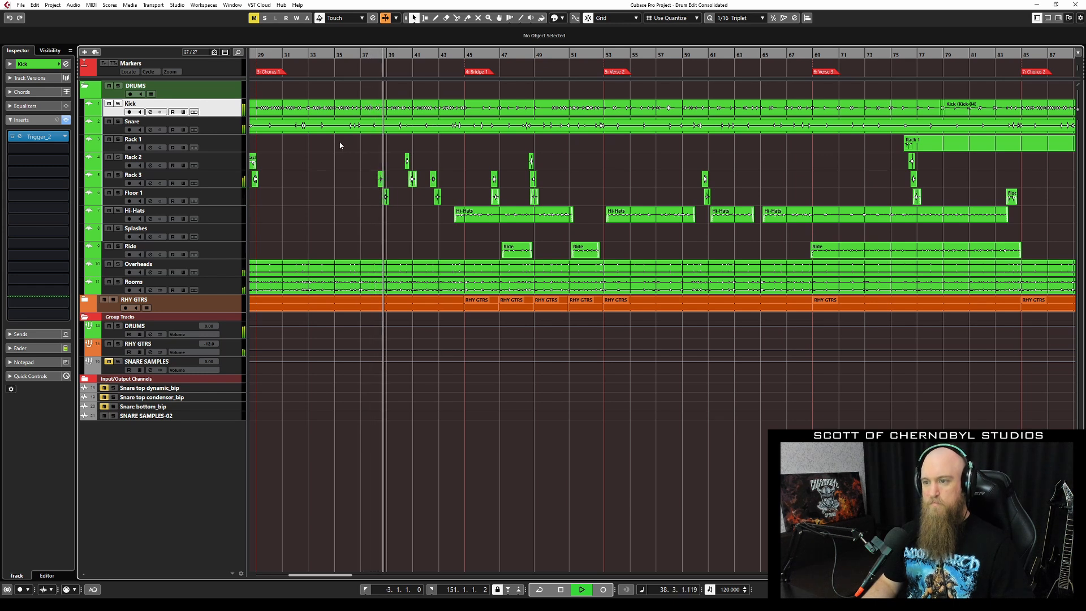
# Select Floor 1 then Kick, open and close the Kick's Trigger_2 editor, and stop playback.
pyautogui.click(170, 196)
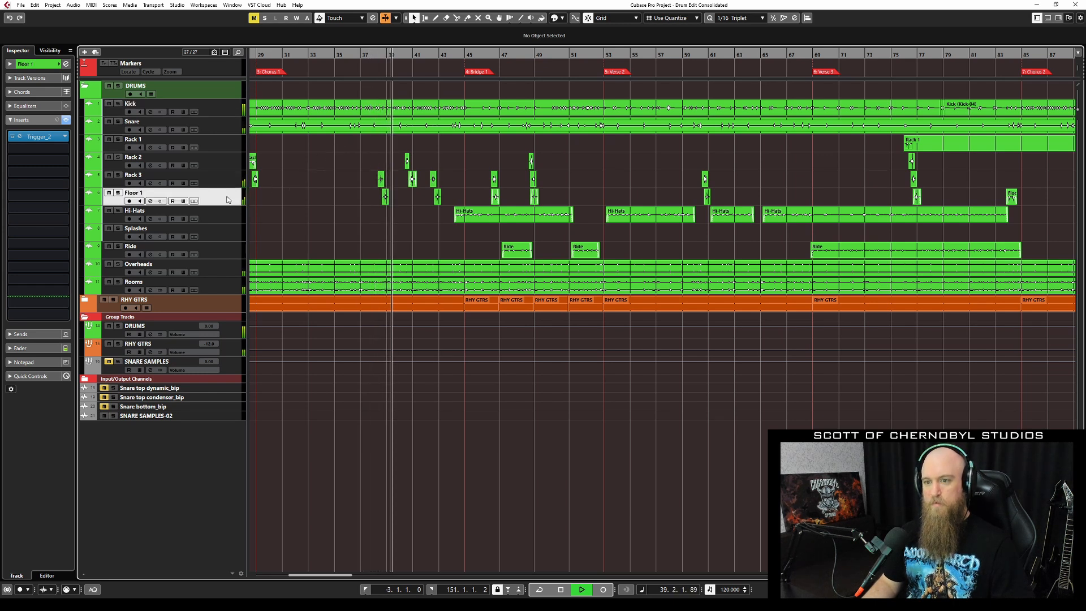
pyautogui.click(224, 106)
pyautogui.click(40, 136)
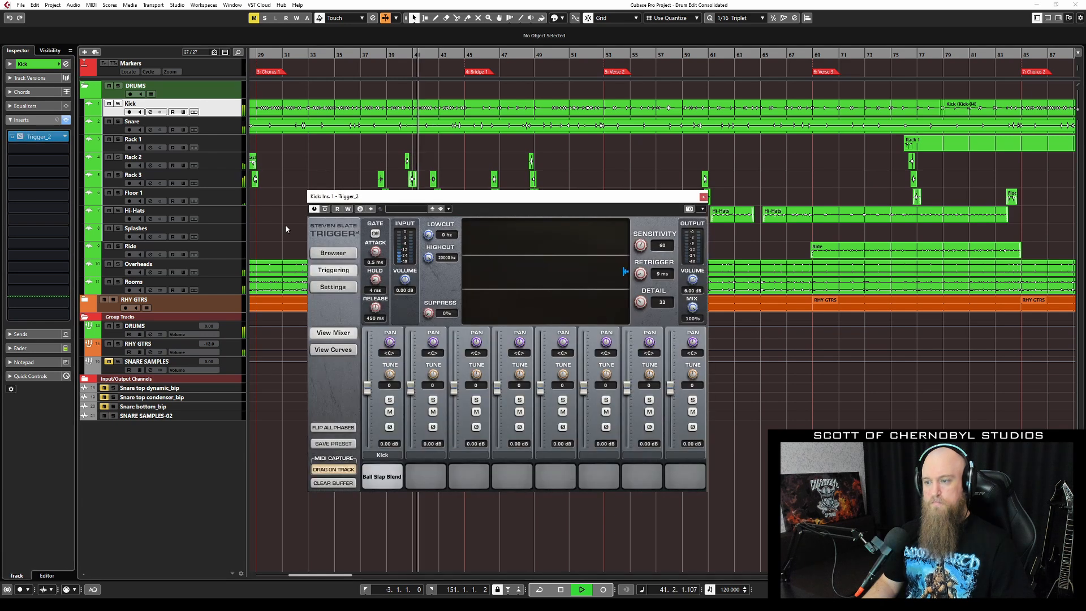
pyautogui.click(703, 197)
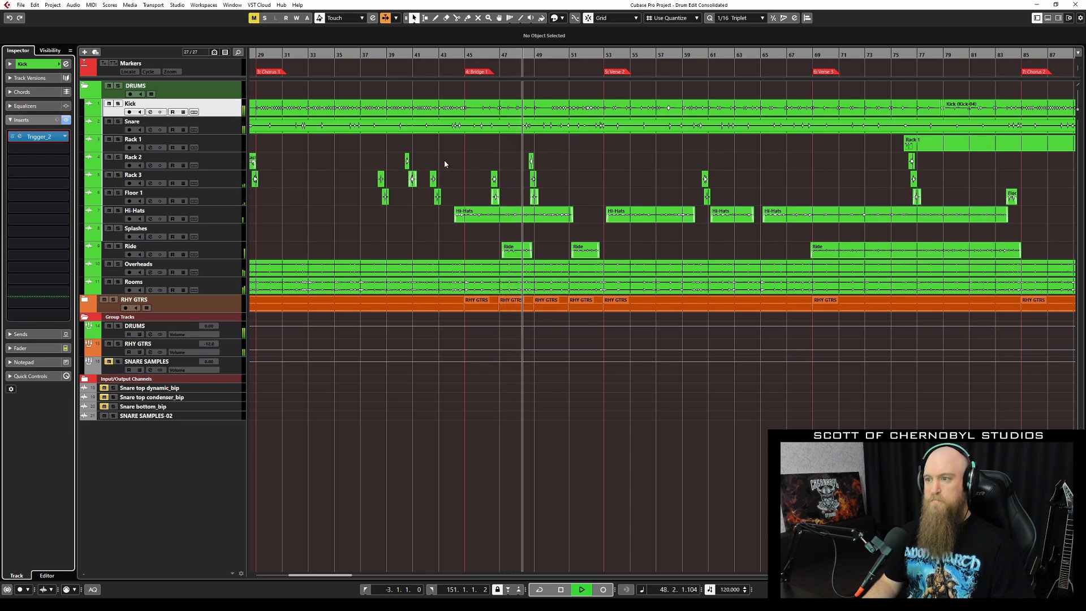
pyautogui.press('space')
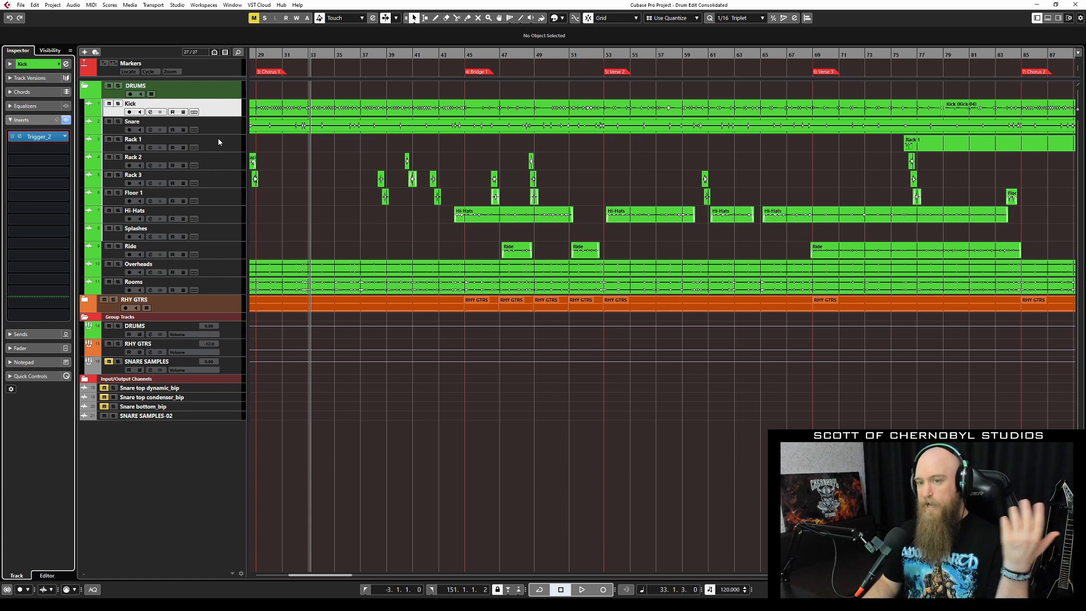
# Open the Kick's Trigger_2 sample browser at signature library > Kicks > 1 SumoSub.
pyautogui.click(43, 137)
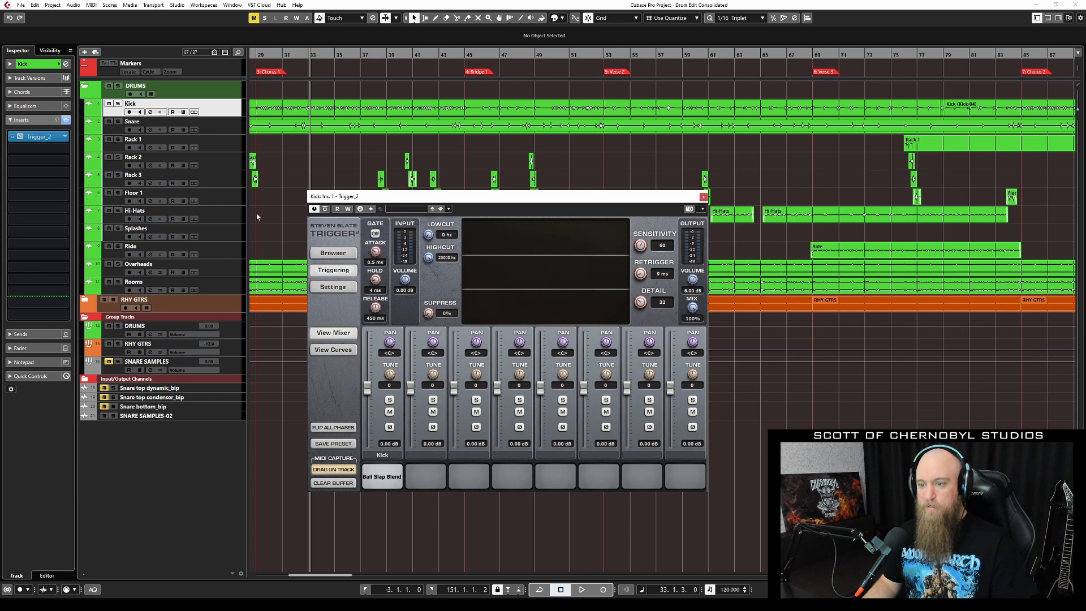
pyautogui.click(338, 255)
pyautogui.click(366, 223)
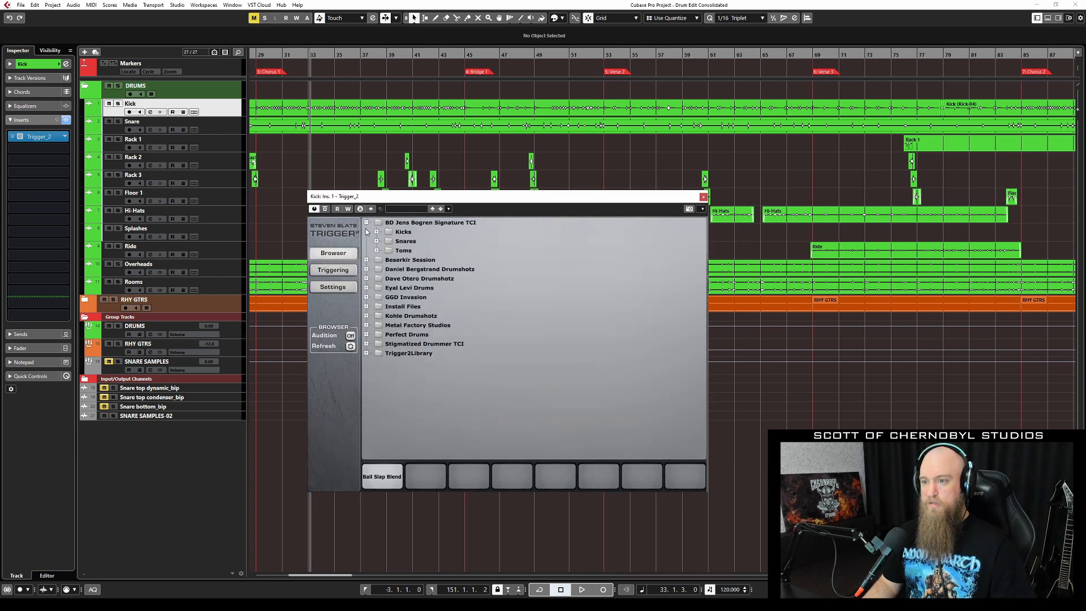
pyautogui.click(376, 232)
pyautogui.click(387, 241)
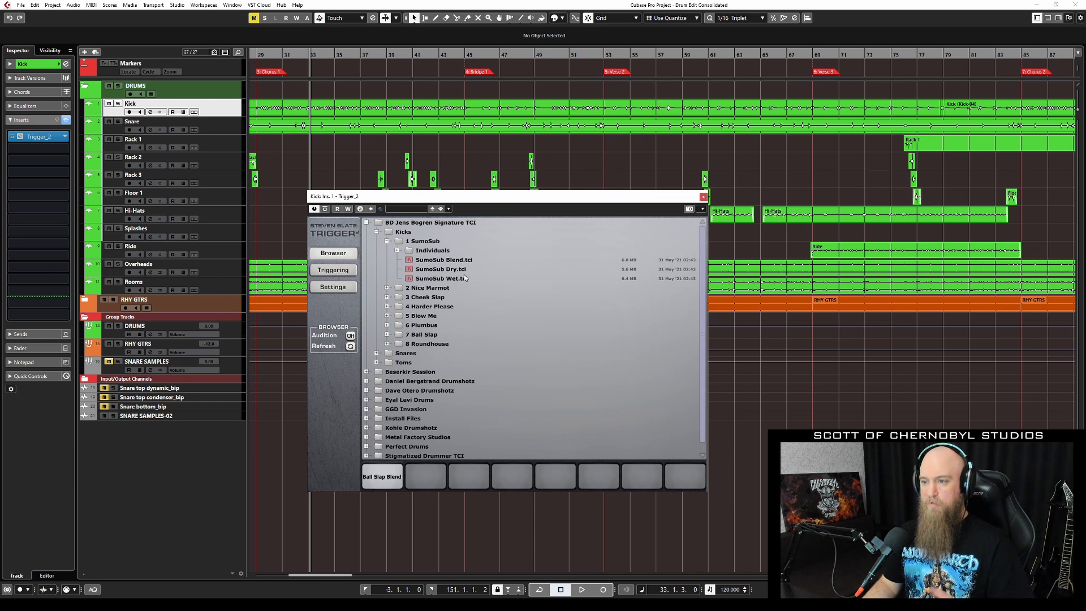
# Turn on Audition and preview the SumoSub Dry, Blend and Wet .tci kicks.
pyautogui.click(351, 336)
pyautogui.click(465, 269)
pyautogui.click(461, 261)
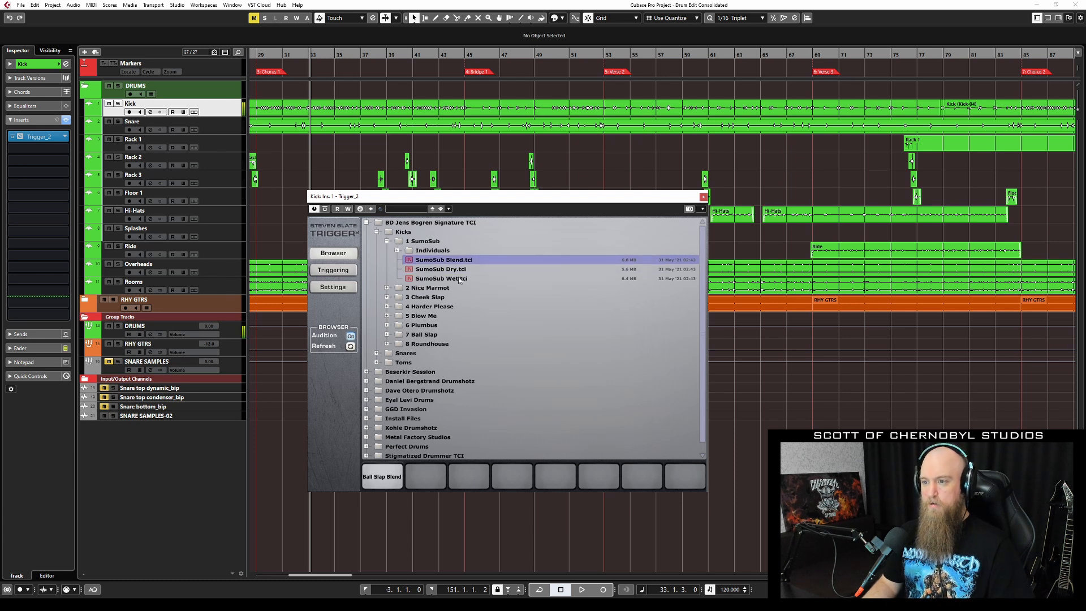
pyautogui.click(462, 280)
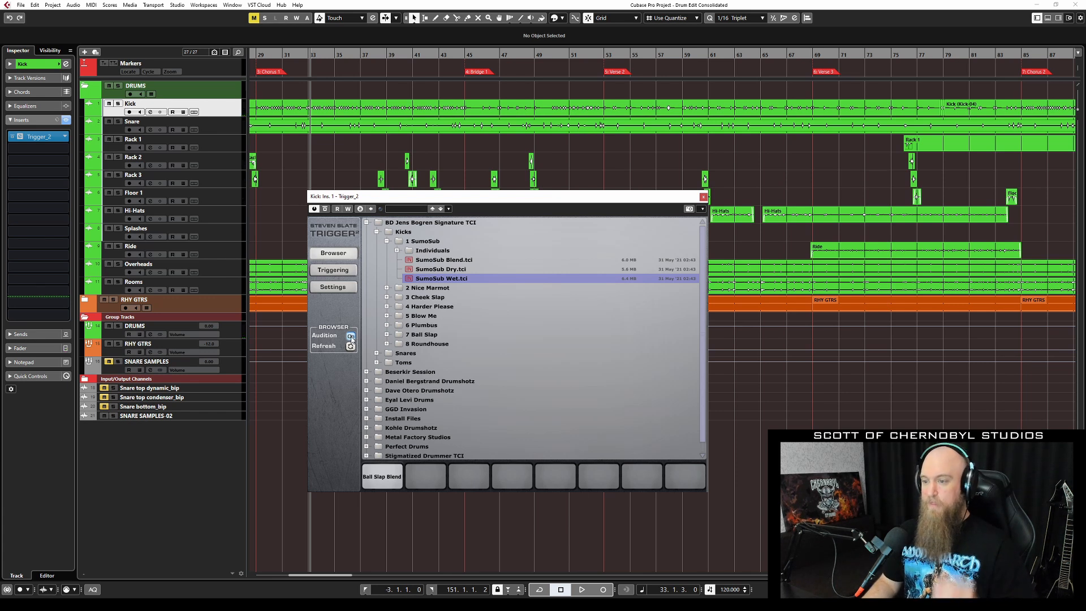
# Collapse the SumoSub kicks, browse Snares > 1 Wanker, reopen Kicks, and close Trigger_2.
pyautogui.click(387, 241)
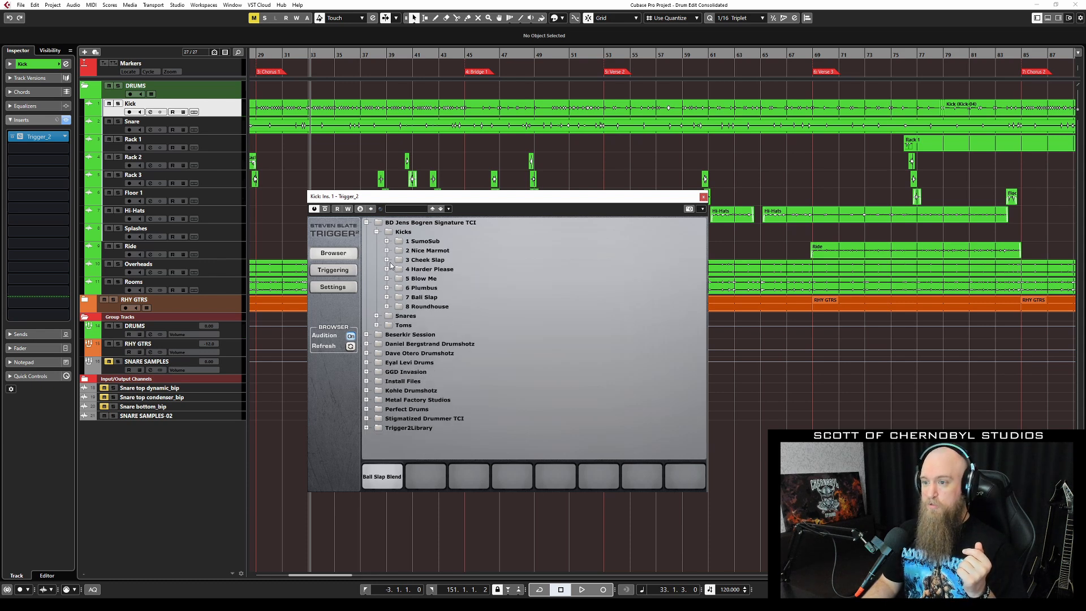
pyautogui.click(377, 232)
pyautogui.click(377, 241)
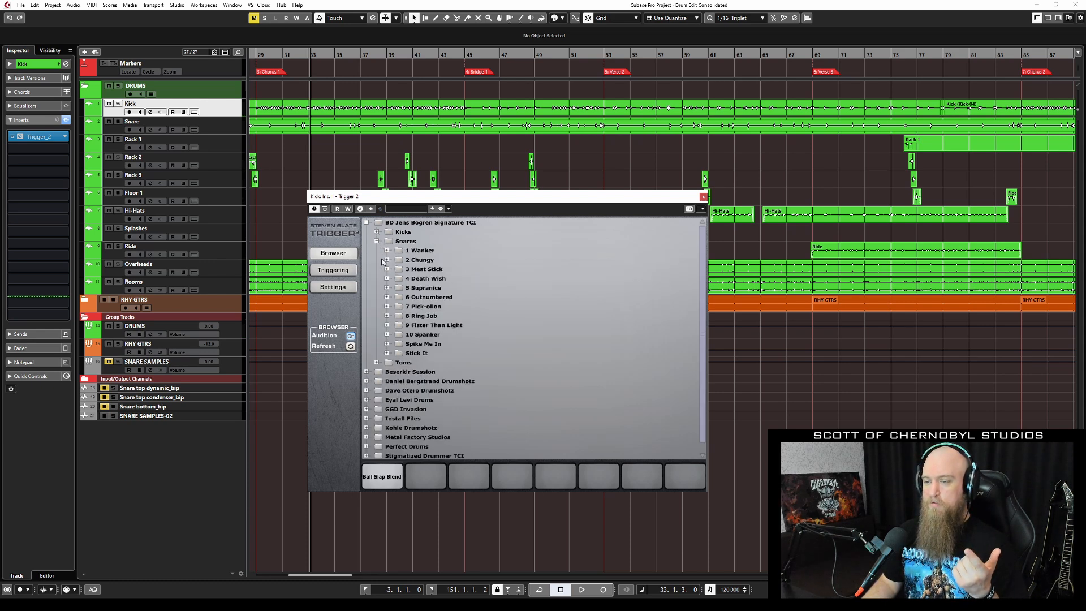
pyautogui.click(386, 250)
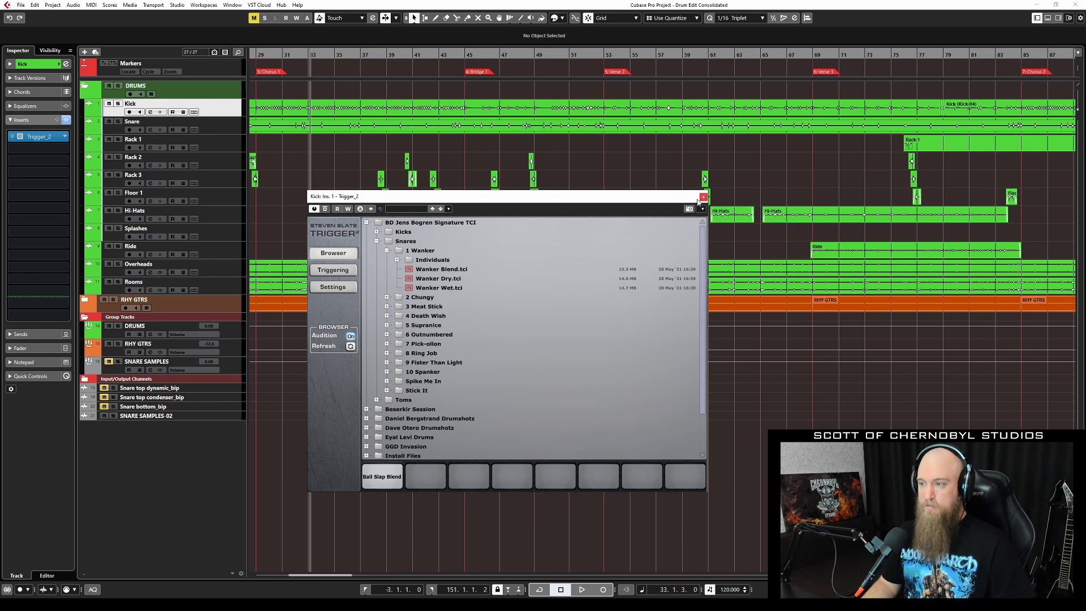
pyautogui.click(387, 252)
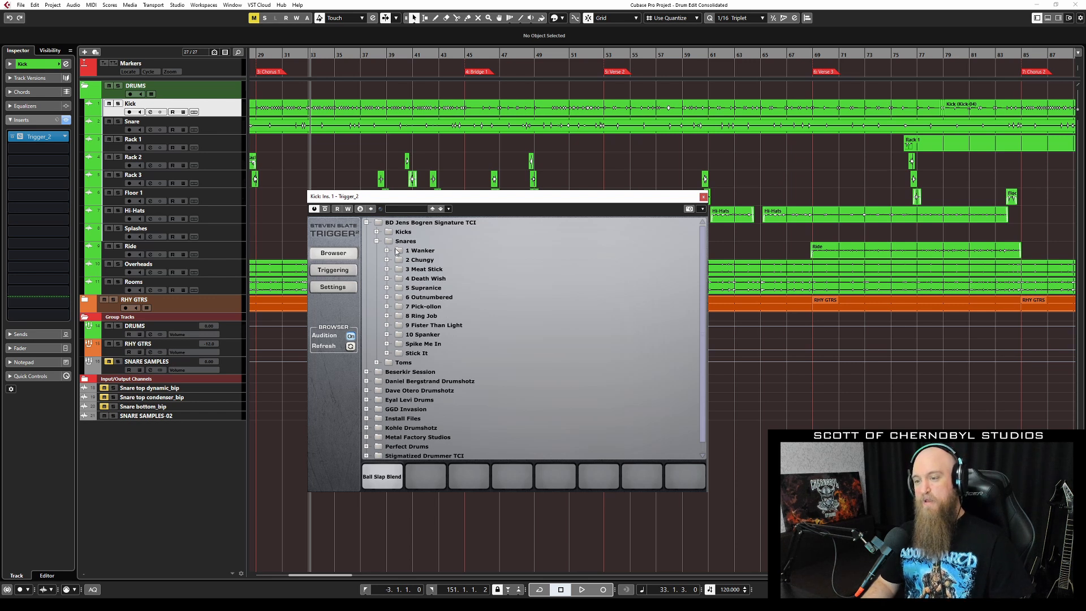
pyautogui.click(377, 232)
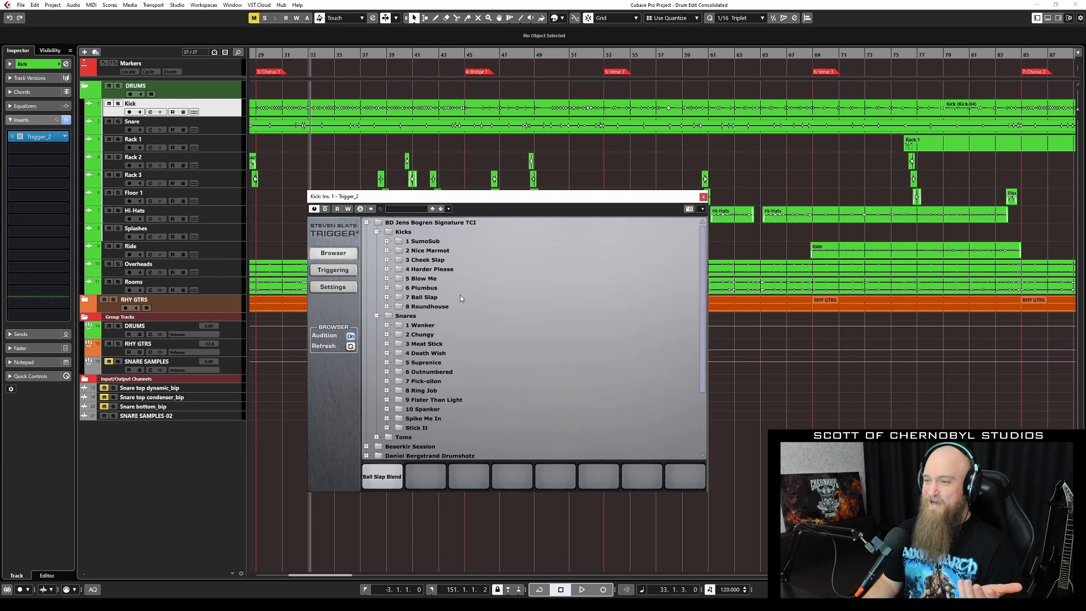
pyautogui.click(704, 197)
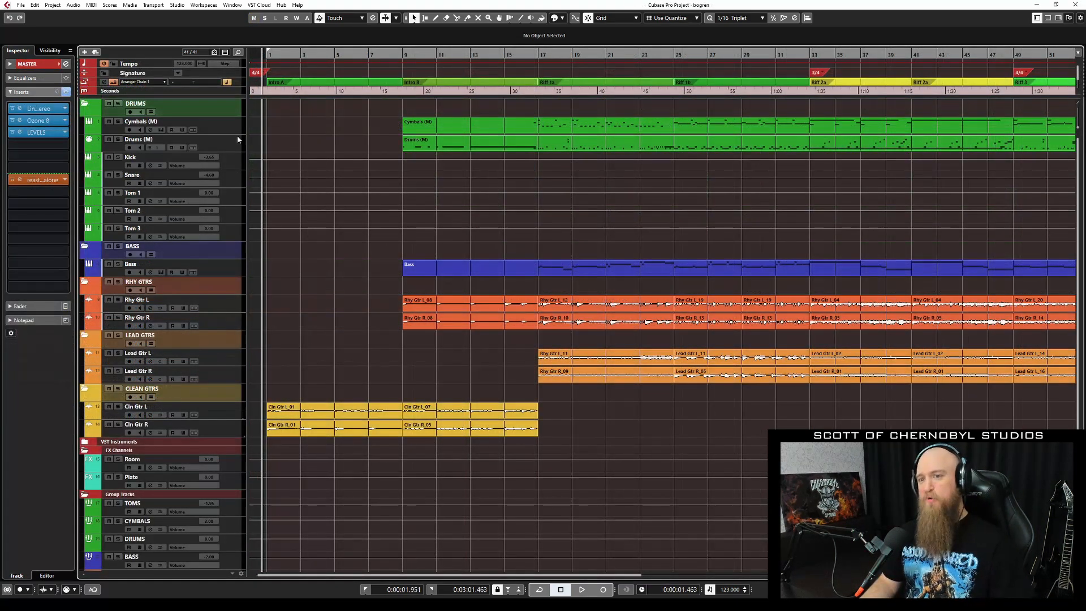
# Open the Drums (M) Kontakt instrument in its full view and position it near the top.
pyautogui.click(236, 139)
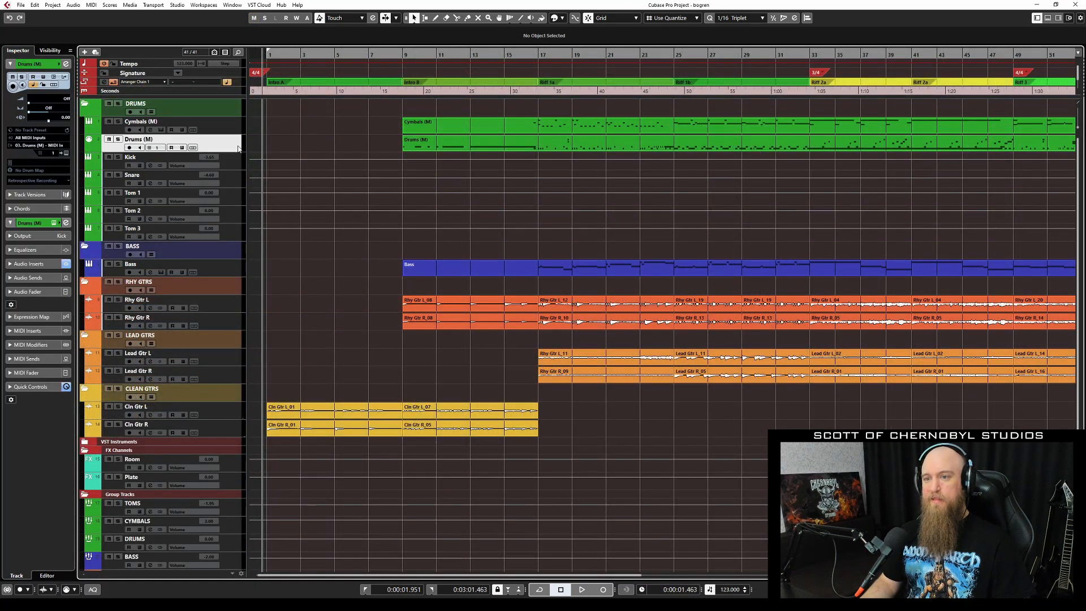
pyautogui.click(64, 153)
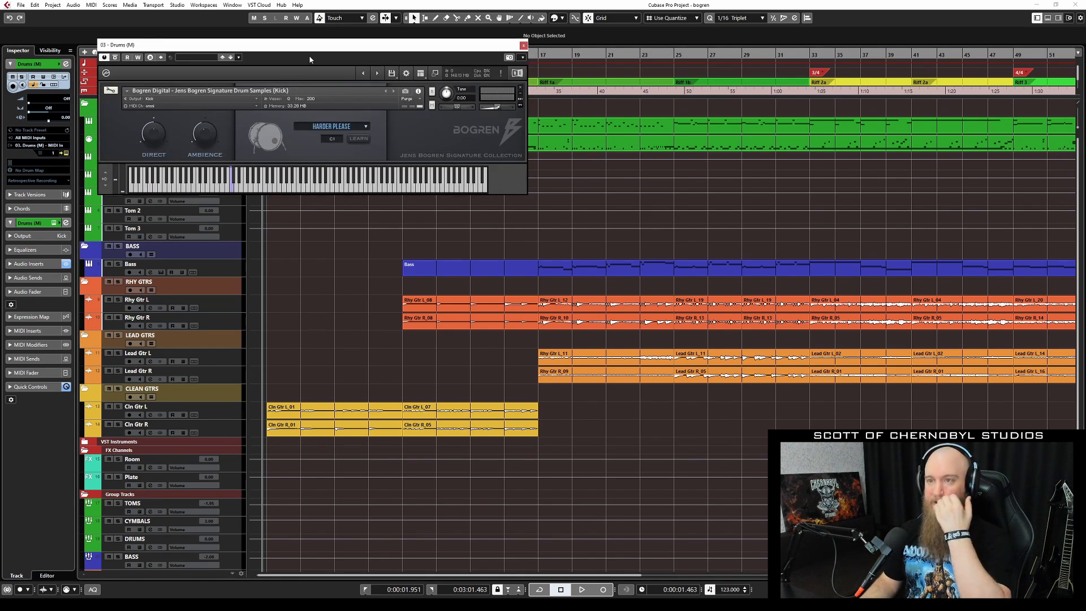
pyautogui.moveTo(351, 43); pyautogui.dragTo(514, 200)
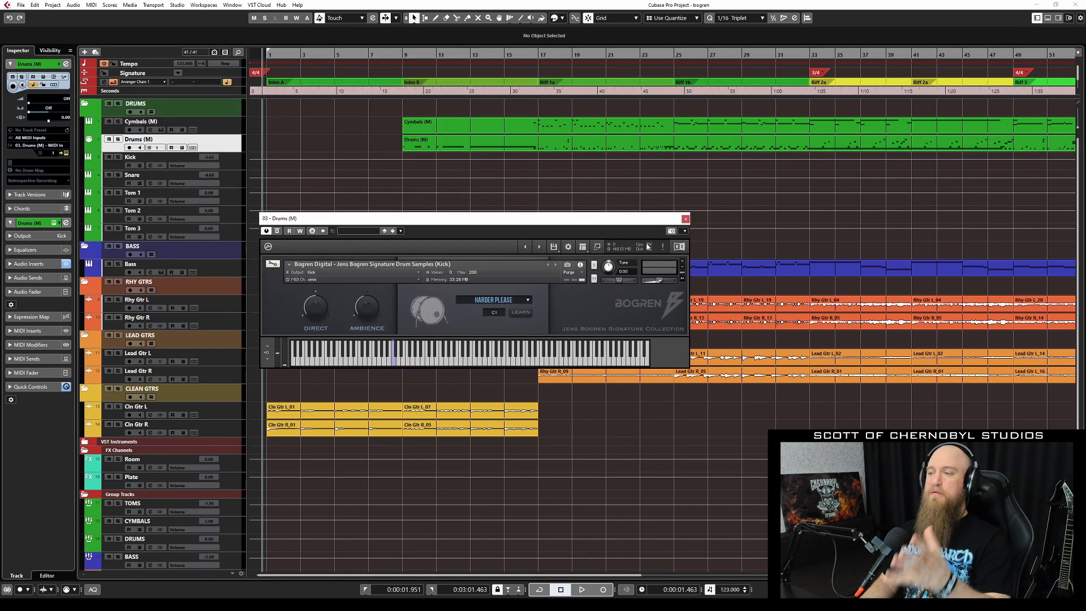
pyautogui.click(597, 247)
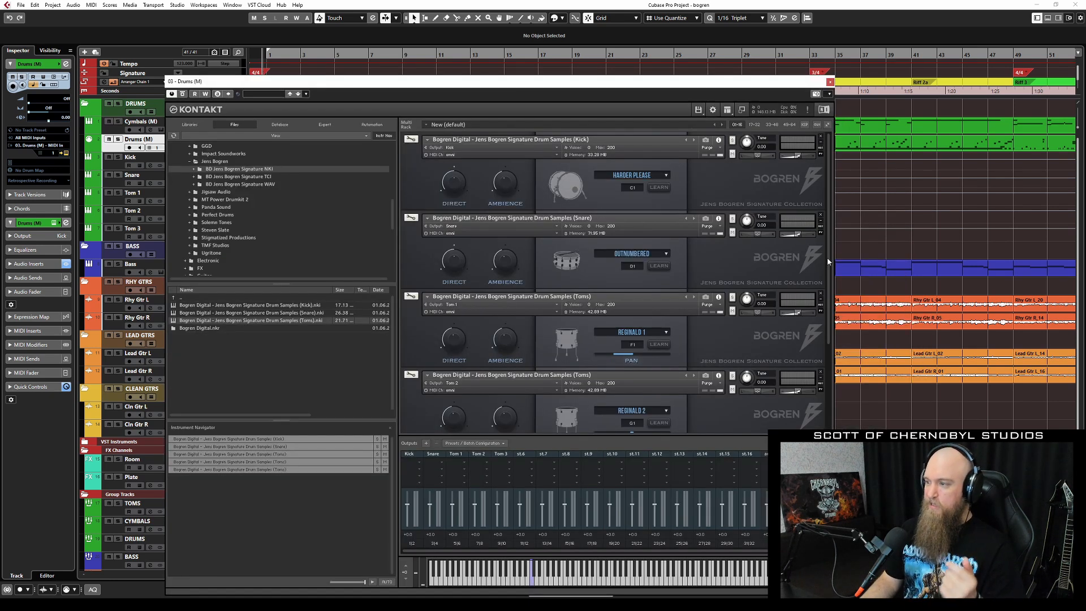
pyautogui.moveTo(644, 83); pyautogui.dragTo(586, 32)
pyautogui.moveTo(769, 129); pyautogui.dragTo(783, 256)
pyautogui.moveTo(769, 218); pyautogui.dragTo(774, 118)
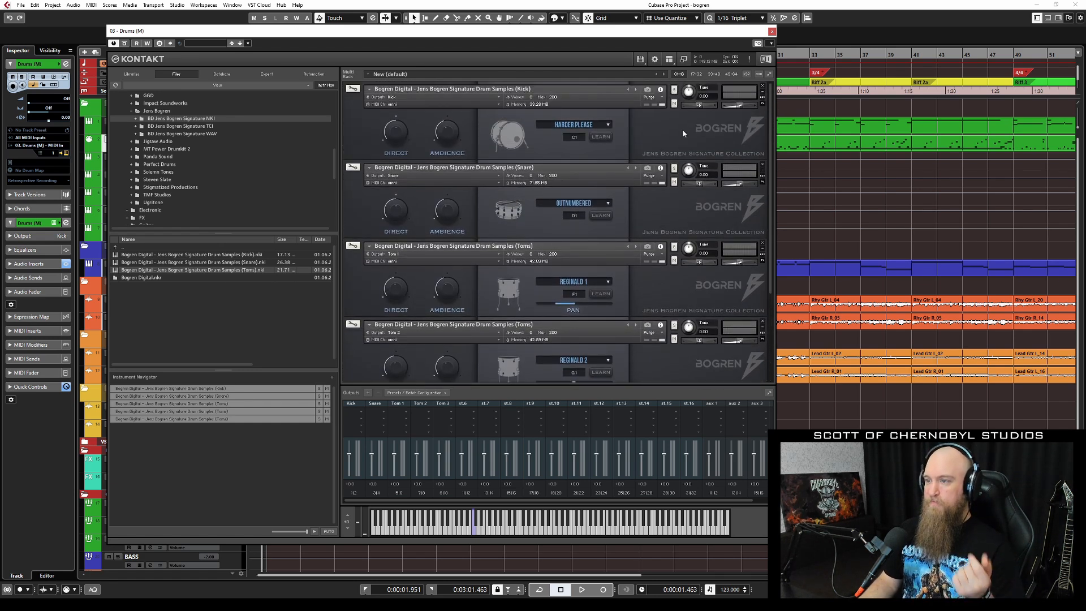
pyautogui.moveTo(771, 135); pyautogui.dragTo(770, 106)
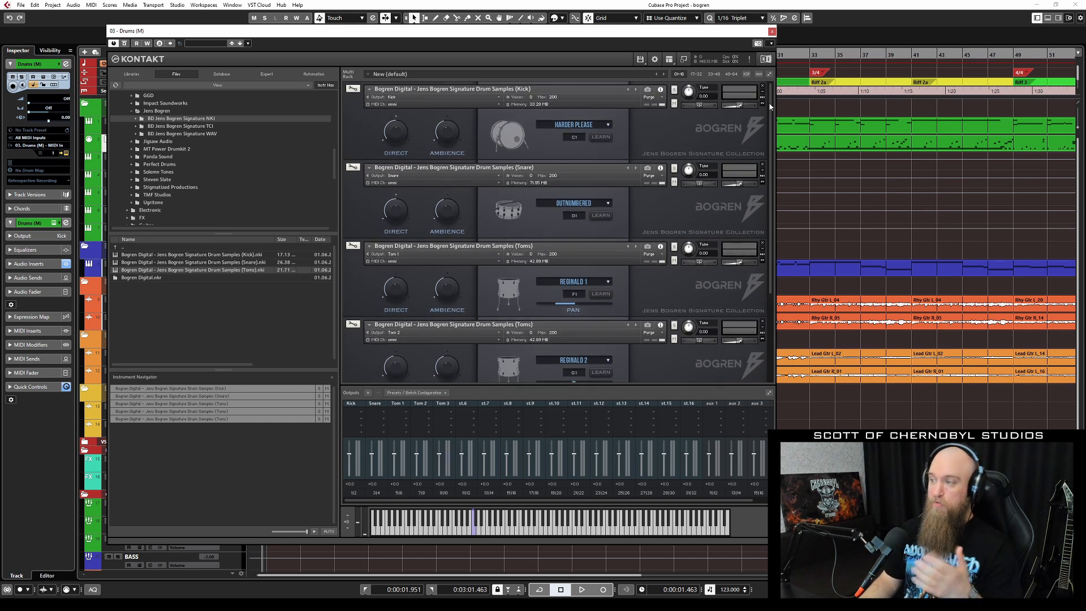
# Hide Kontakt's Keyboard, Outputs and Browser panes so only the kick, snare and toms show.
pyautogui.click(669, 59)
pyautogui.click(680, 100)
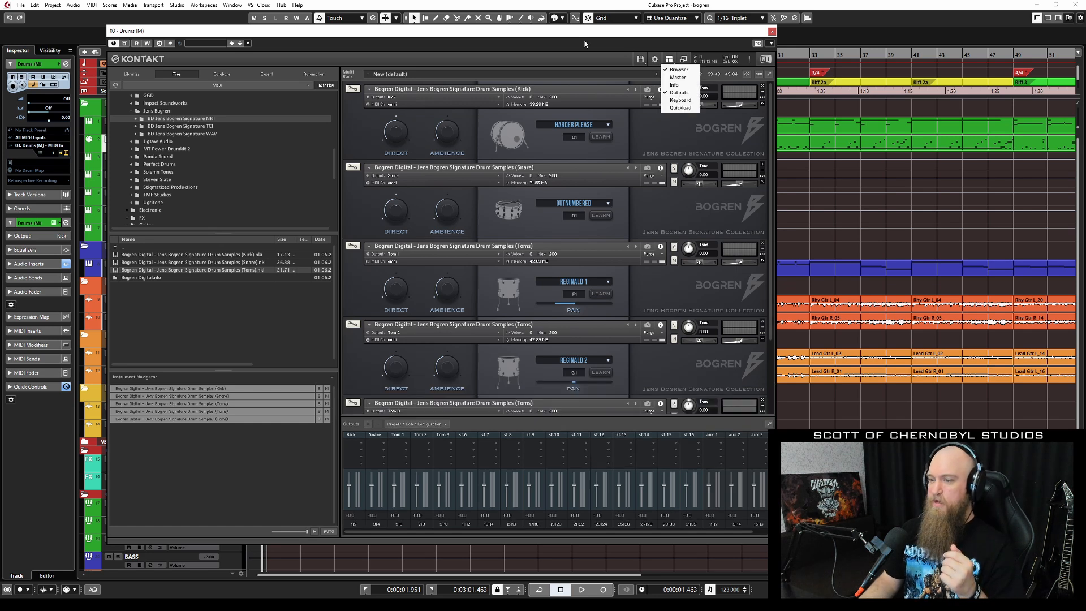
pyautogui.click(679, 92)
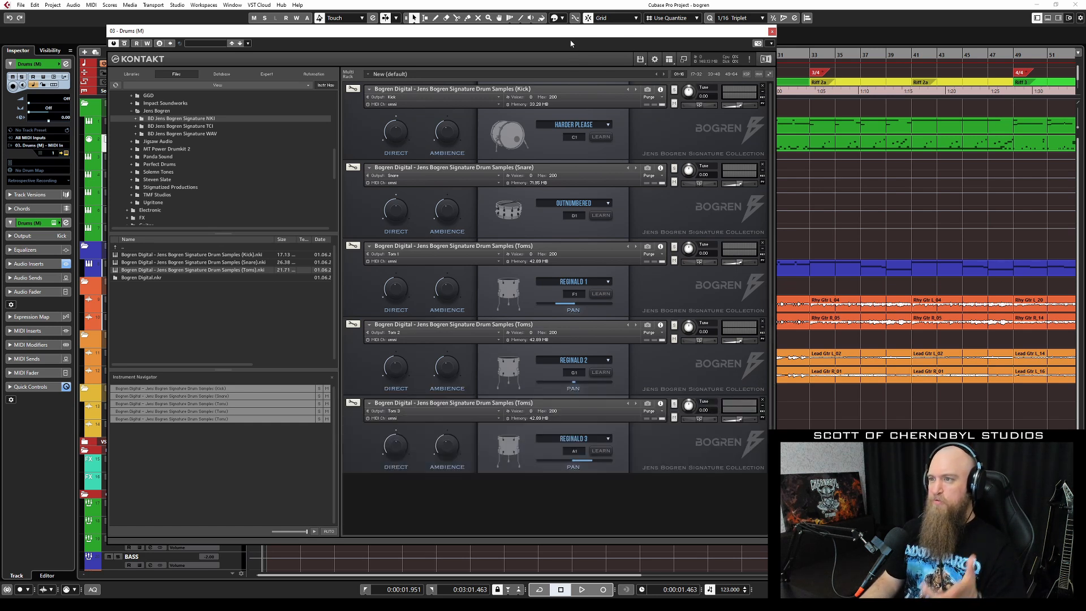
pyautogui.moveTo(541, 27); pyautogui.dragTo(516, 24)
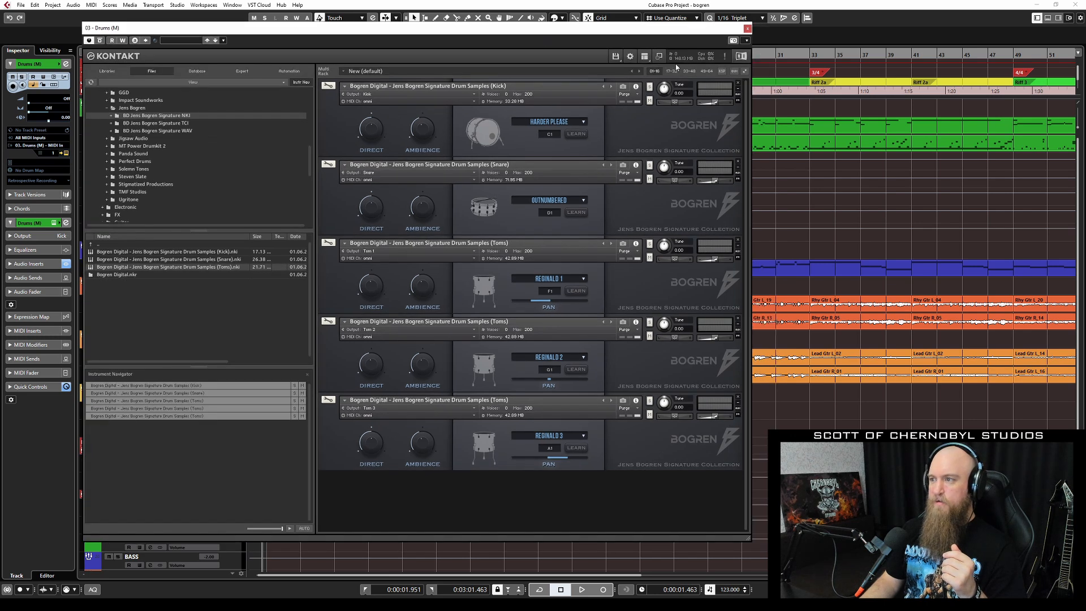
pyautogui.click(645, 57)
pyautogui.click(652, 67)
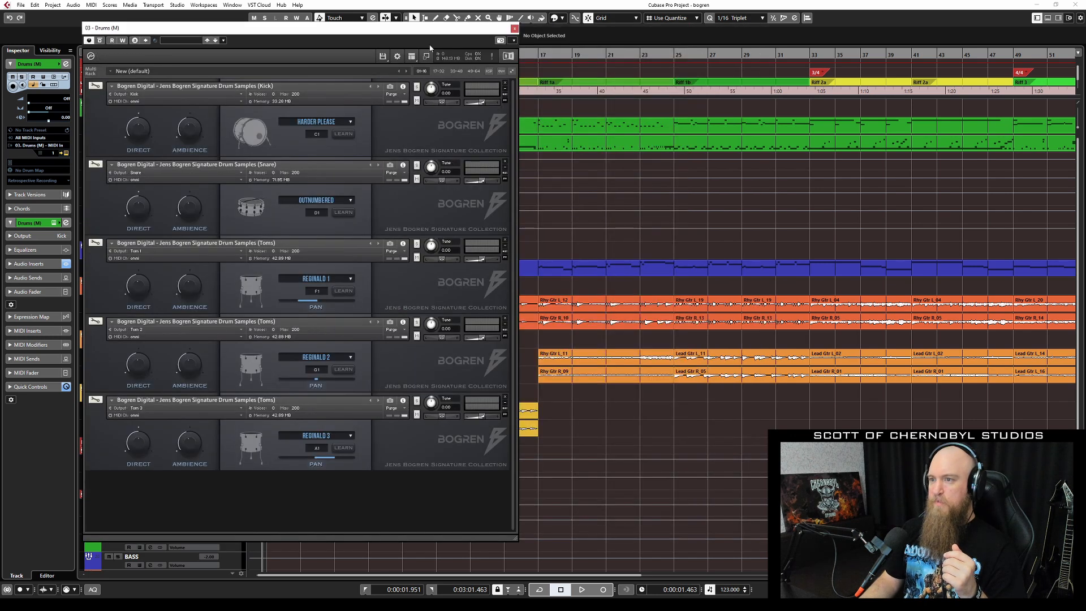
# Move the Kontakt window to the right side and solo the Drums (M) track.
pyautogui.moveTo(392, 29); pyautogui.dragTo(619, 39)
pyautogui.moveTo(531, 39); pyautogui.dragTo(524, 38)
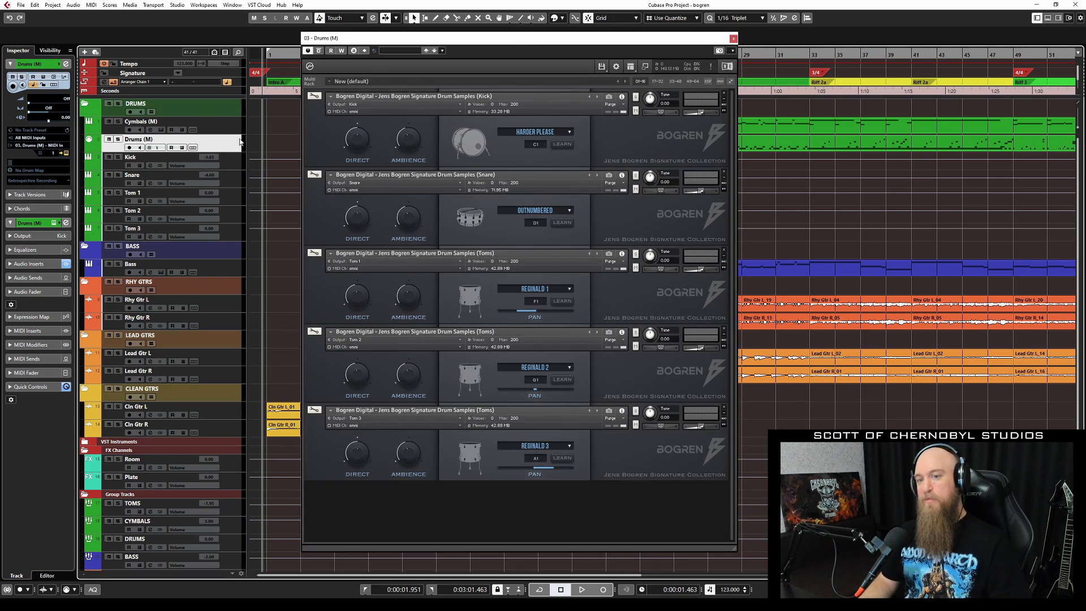
pyautogui.press('s')
pyautogui.moveTo(425, 37); pyautogui.dragTo(674, 63)
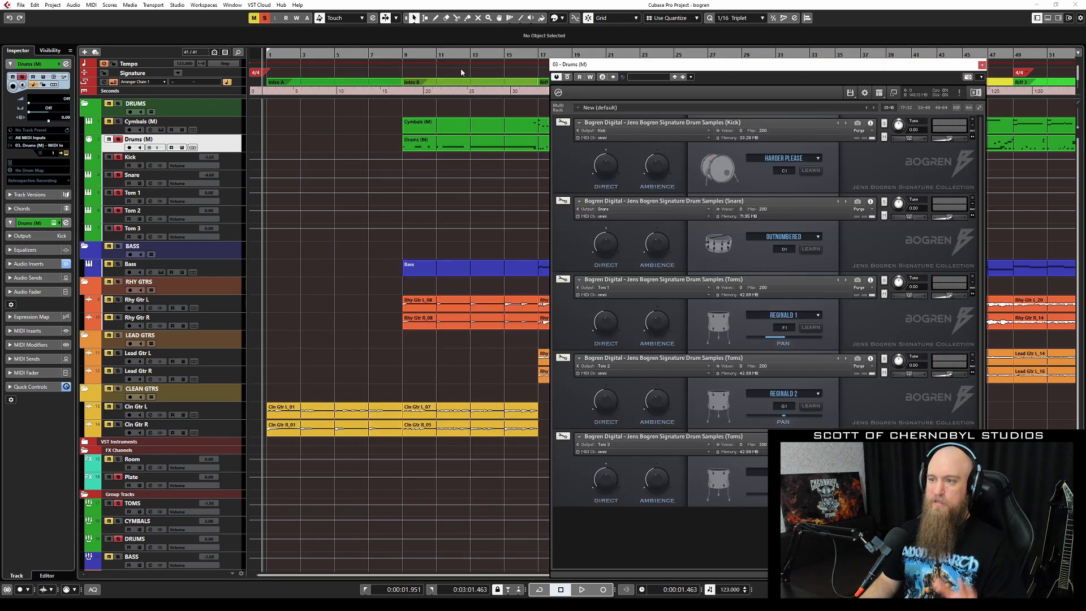
pyautogui.doubleClick(474, 144)
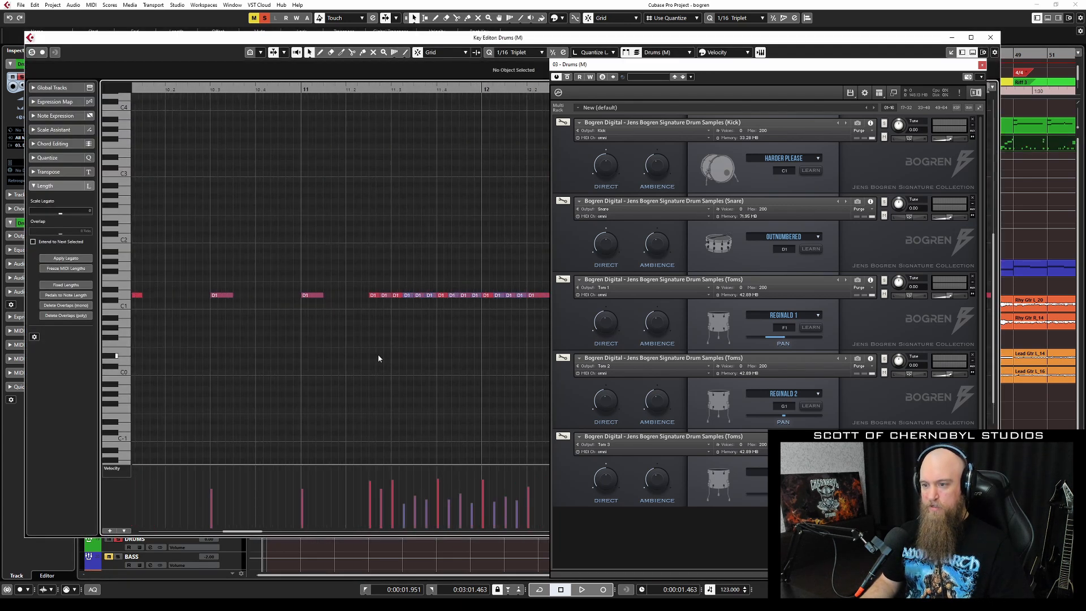
pyautogui.hscroll(-5, 374, 355)
pyautogui.click(197, 90)
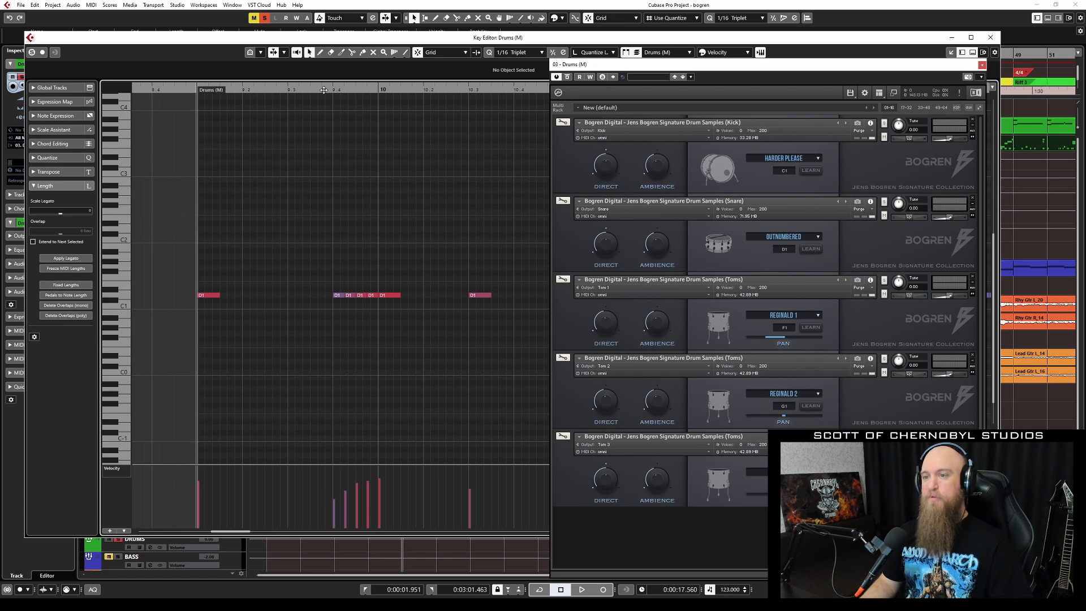
pyautogui.click(323, 90)
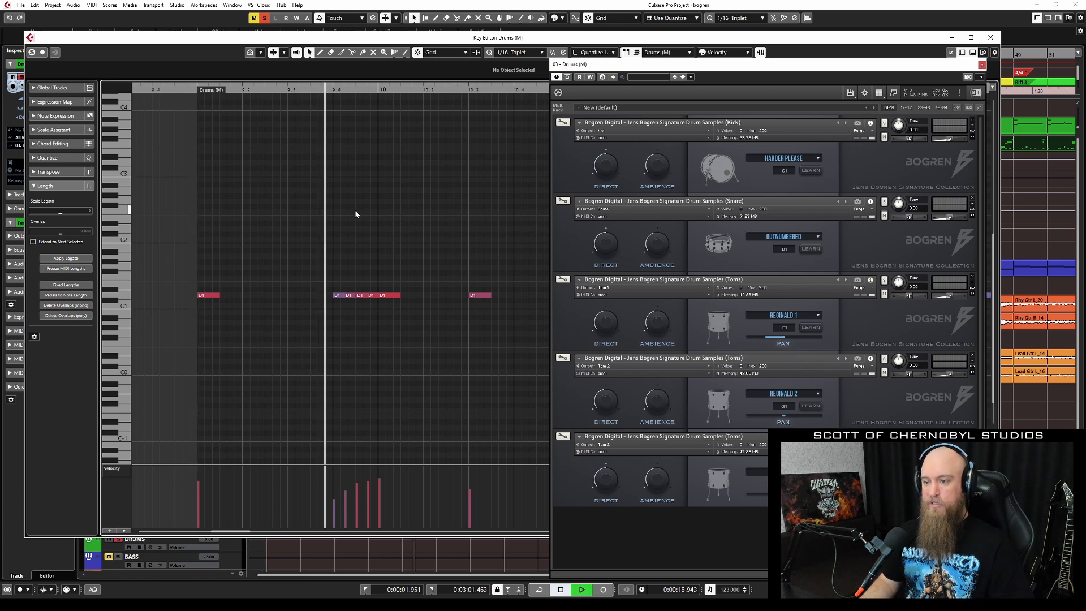
pyautogui.hscroll(5, 399, 241)
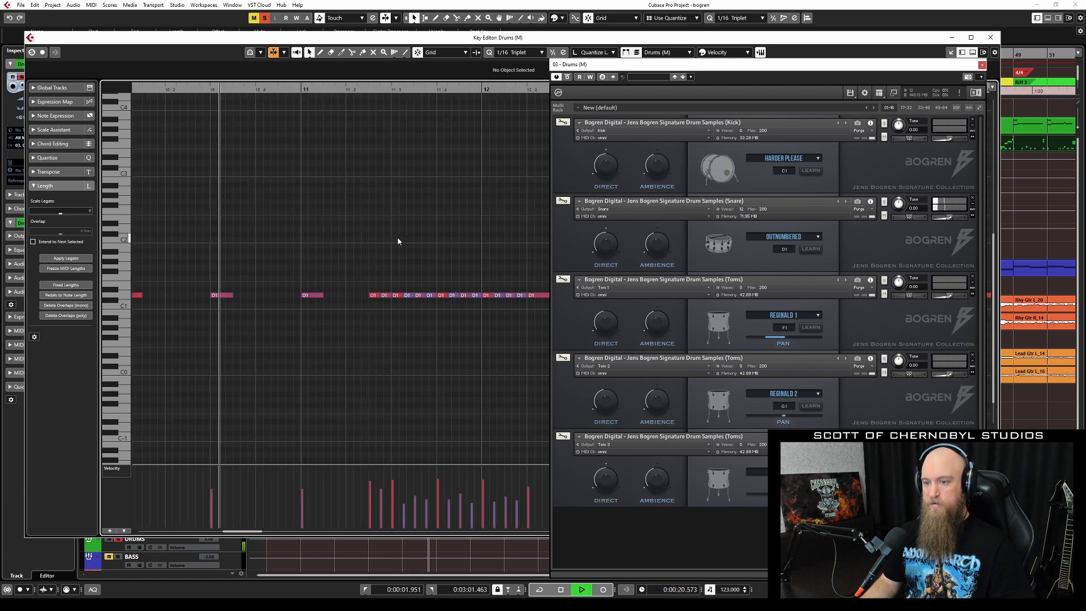
pyautogui.hscroll(2, 398, 240)
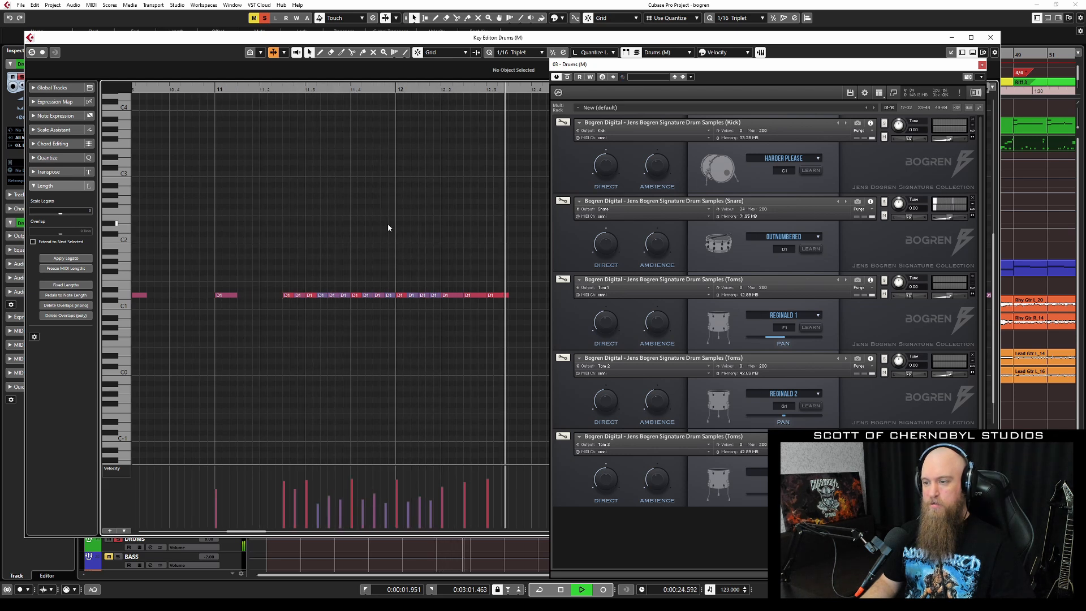
pyautogui.scroll(-5, 385, 228)
pyautogui.press('space')
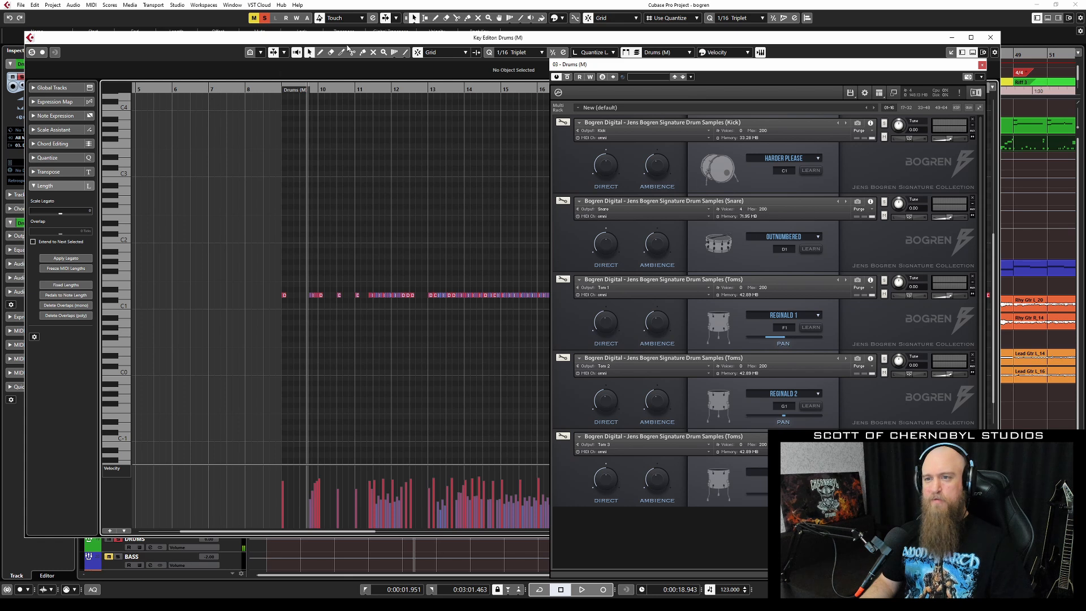
# Re-enable the Snare track's two bypassed inserts, including Pro-Q 3, and reopen the Drums (M) part.
pyautogui.click(991, 38)
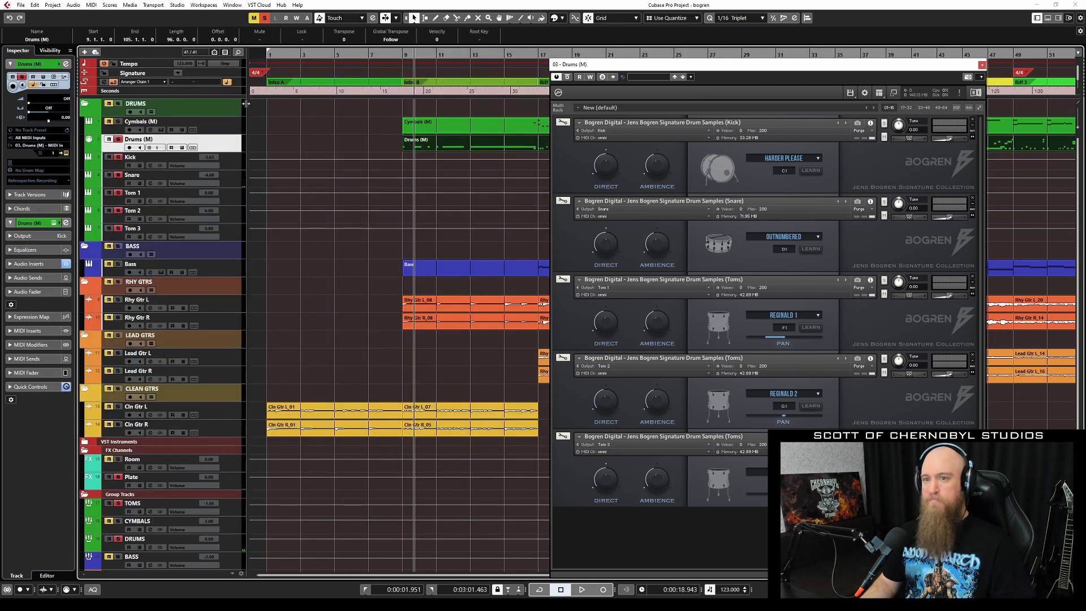
pyautogui.click(235, 181)
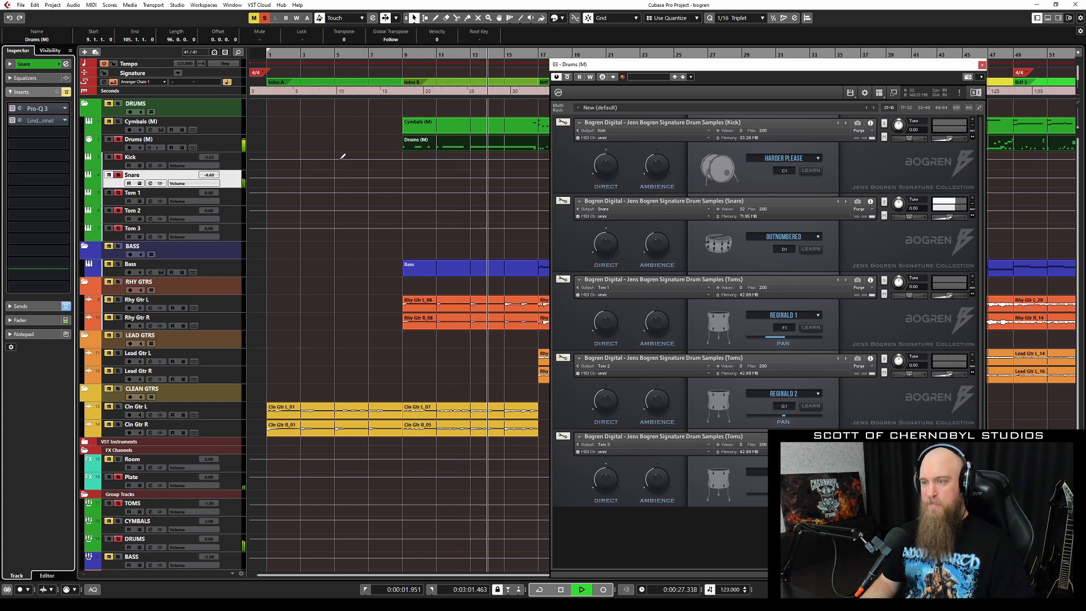
pyautogui.press('space')
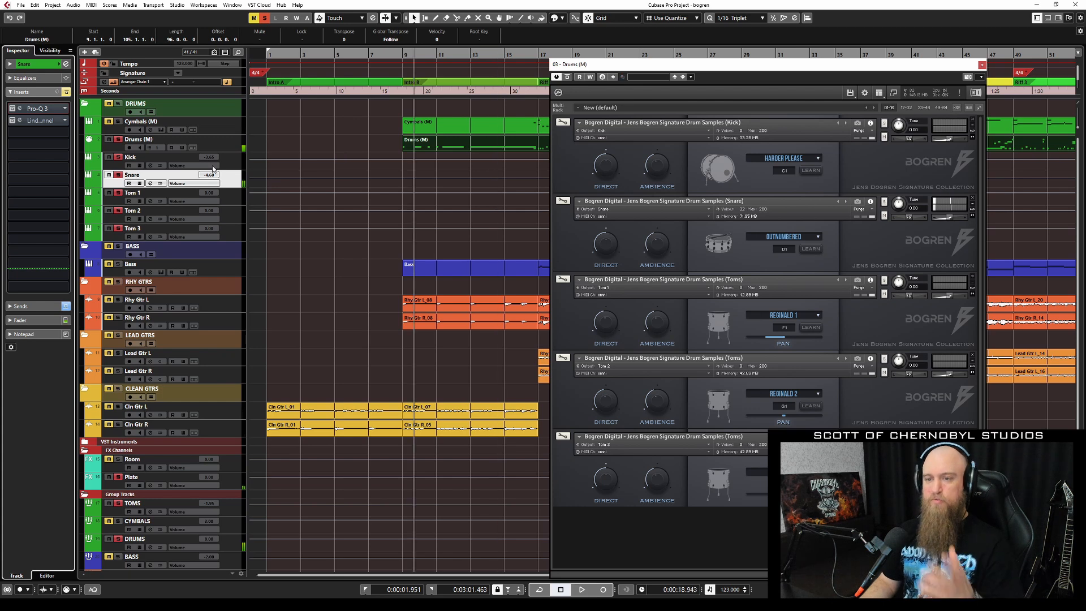
pyautogui.click(11, 122)
pyautogui.click(11, 110)
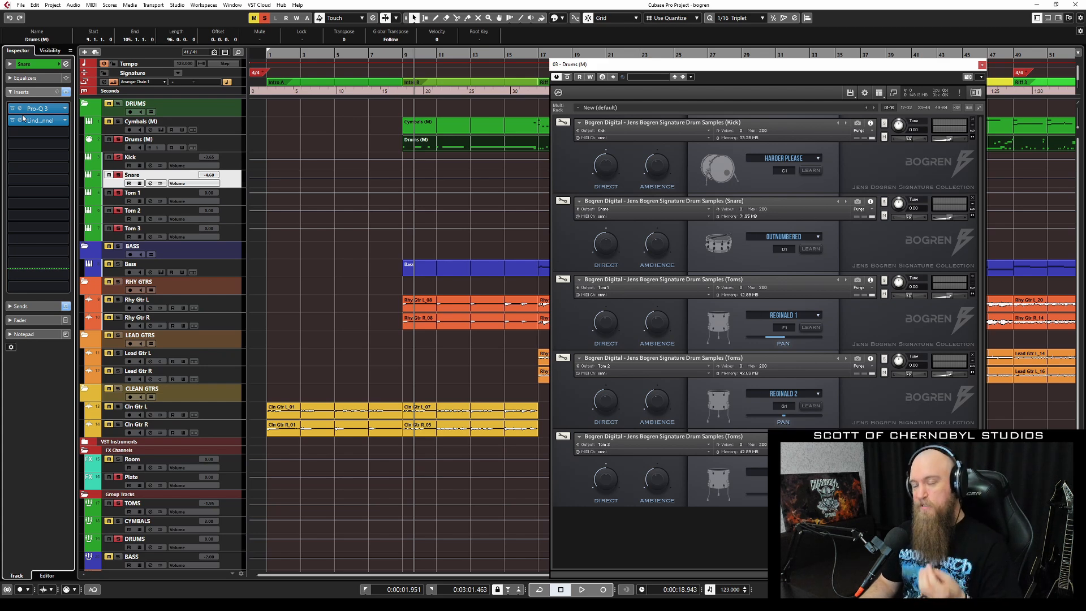
pyautogui.doubleClick(455, 143)
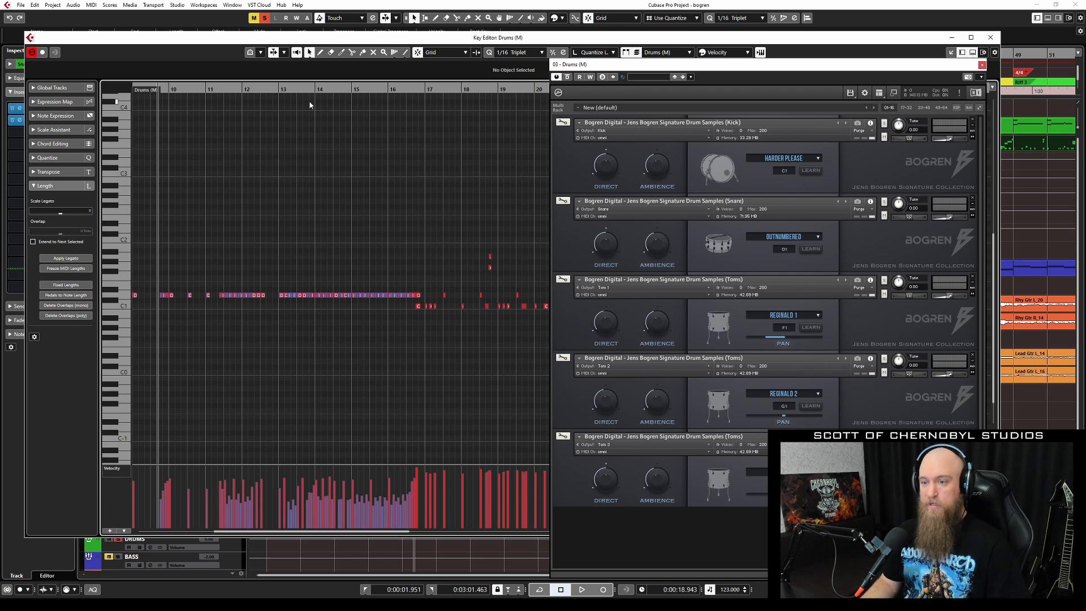
# Zoom the Key Editor to bars 13–15 and audition them.
pyautogui.moveTo(279, 90); pyautogui.dragTo(318, 189)
pyautogui.press('space')
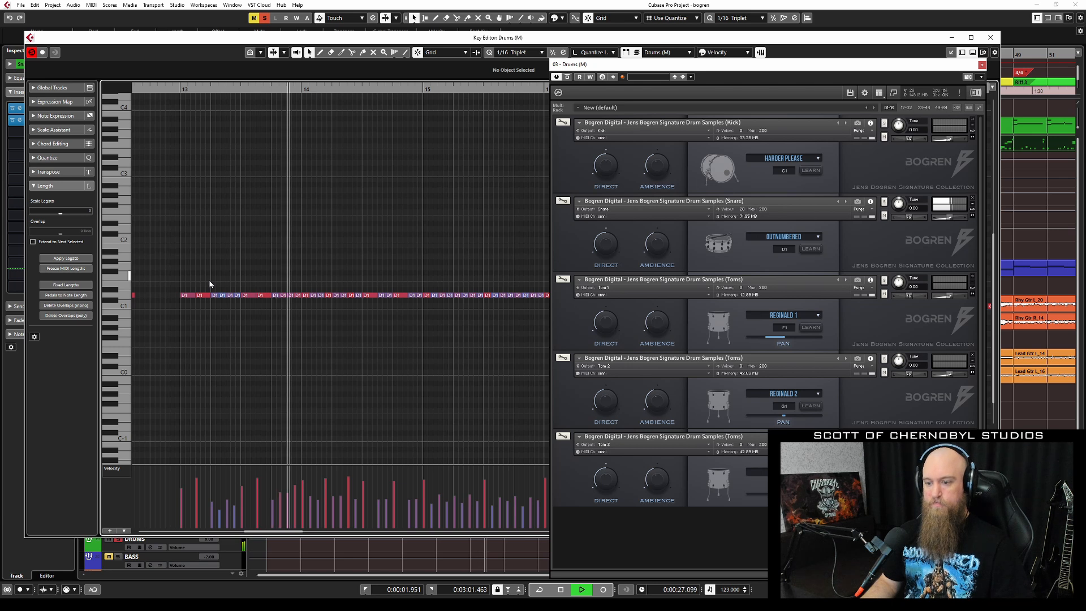
pyautogui.press('space')
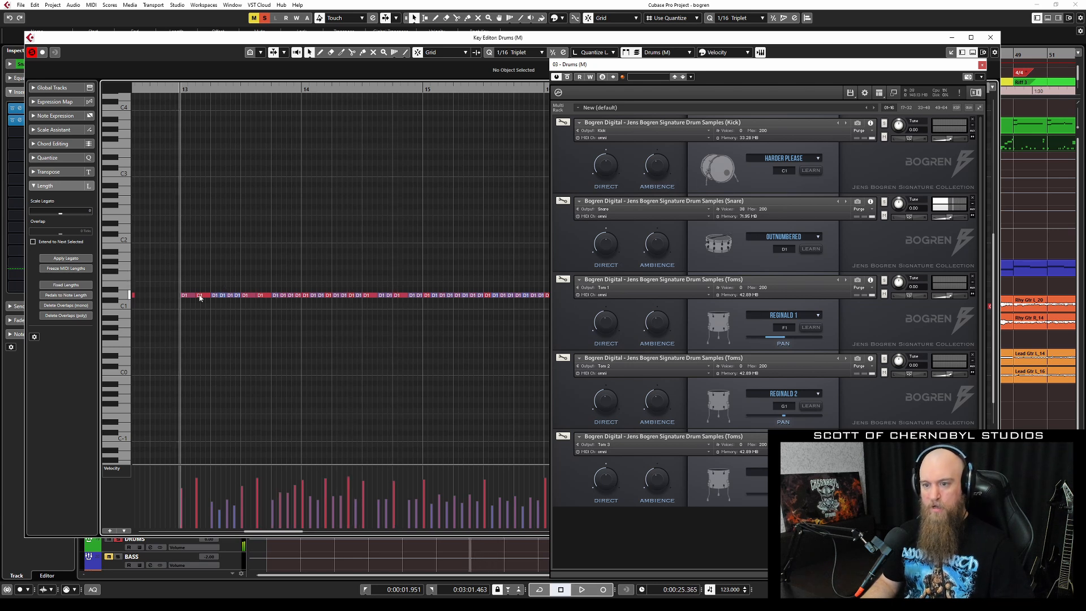
# Draw the velocity of the first D1 snare hit at bar 13 up to 127.
pyautogui.click(187, 295)
pyautogui.moveTo(197, 501); pyautogui.dragTo(199, 465)
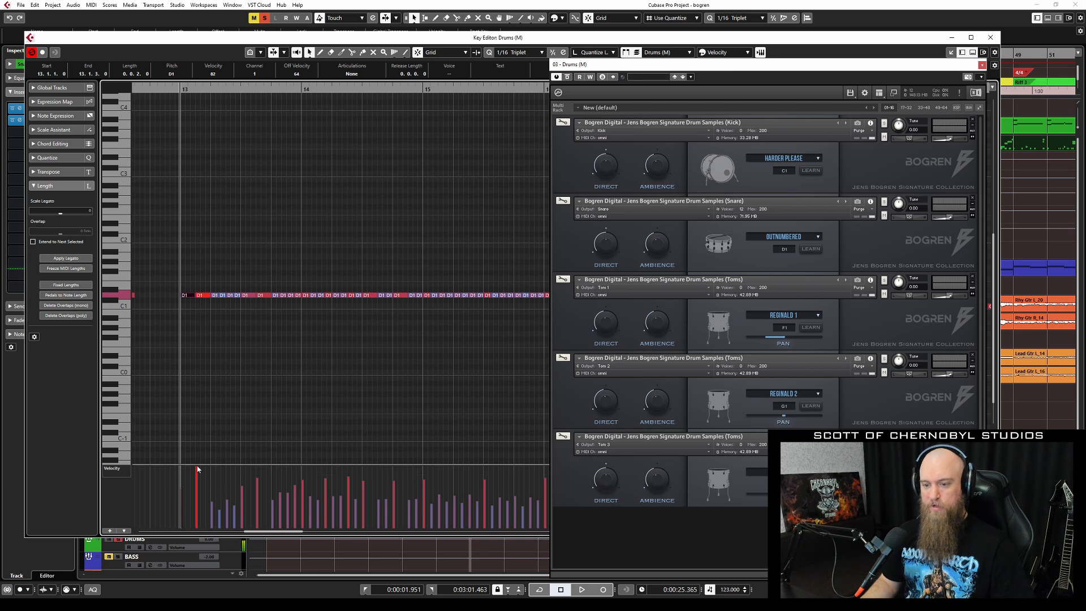
pyautogui.moveTo(197, 467); pyautogui.dragTo(199, 455)
pyautogui.click(198, 466)
pyautogui.click(198, 470)
pyautogui.click(198, 473)
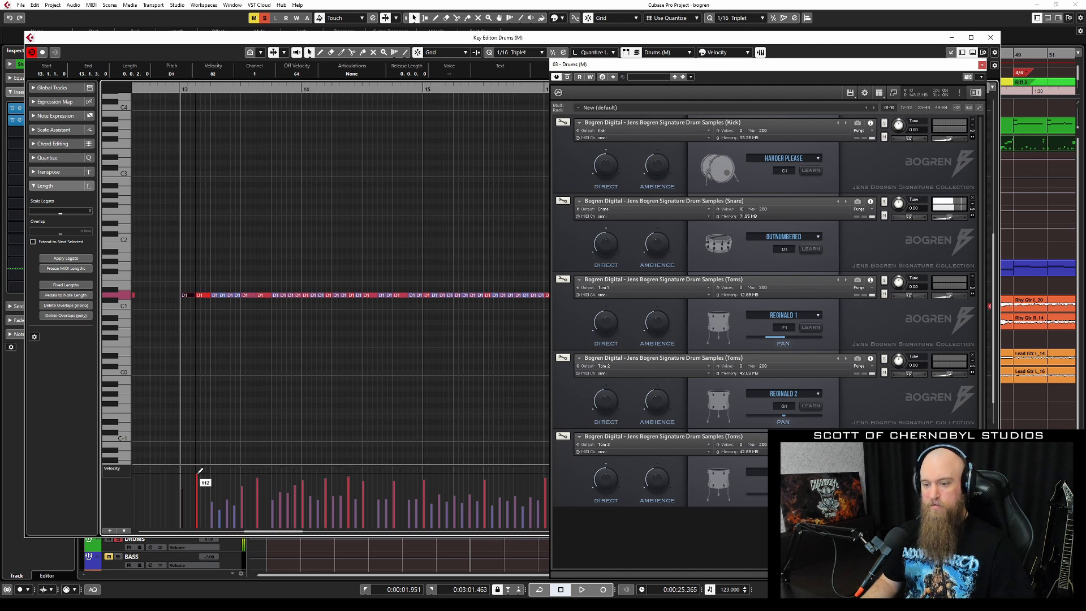
pyautogui.click(200, 471)
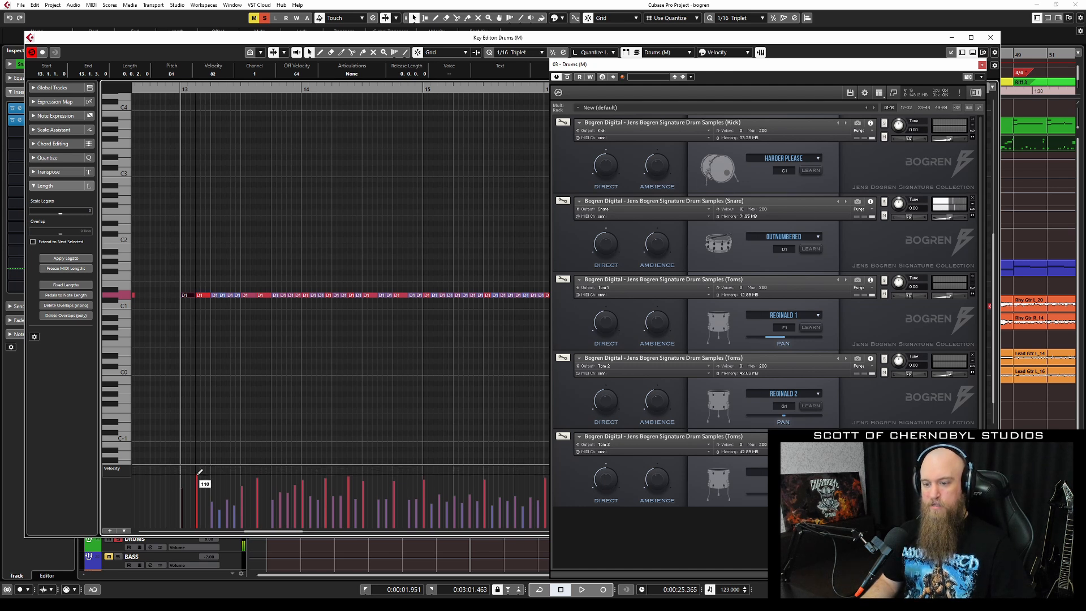
pyautogui.click(200, 471)
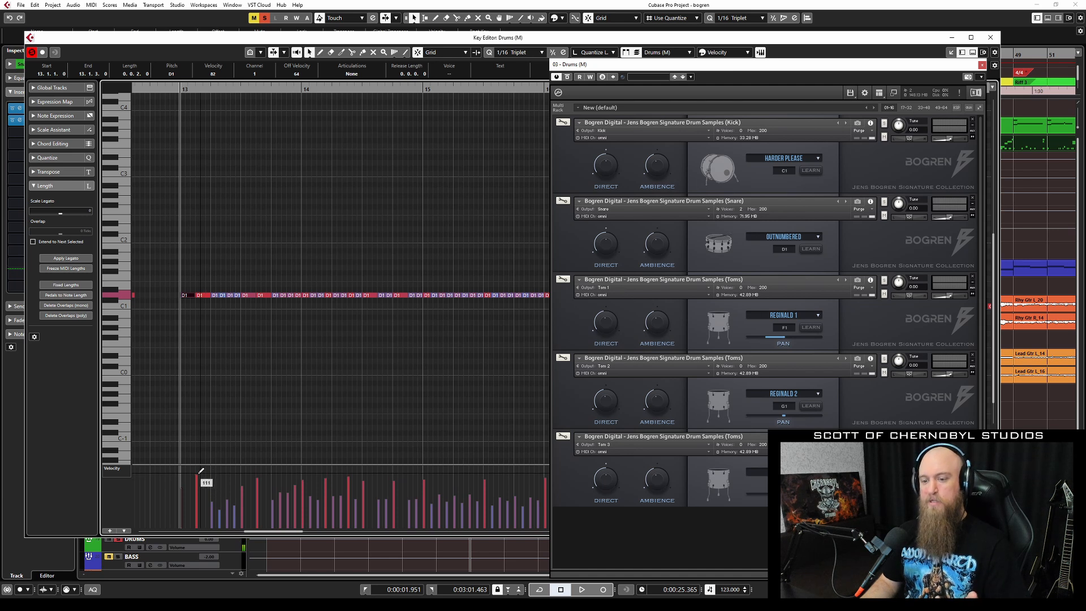
pyautogui.click(201, 472)
pyautogui.click(200, 472)
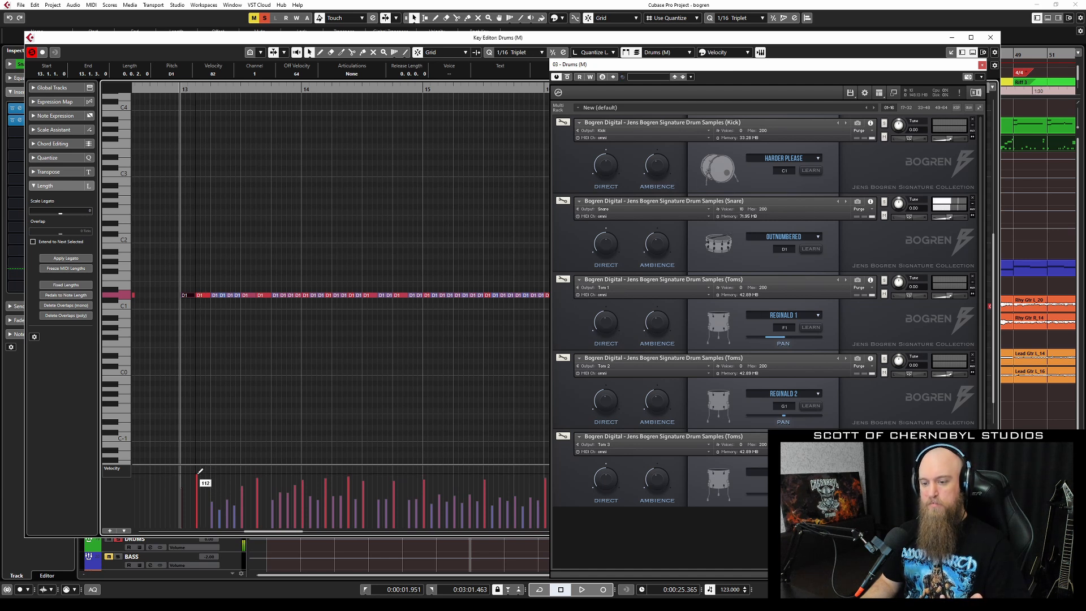
pyautogui.click(201, 471)
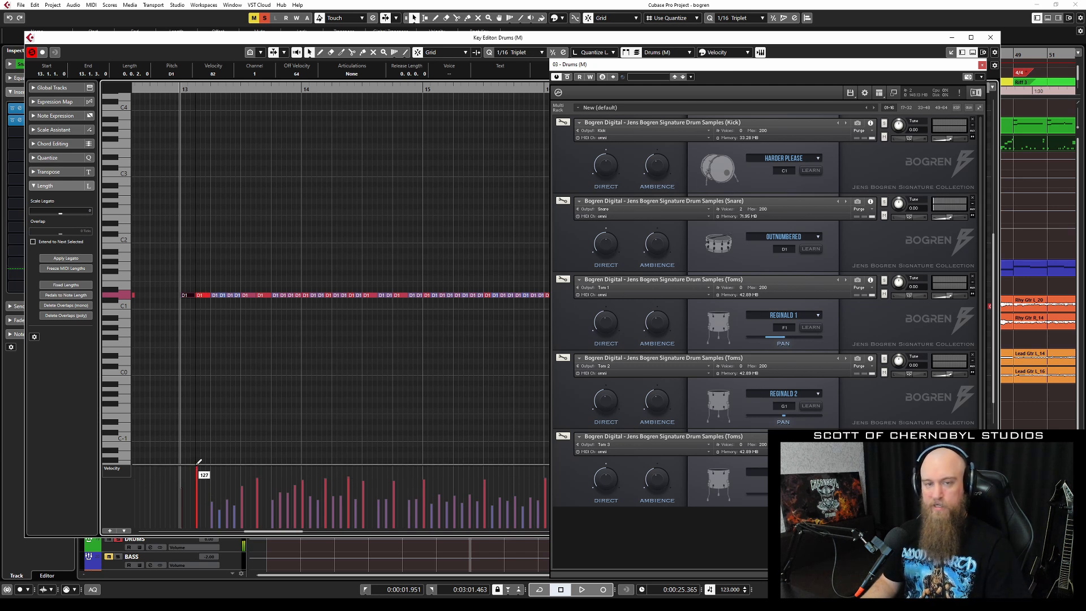
# Raise the first snare hit to 127 and several following snare hits to around 118–121.
pyautogui.moveTo(197, 464); pyautogui.dragTo(197, 461)
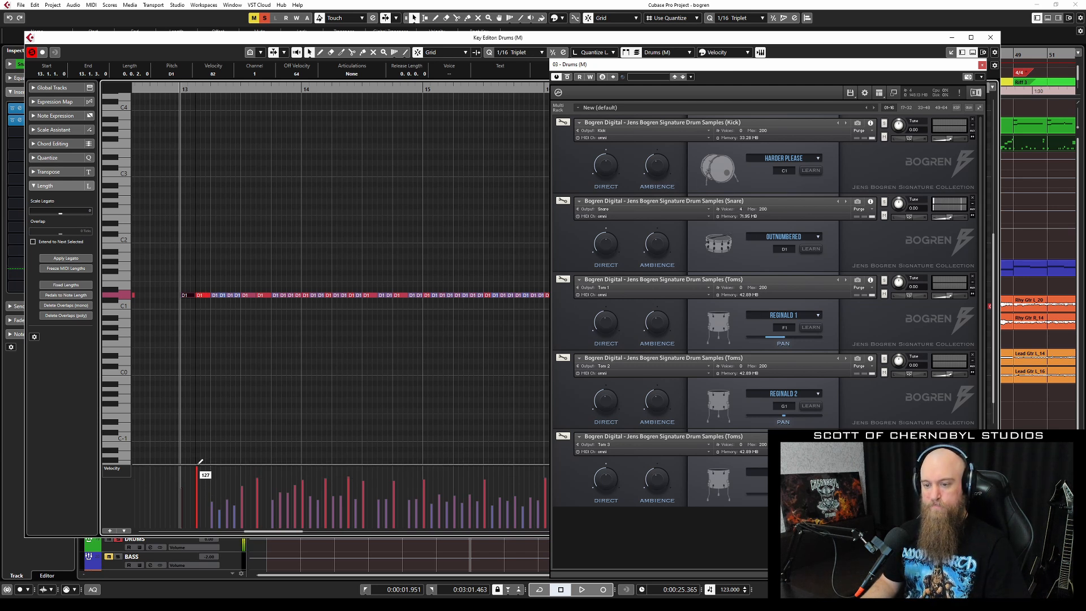
pyautogui.press('space')
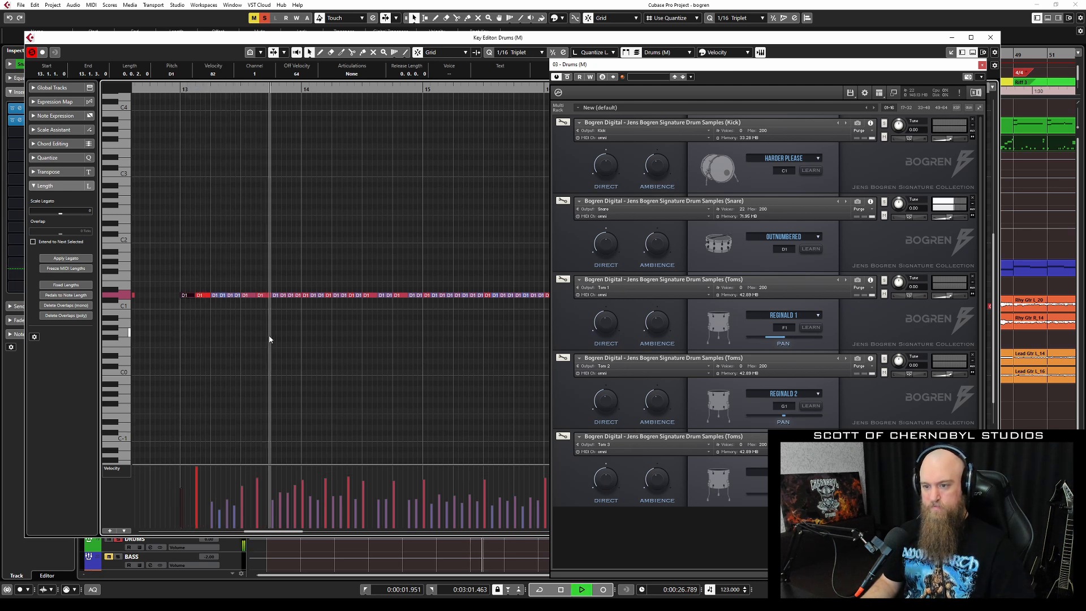
pyautogui.press('space')
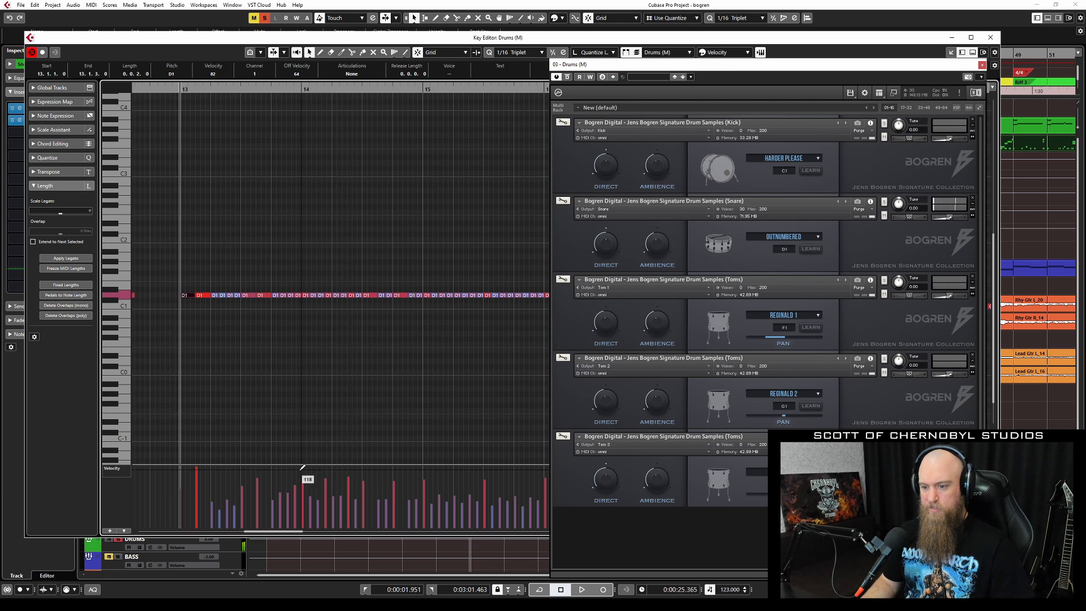
pyautogui.click(303, 467)
pyautogui.click(326, 473)
pyautogui.click(348, 469)
pyautogui.click(364, 468)
pyautogui.hotkey('ctrl', 'z')
pyautogui.click(364, 467)
pyautogui.press('space')
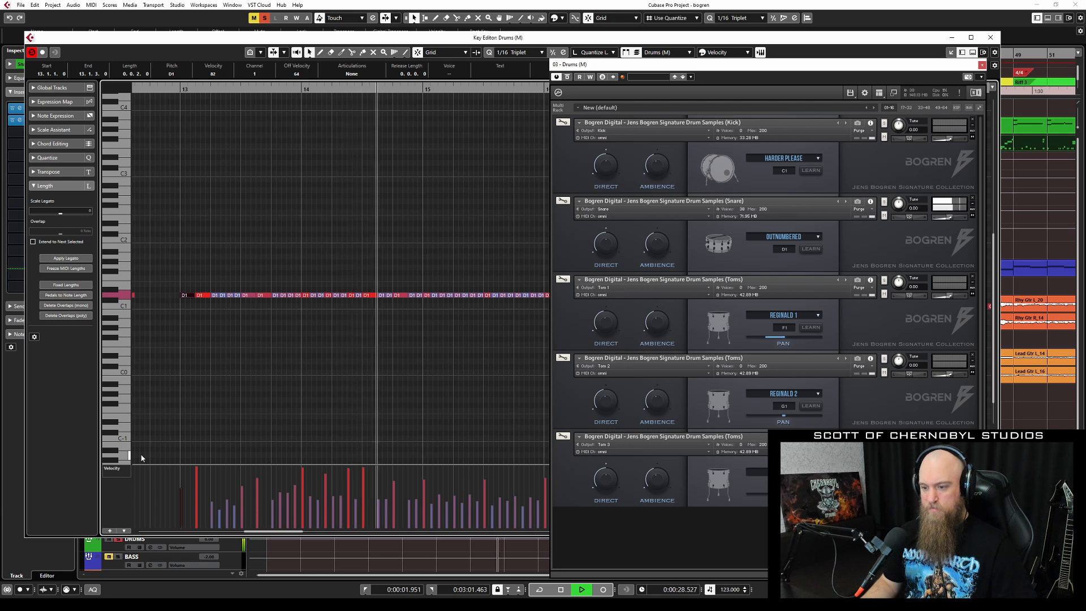
pyautogui.press('space')
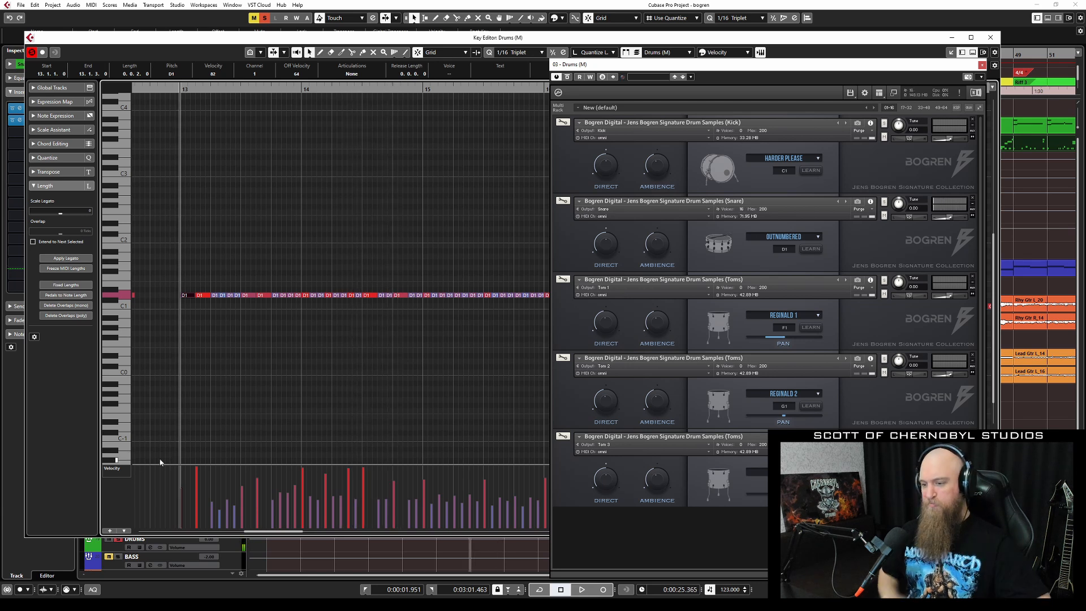
# Lower a ghost snare note's velocity from 29 to 11 and audition the result.
pyautogui.click(311, 507)
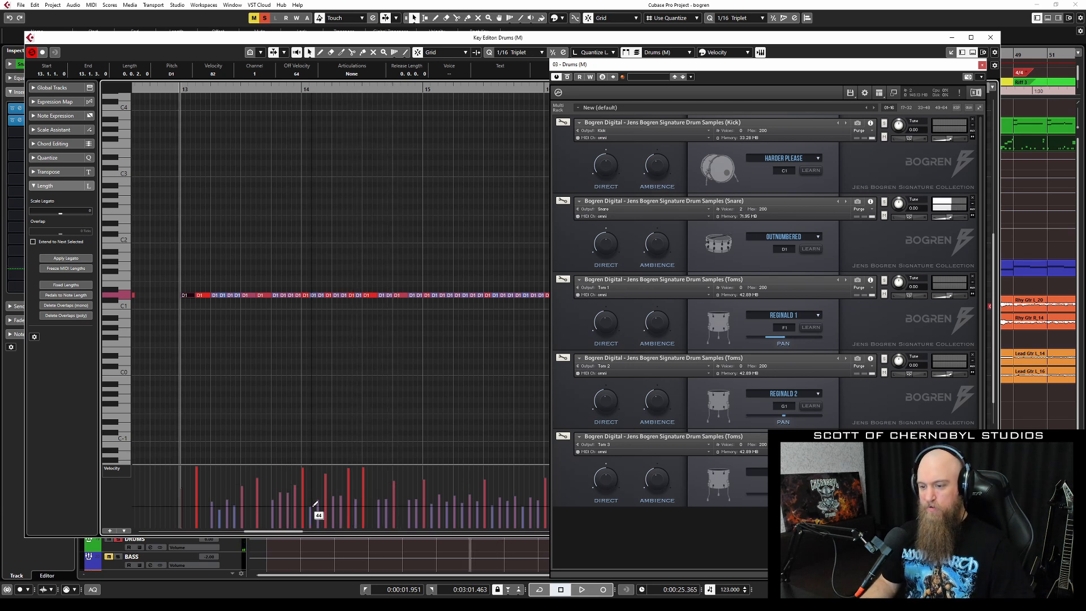
pyautogui.moveTo(322, 511)
pyautogui.mouseDown()
pyautogui.moveTo(324, 492)
pyautogui.moveTo(320, 511)
pyautogui.moveTo(359, 501)
pyautogui.moveTo(357, 518)
pyautogui.moveTo(337, 518)
pyautogui.moveTo(336, 507)
pyautogui.mouseUp()
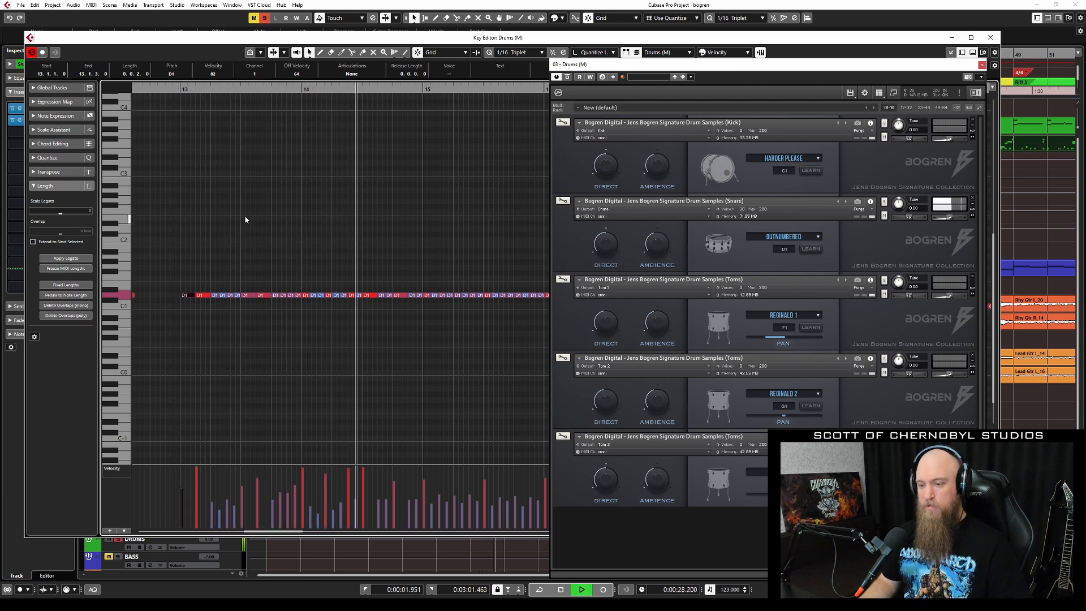
pyautogui.press('space')
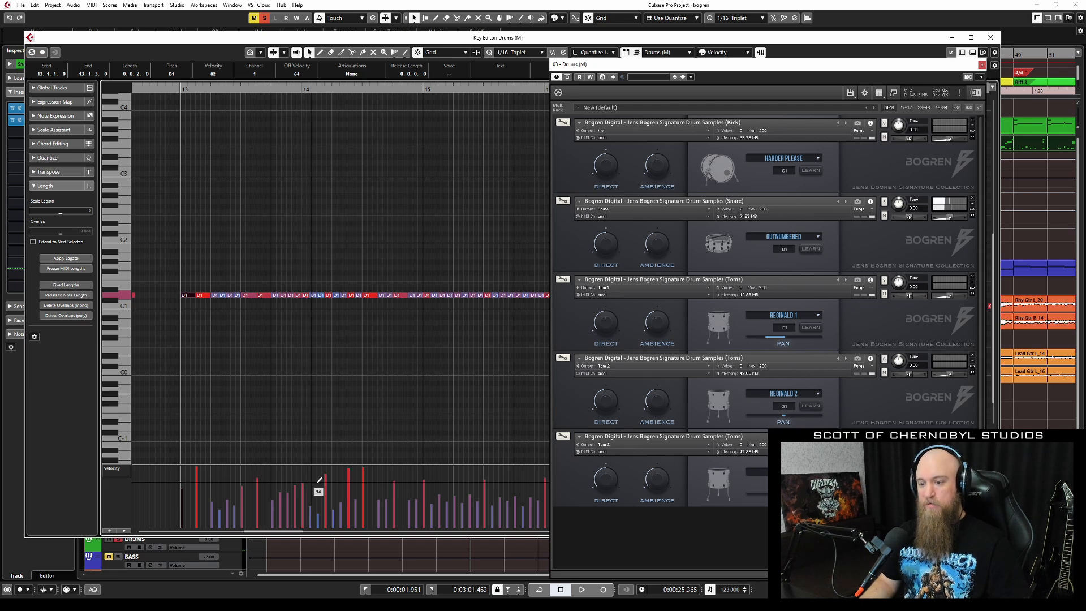
pyautogui.press('space')
pyautogui.press('space')
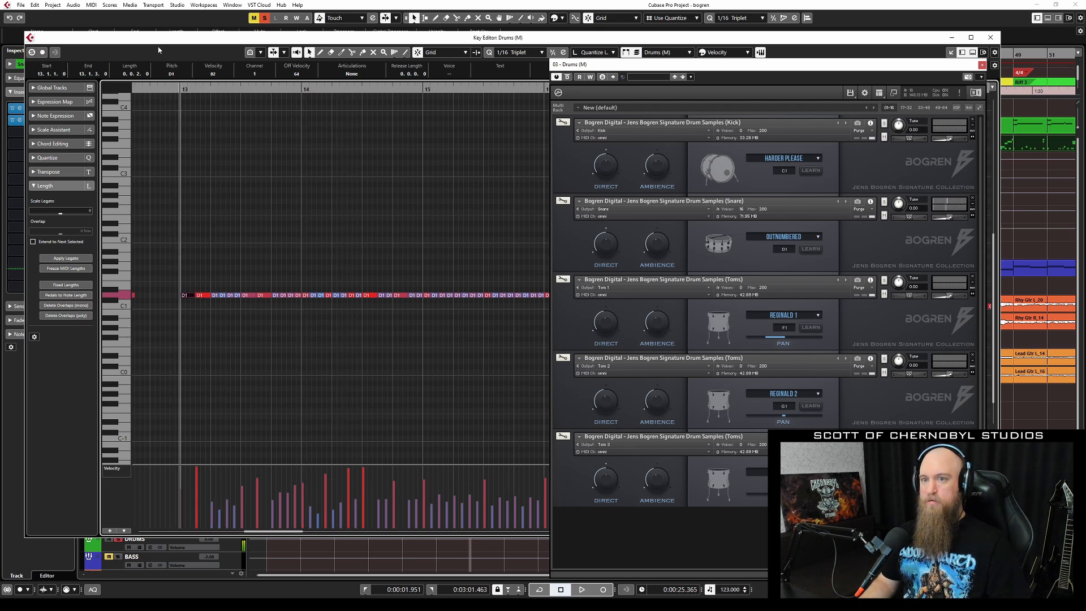
pyautogui.click(264, 18)
pyautogui.press('space')
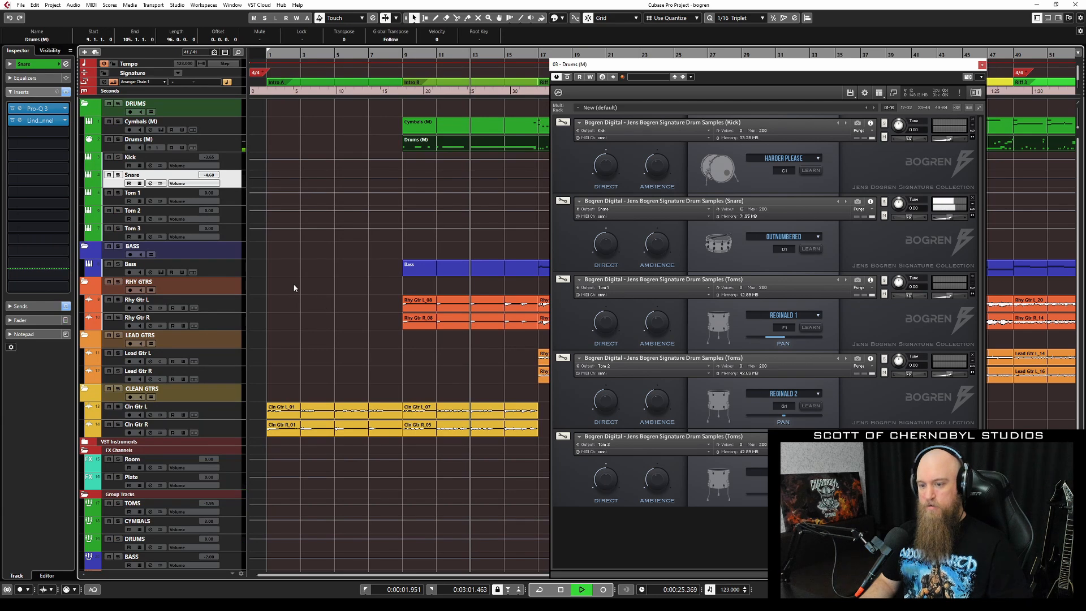
# Reopen the Drums part and scale a run of D1 snare velocities down from 50 to 30.
pyautogui.doubleClick(424, 144)
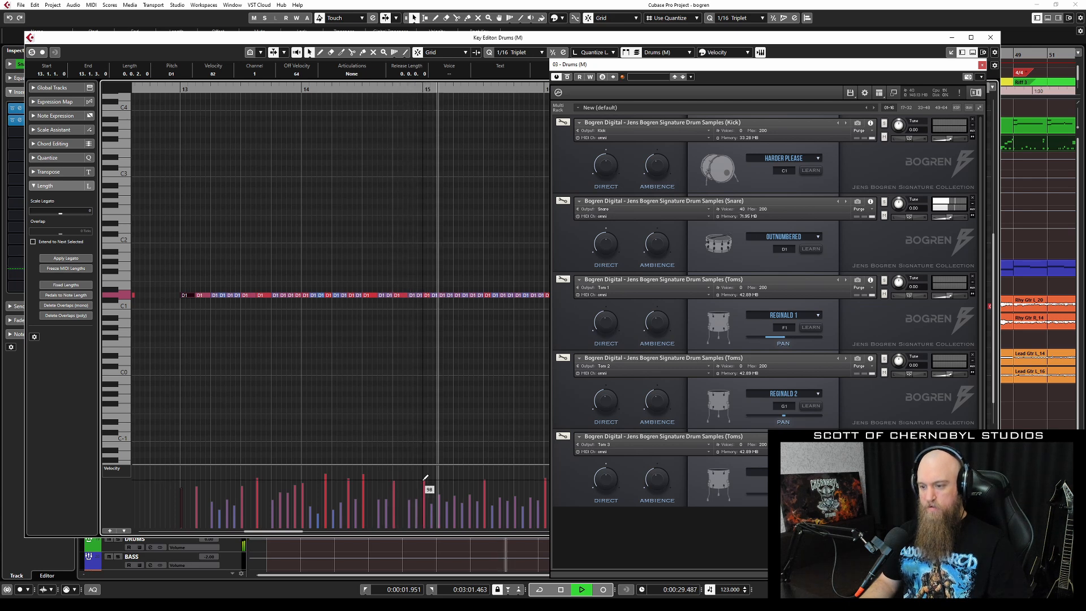
pyautogui.press('space')
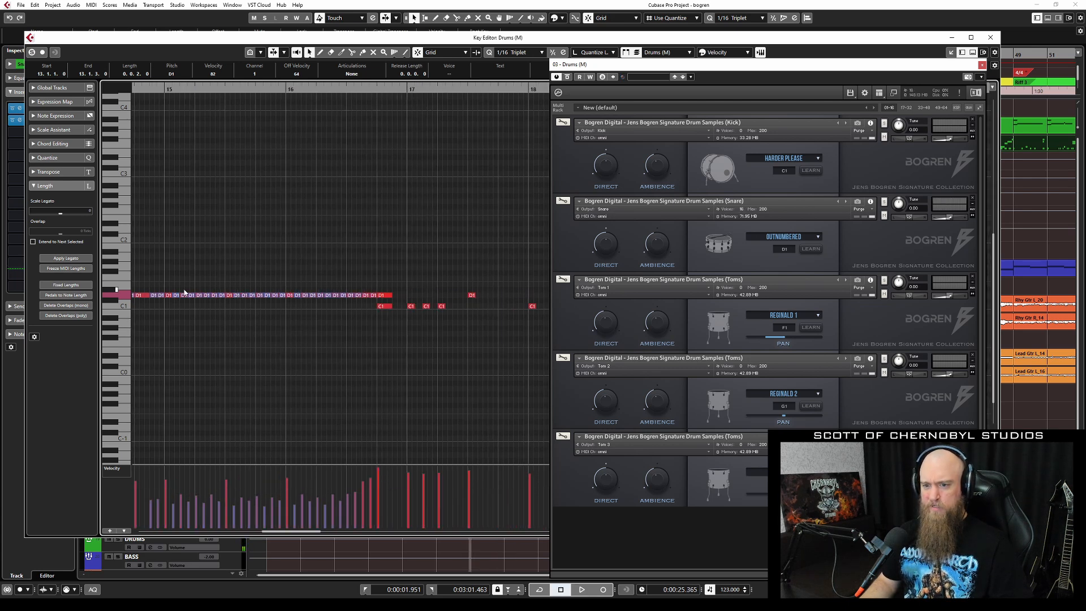
pyautogui.moveTo(176, 288); pyautogui.dragTo(341, 305)
pyautogui.moveTo(321, 468); pyautogui.dragTo(326, 476)
# Play back from just before the edited notes to audition the softer snare run.
pyautogui.click(162, 89)
pyautogui.press('space')
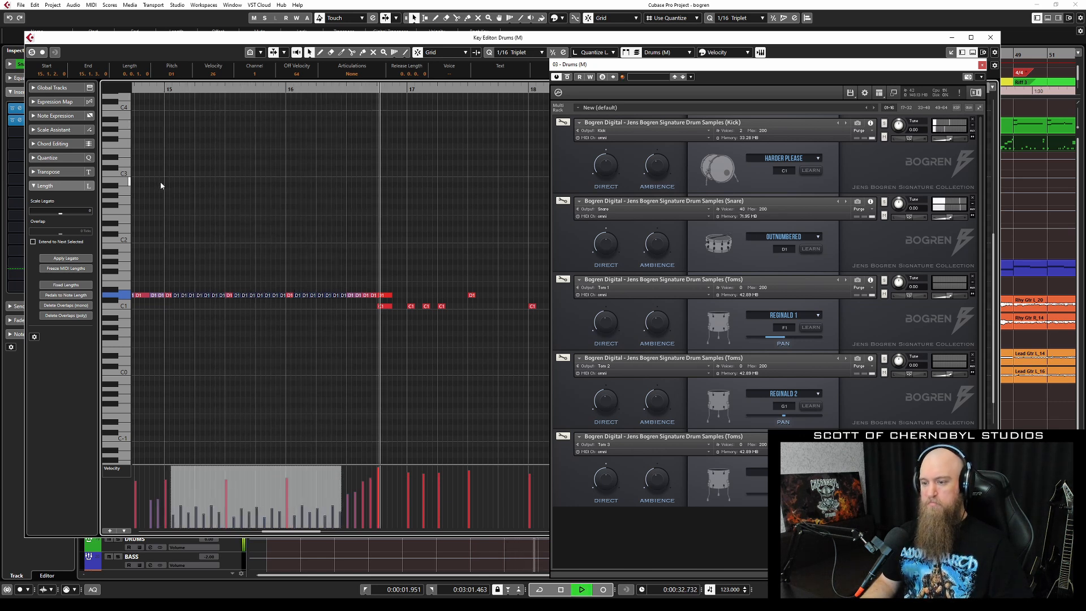
pyautogui.press('space')
pyautogui.scroll(-5, 438, 319)
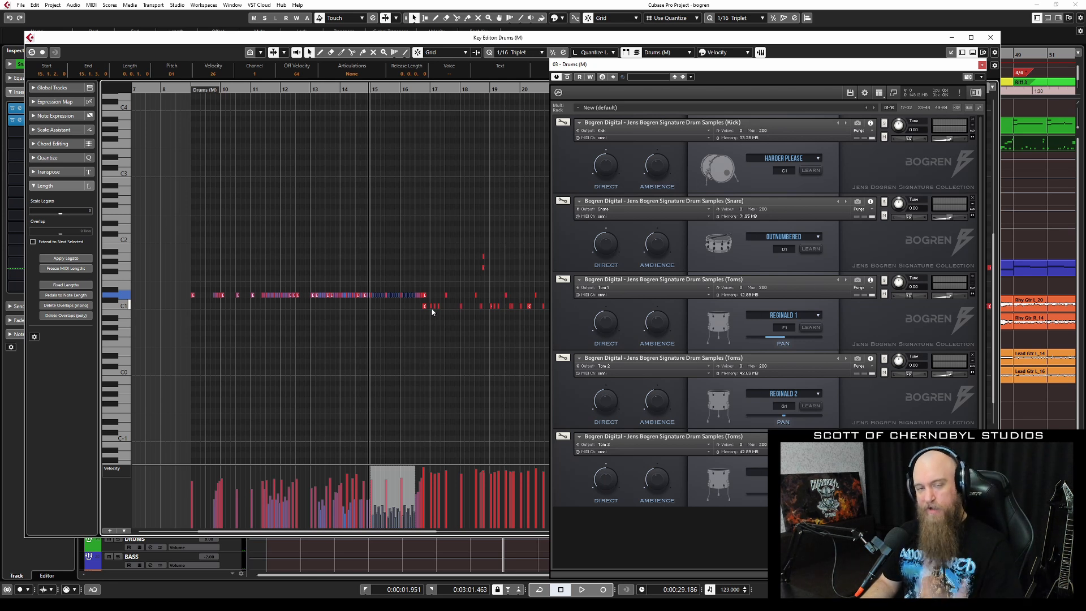
pyautogui.press('space')
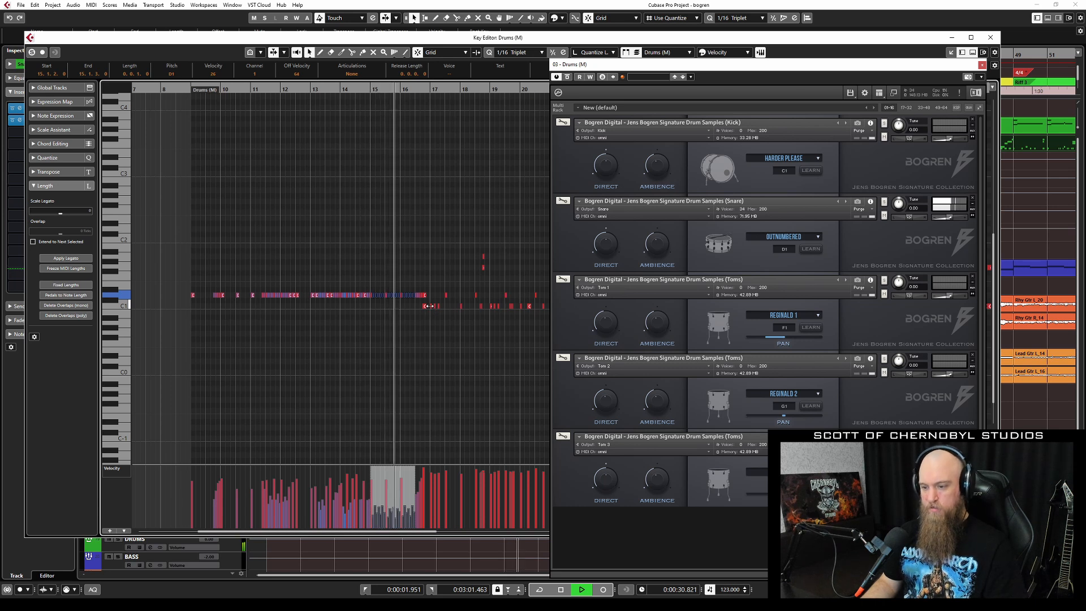
pyautogui.press('space')
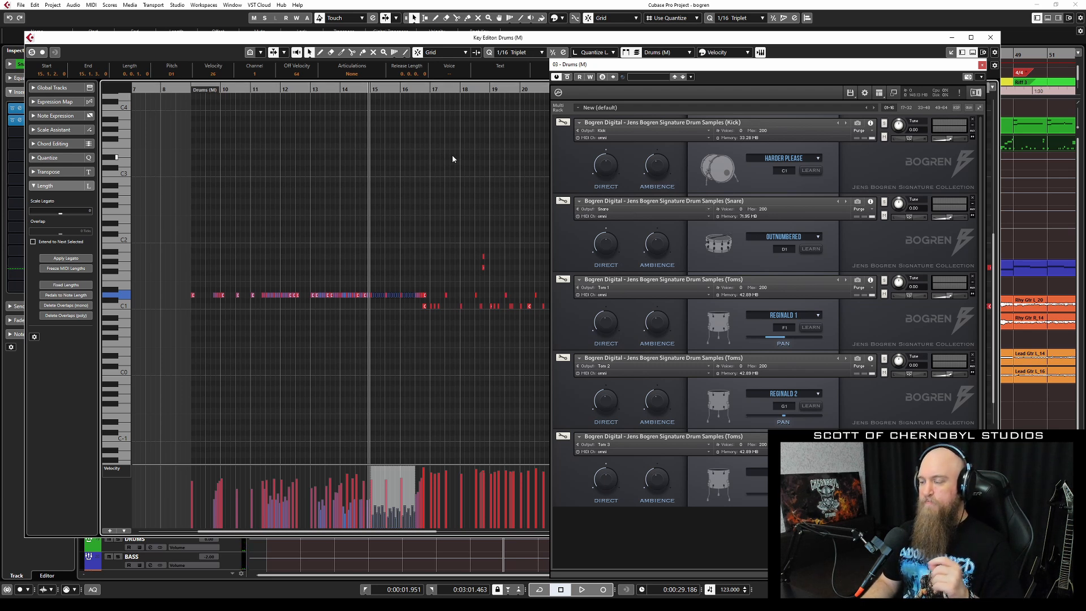
pyautogui.click(820, 160)
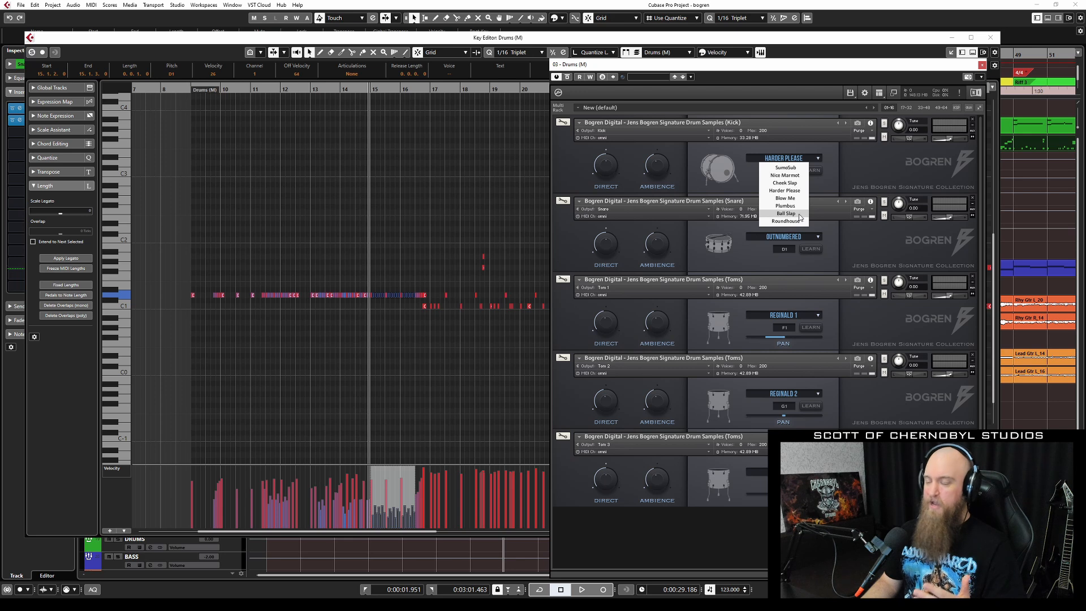
# Dismiss the kick preset list unchanged, close the Key Editor and open the MixConsole with F3.
pyautogui.click(867, 166)
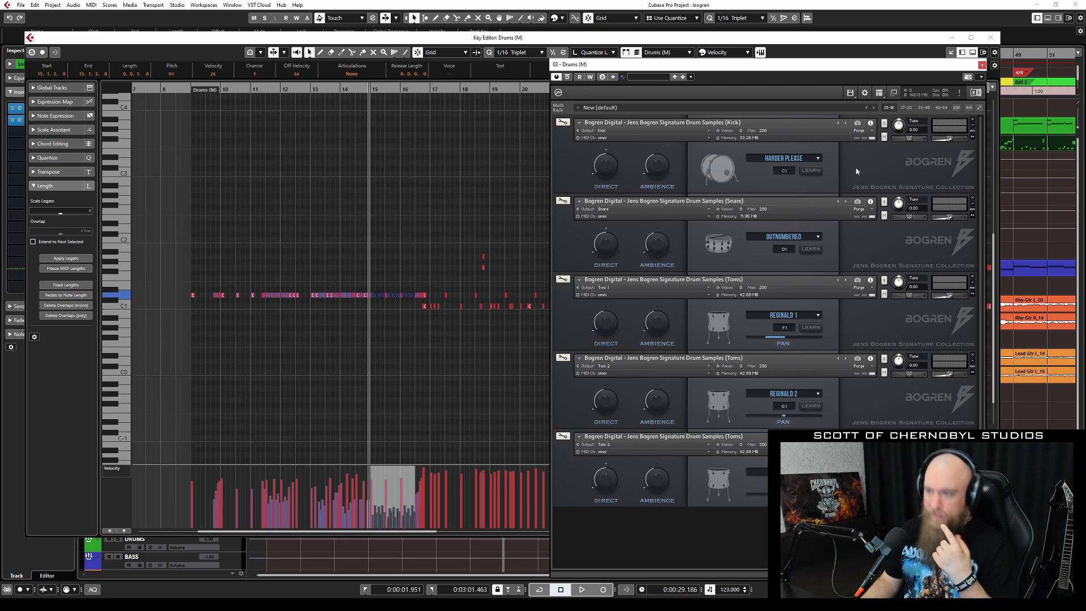
pyautogui.click(991, 37)
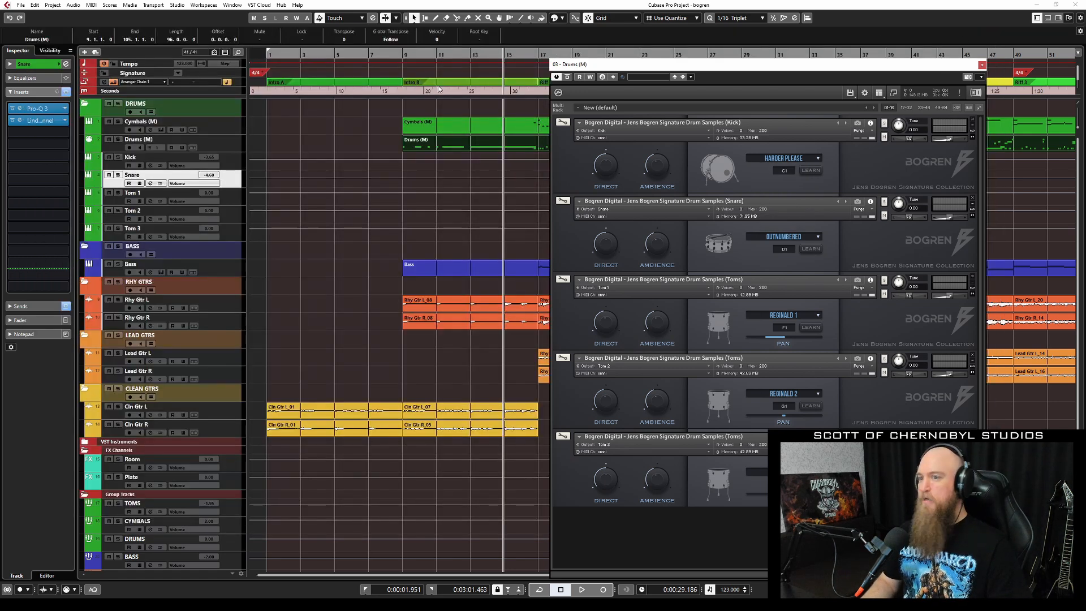
pyautogui.click(234, 144)
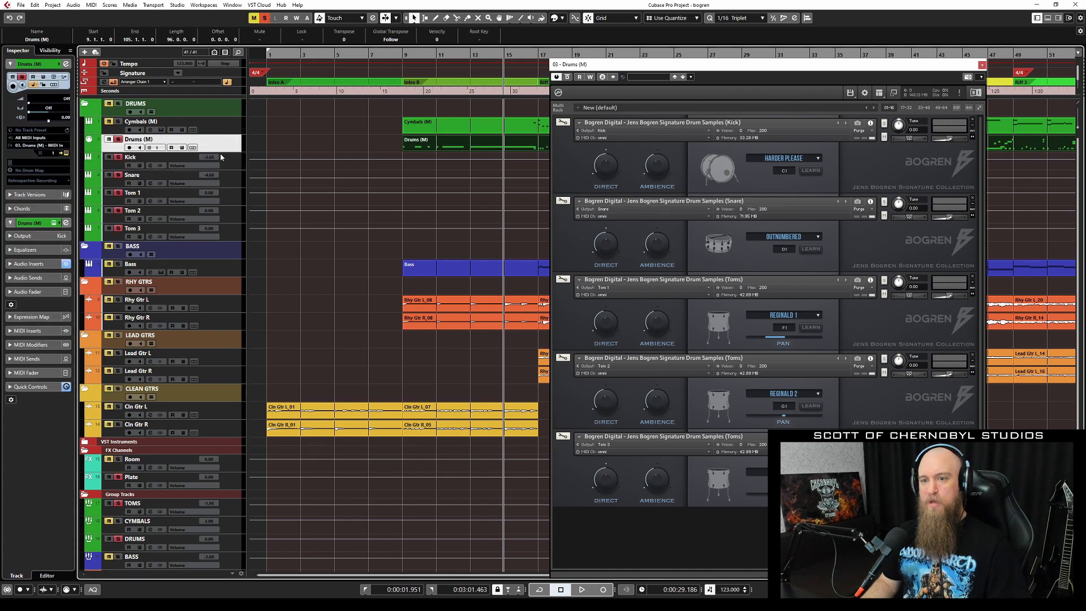
pyautogui.press('F3')
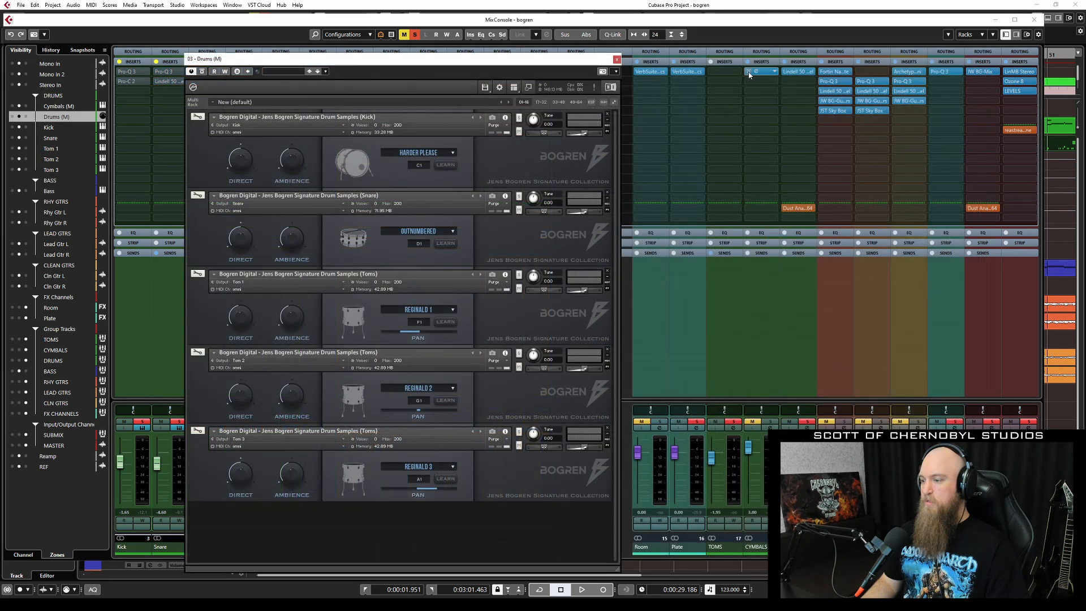
# Close the MixConsole, move the Kontakt drum panel upper left, stop playback and move the cursor later.
pyautogui.click(1035, 19)
pyautogui.moveTo(402, 71); pyautogui.dragTo(366, 89)
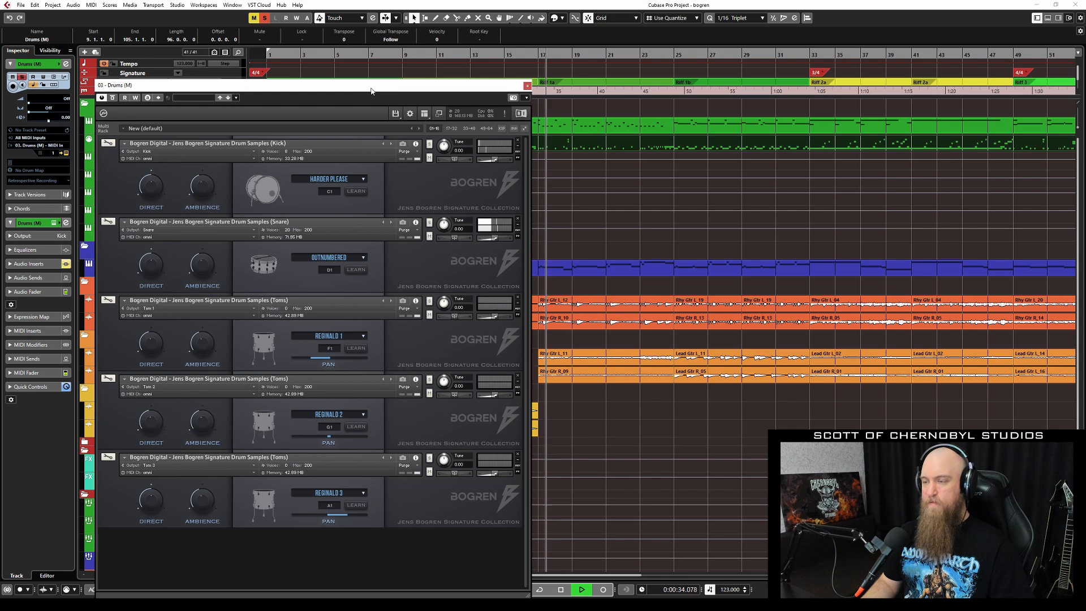
pyautogui.moveTo(417, 88); pyautogui.dragTo(432, 79)
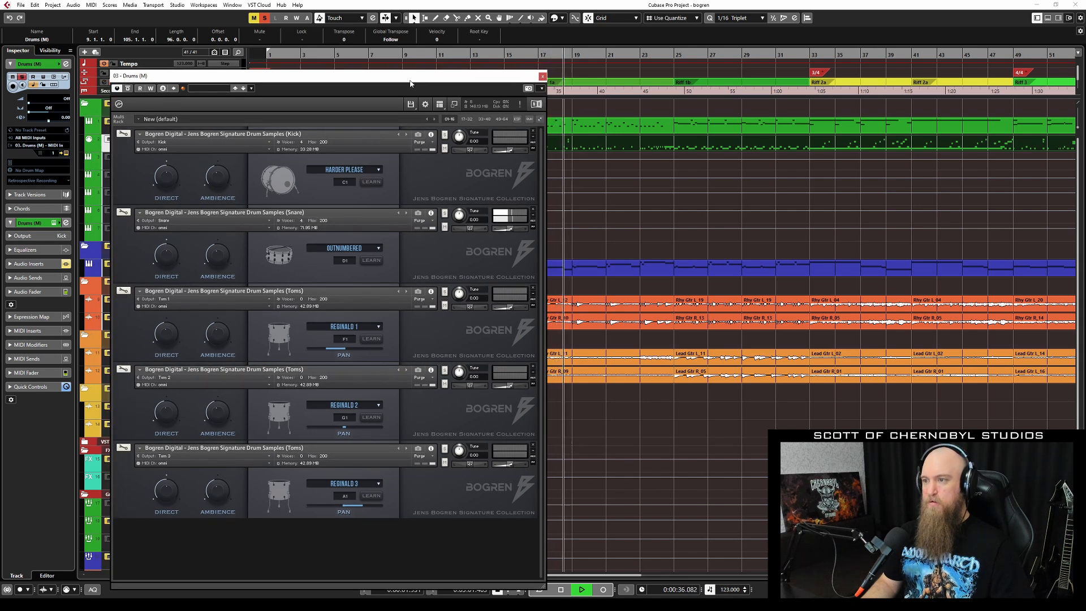
pyautogui.press('space')
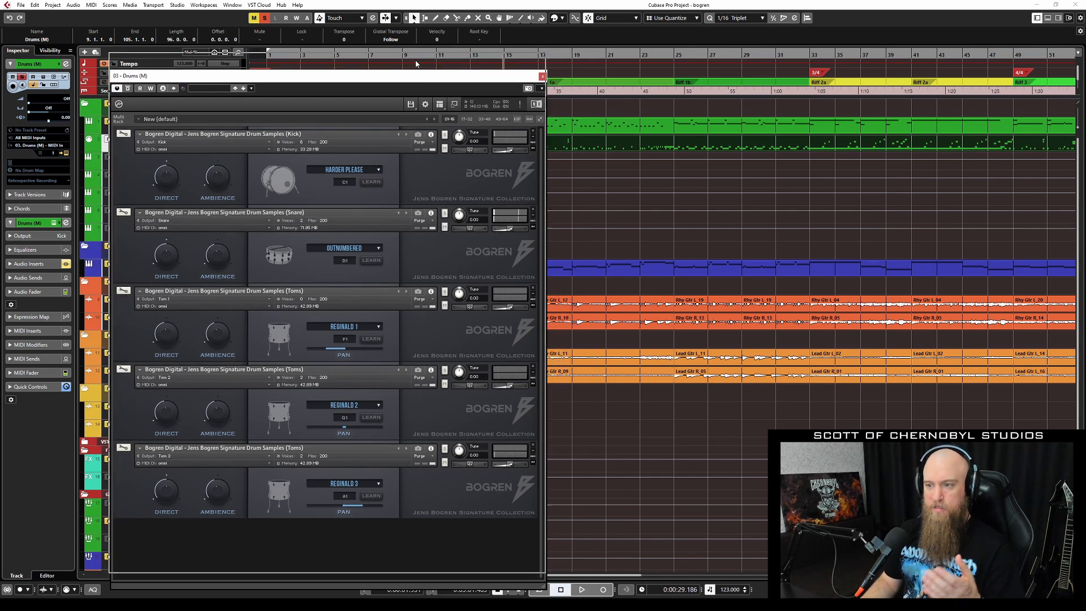
pyautogui.moveTo(416, 64); pyautogui.dragTo(416, 62)
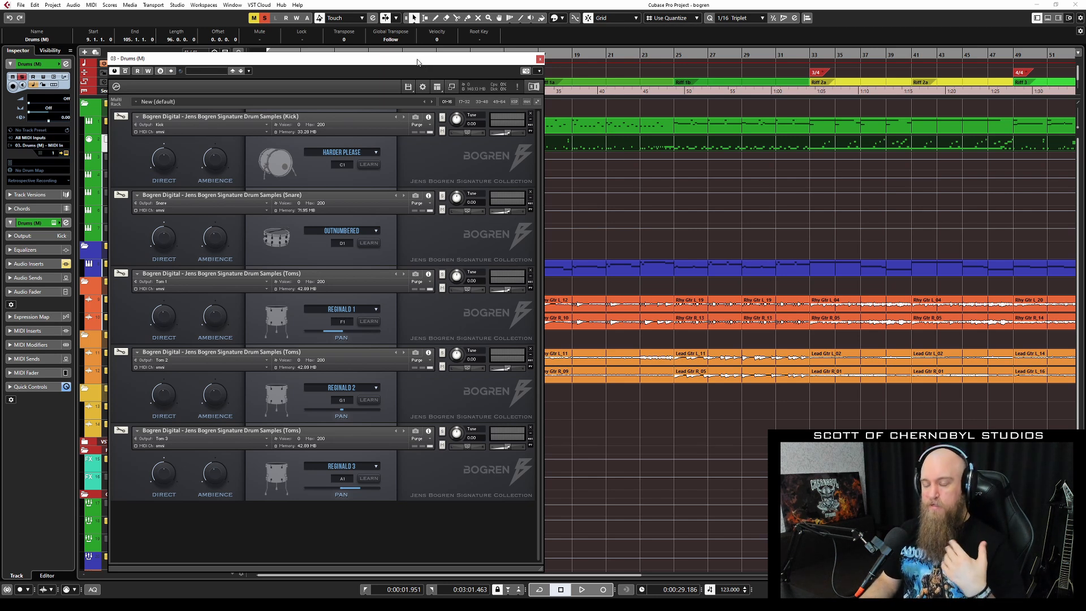
pyautogui.click(562, 55)
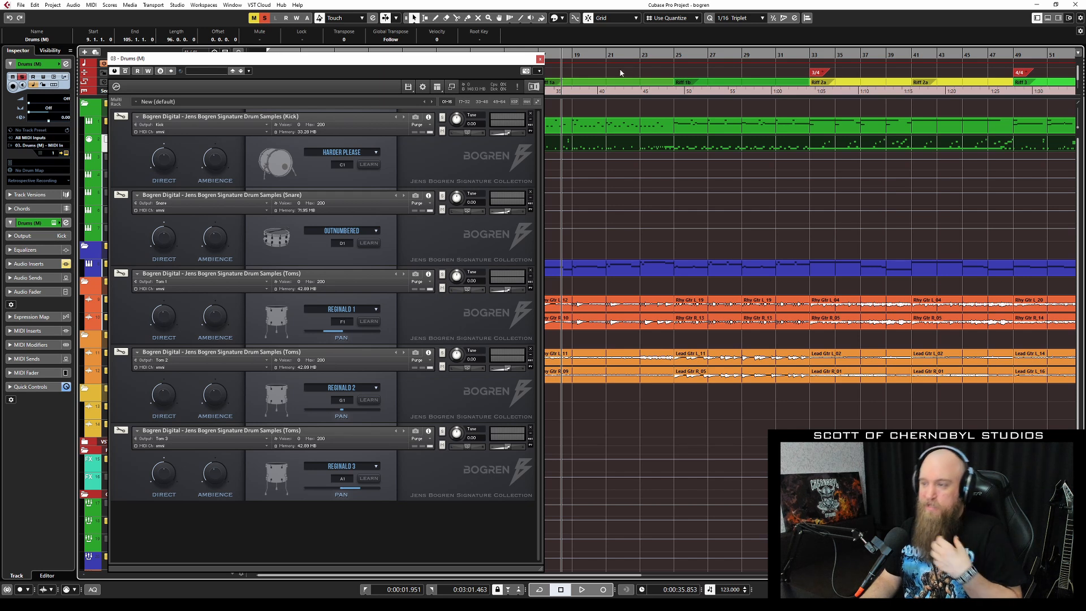
# Play from around bar 24 while auditioning kick presets SumoSub, Plumbus, Roundhouse and Ball Slap.
pyautogui.click(667, 61)
pyautogui.press('space')
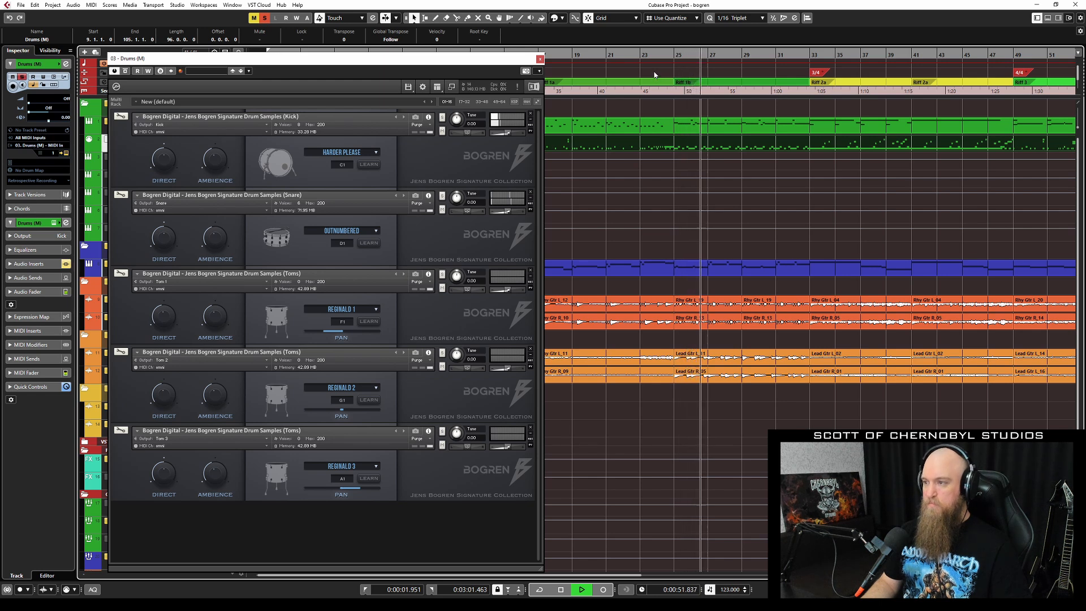
pyautogui.press('space')
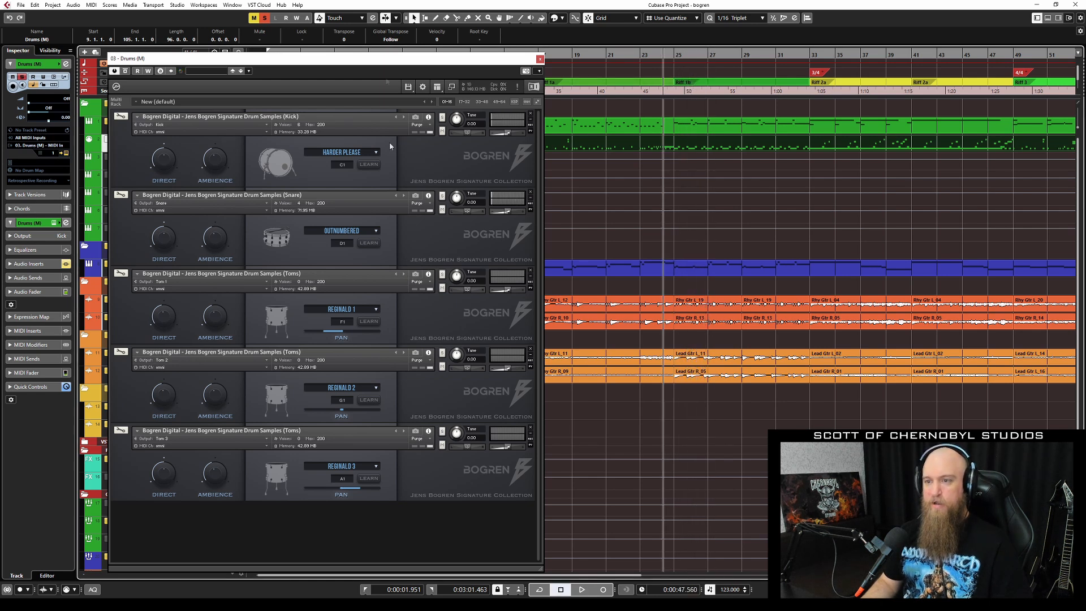
pyautogui.press('space')
pyautogui.click(377, 154)
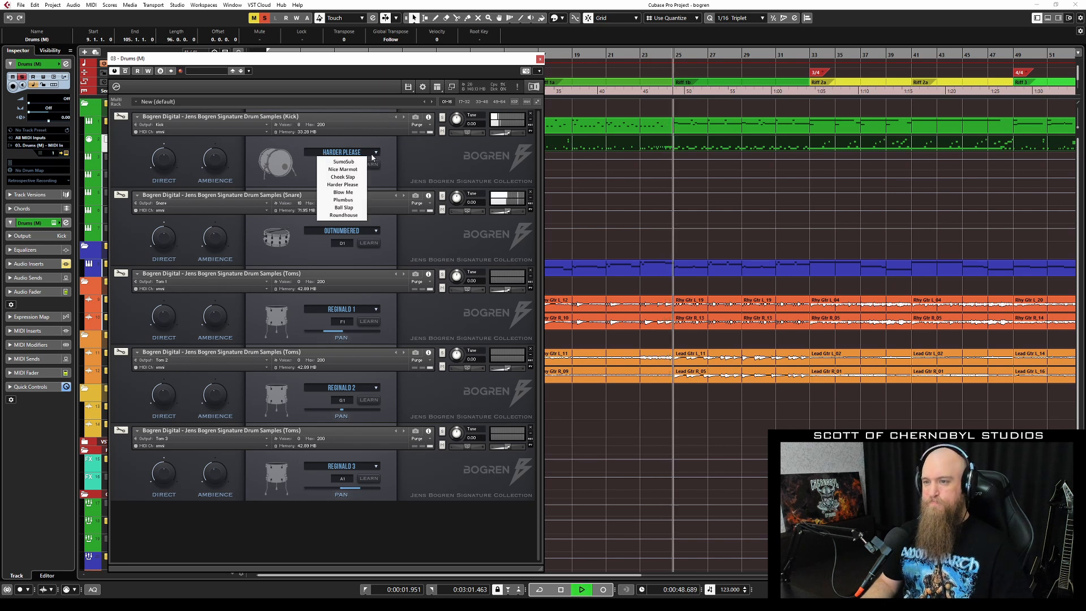
pyautogui.click(360, 162)
pyautogui.click(360, 153)
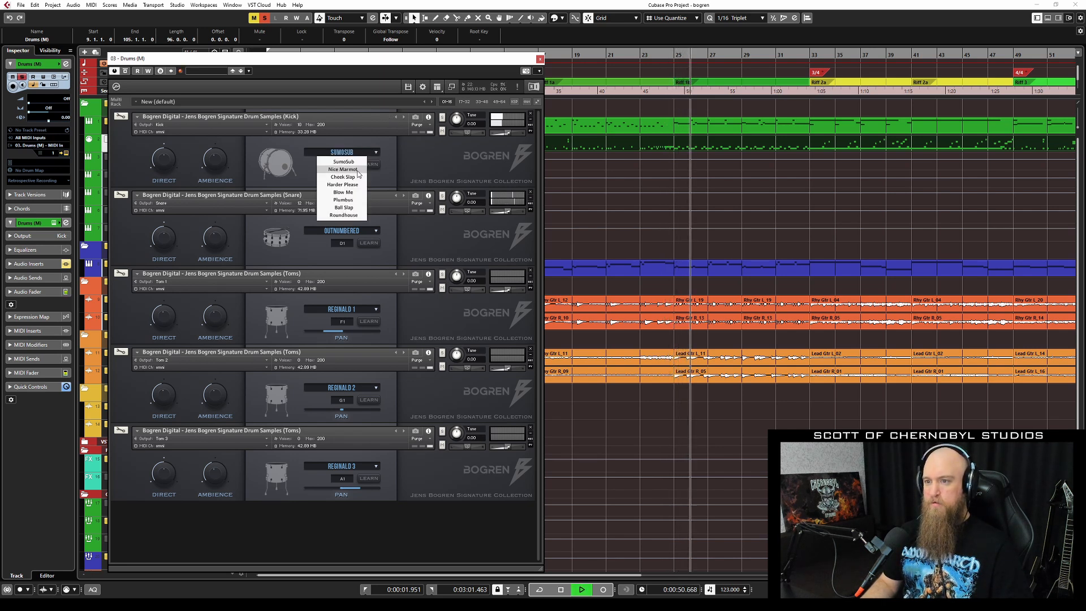
pyautogui.click(353, 199)
pyautogui.click(365, 153)
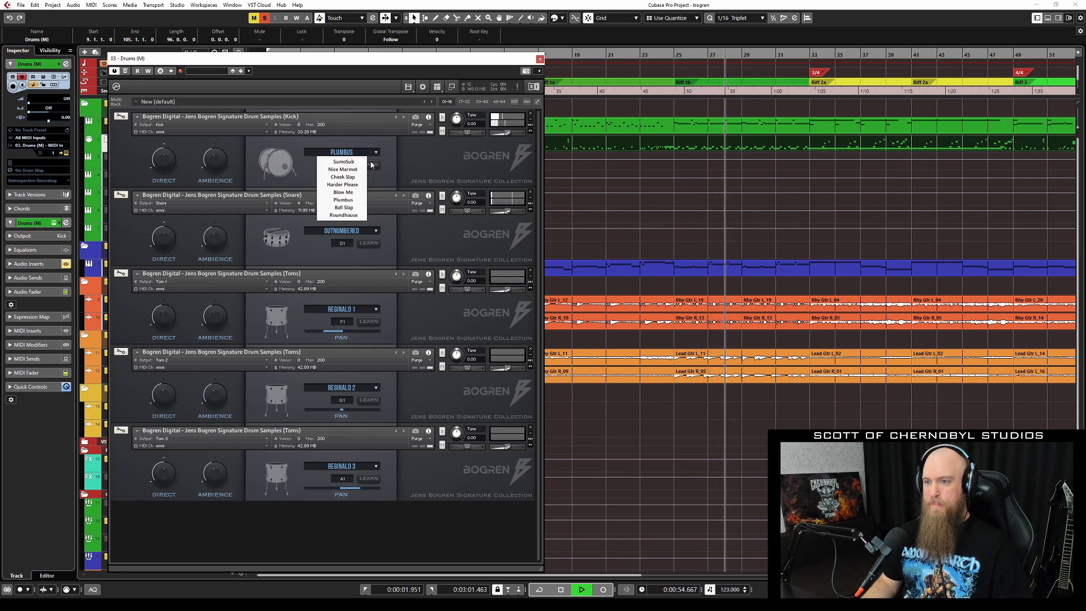
pyautogui.click(354, 215)
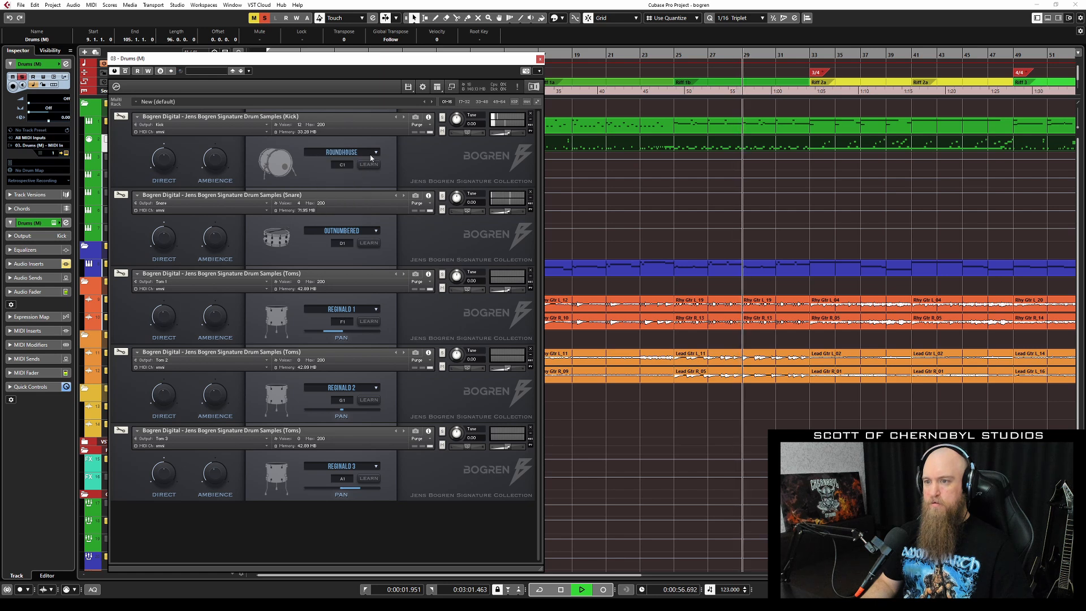
pyautogui.click(377, 153)
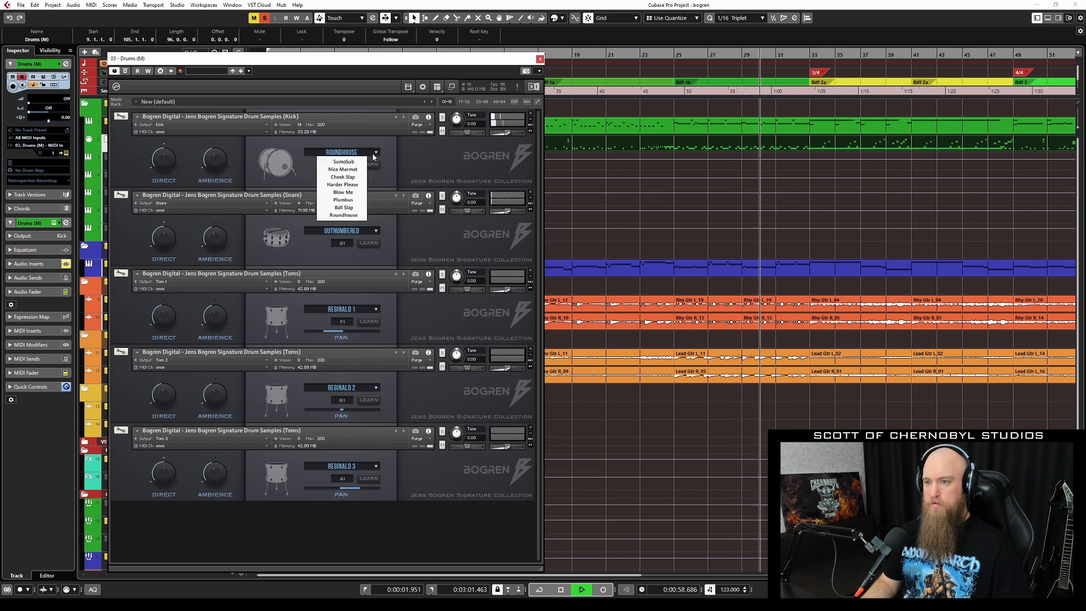
pyautogui.click(356, 207)
# Try the Blow Me and Cheek Slap kick presets, settle on Harder Please and stop playback.
pyautogui.click(377, 153)
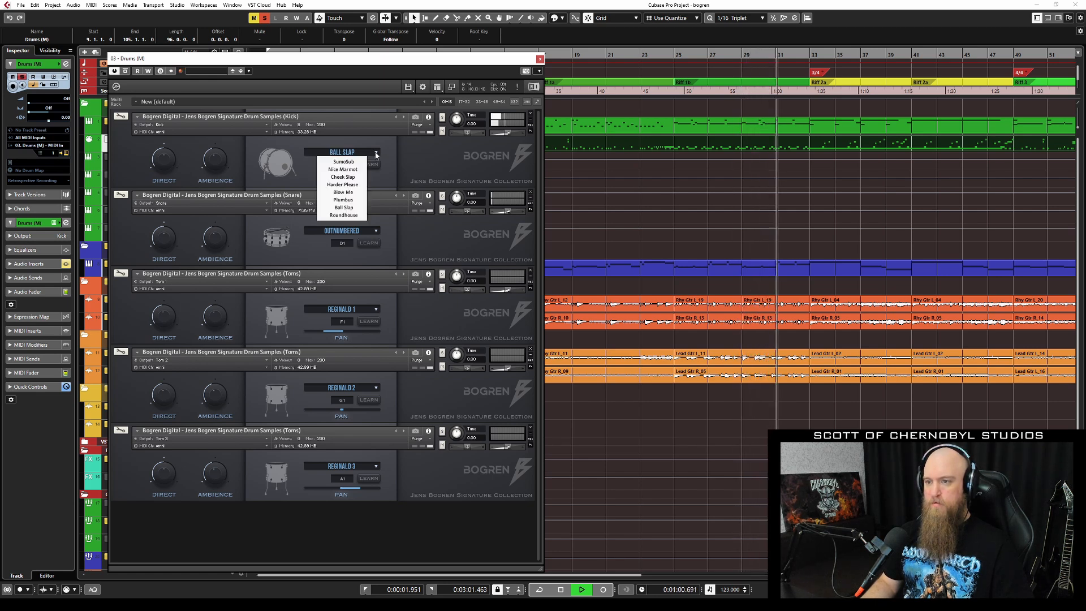
pyautogui.click(343, 193)
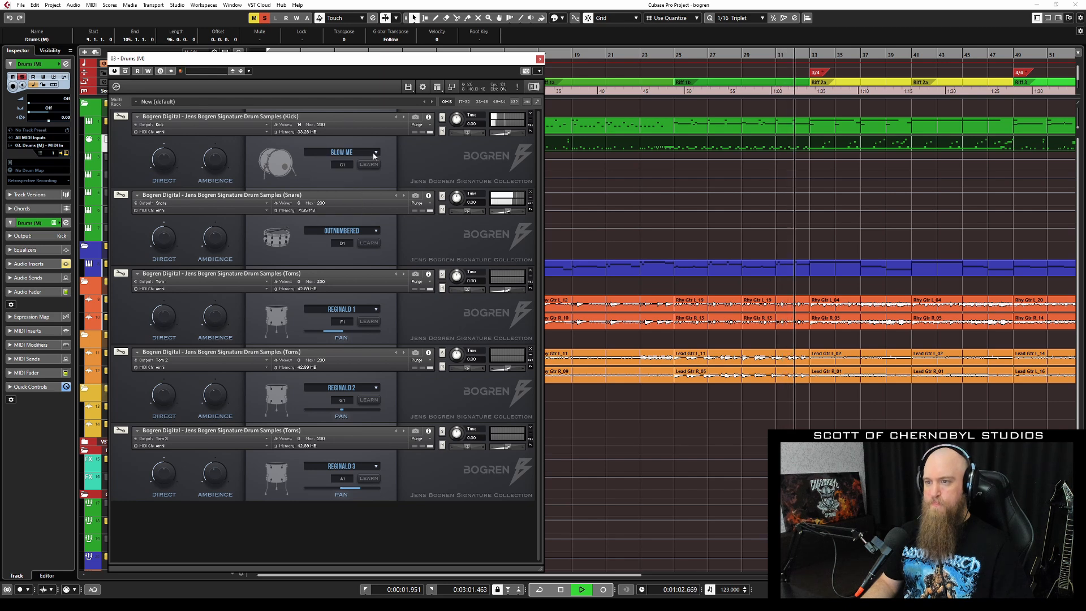
pyautogui.click(376, 154)
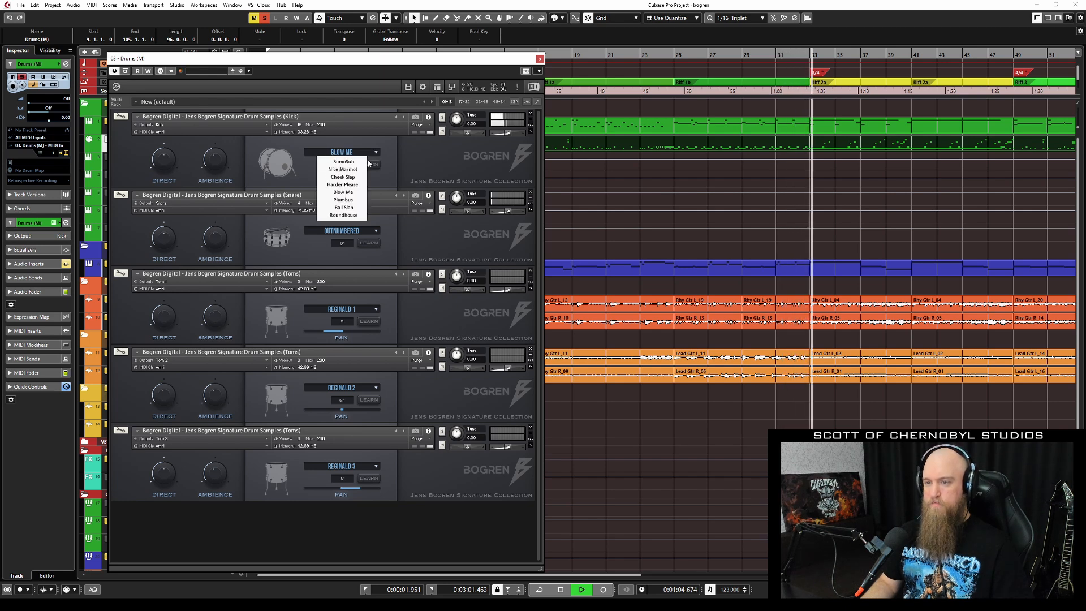
pyautogui.click(357, 177)
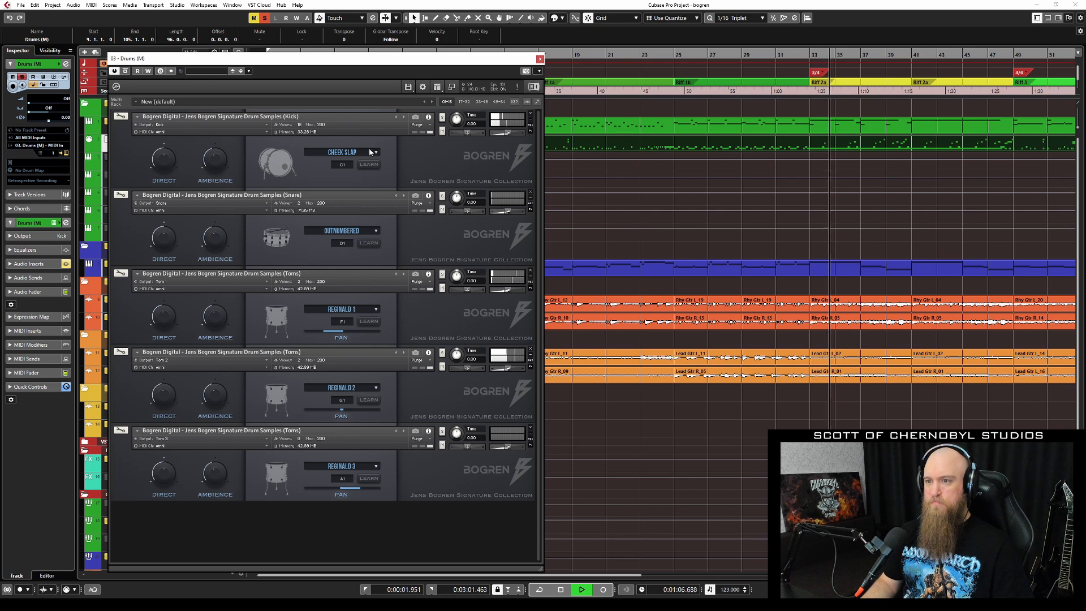
pyautogui.click(374, 154)
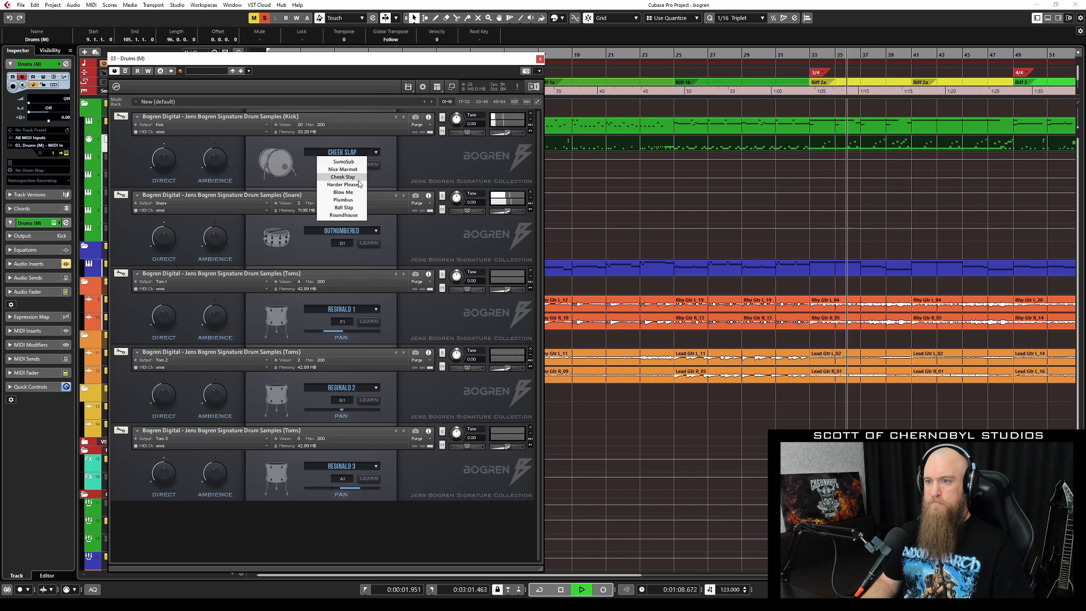
pyautogui.click(359, 185)
pyautogui.press('space')
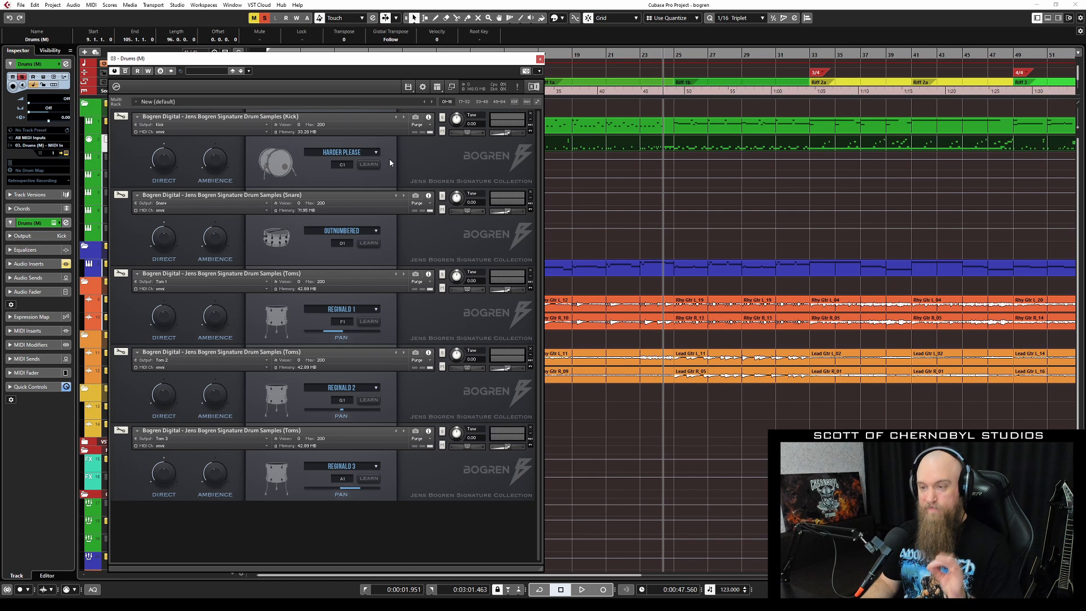
pyautogui.click(377, 152)
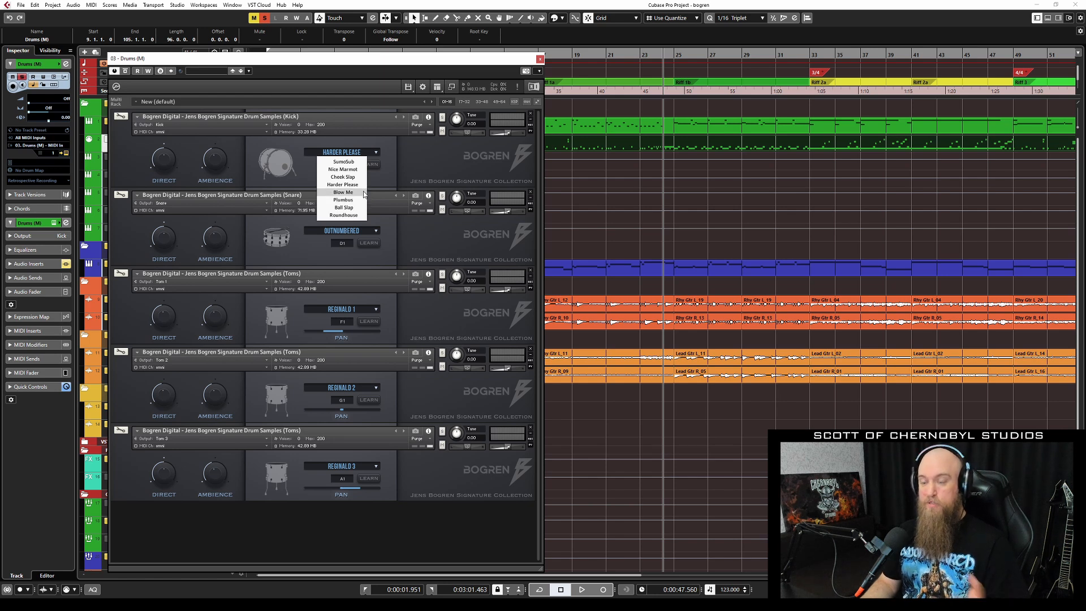
# Keep the kick on Harder Please and start playback from bar 57.
pyautogui.click(395, 250)
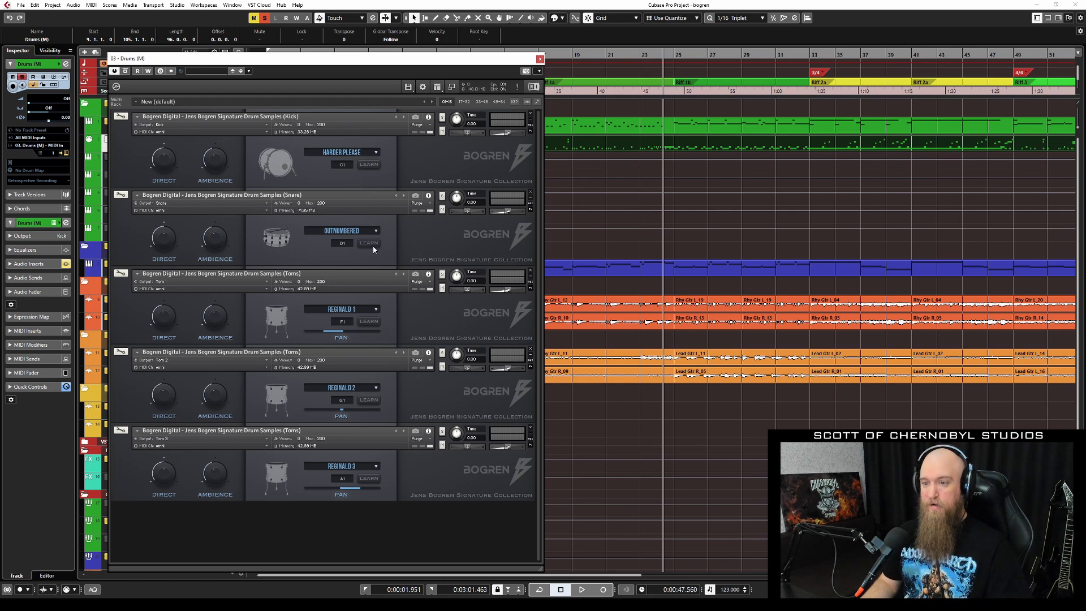
pyautogui.hscroll(10, 642, 121)
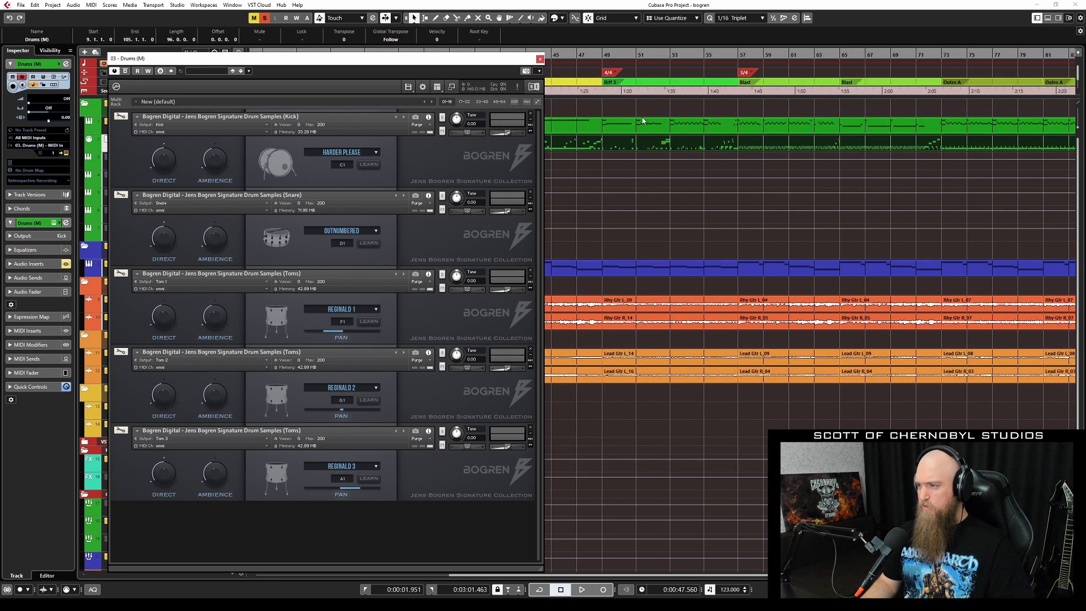
pyautogui.hscroll(-2, 642, 121)
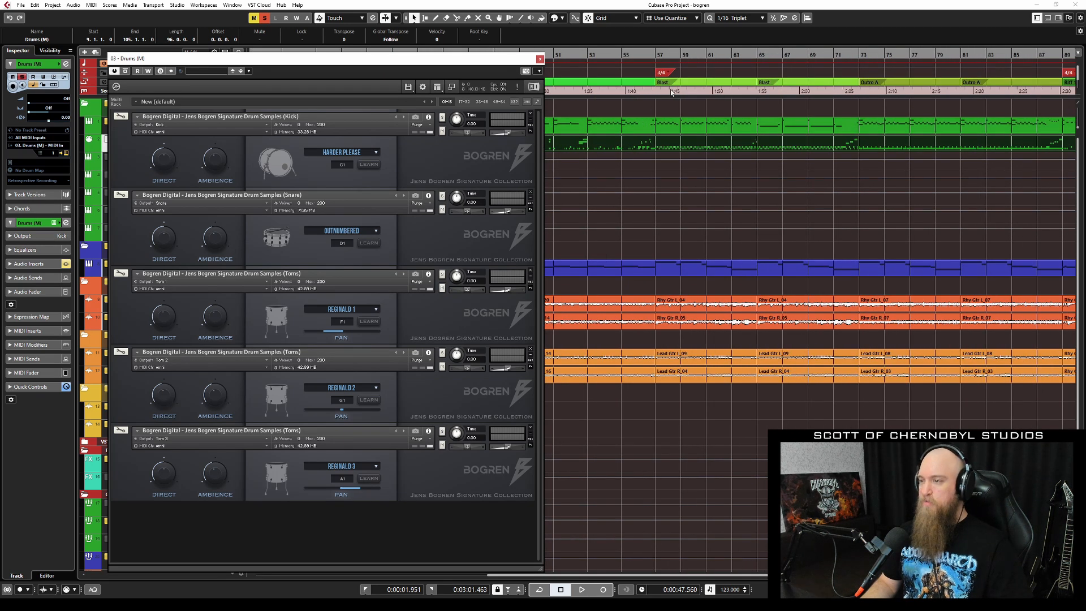
pyautogui.click(655, 55)
pyautogui.press('space')
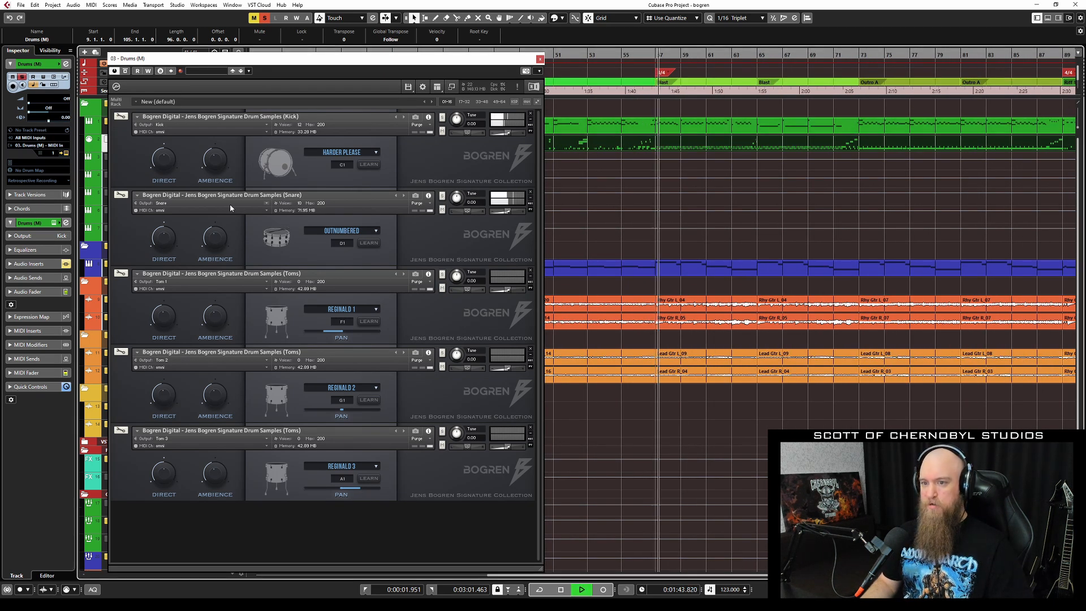
# Audition snare presets Wanker, Chungy, Death Wish, Pick-Ollon and Ring Job, then stop.
pyautogui.click(367, 231)
pyautogui.click(369, 232)
pyautogui.click(368, 232)
pyautogui.click(357, 247)
pyautogui.click(367, 233)
pyautogui.click(363, 238)
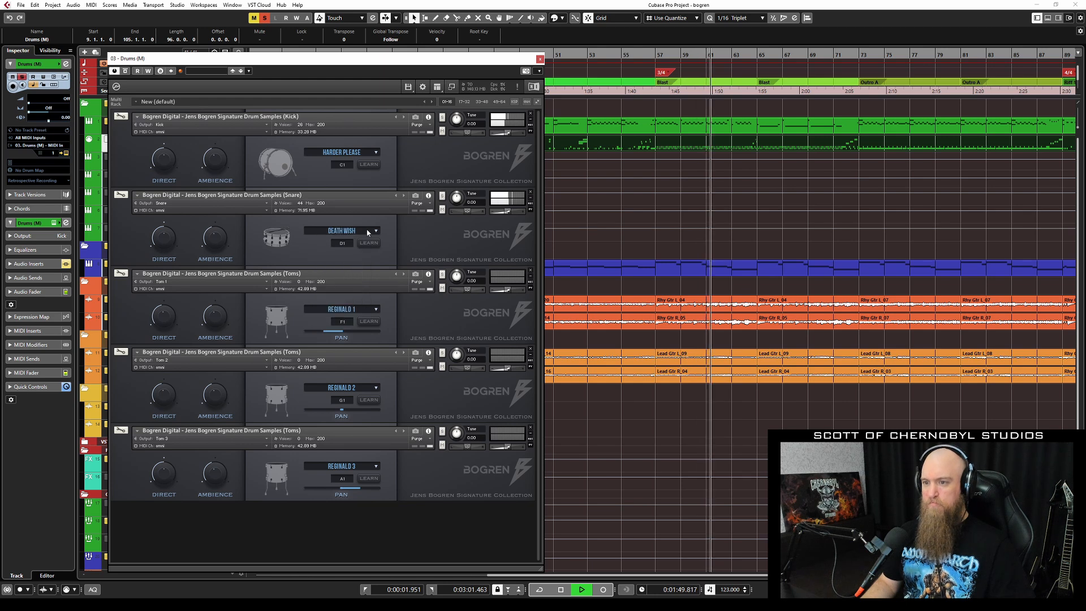
pyautogui.click(368, 229)
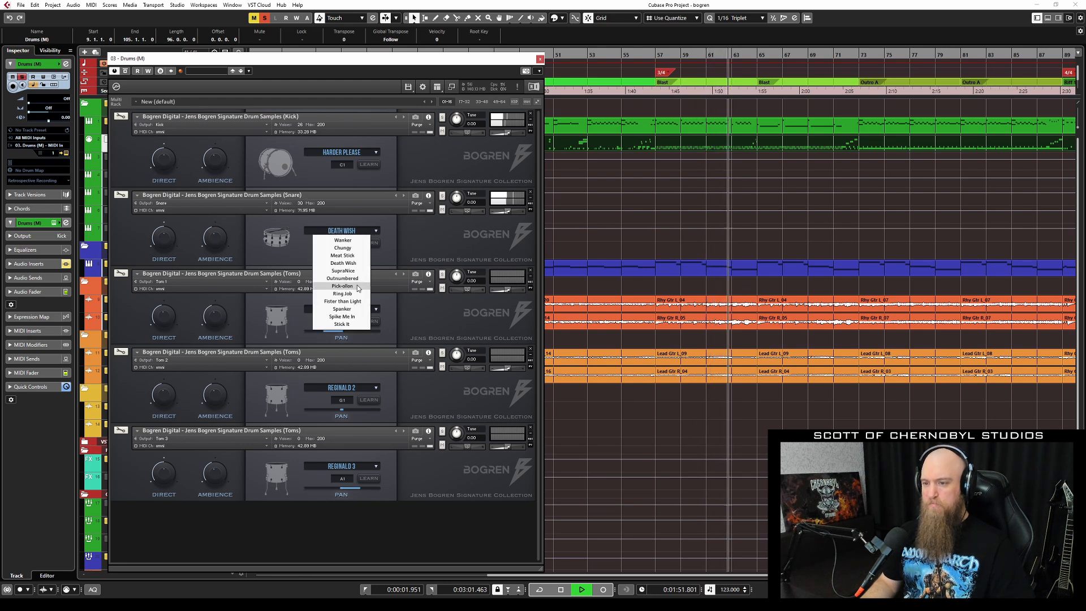
pyautogui.click(359, 248)
pyautogui.click(367, 230)
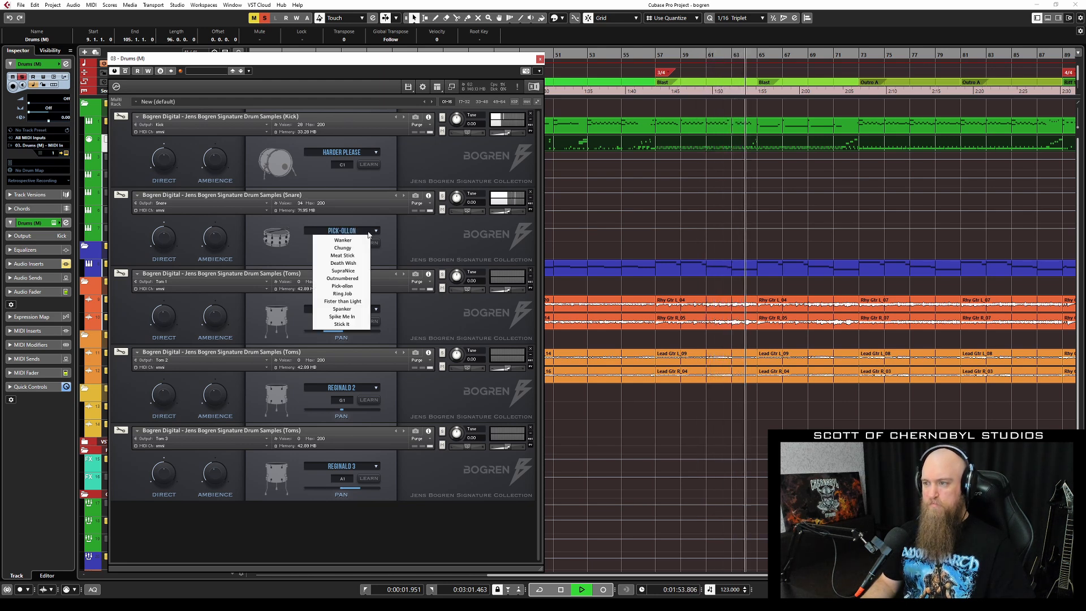
pyautogui.click(360, 293)
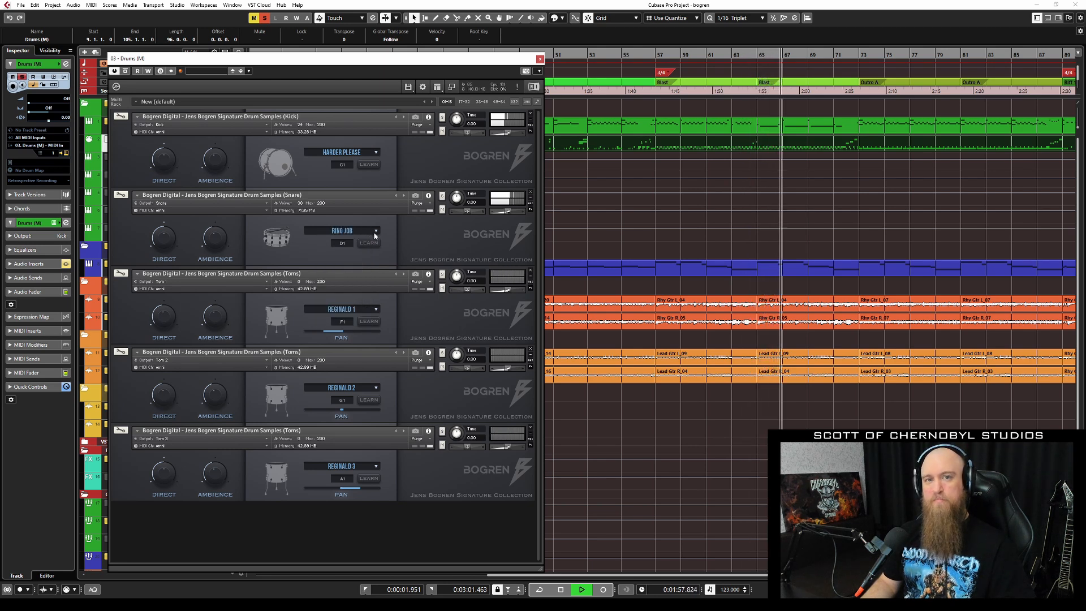
pyautogui.press('space')
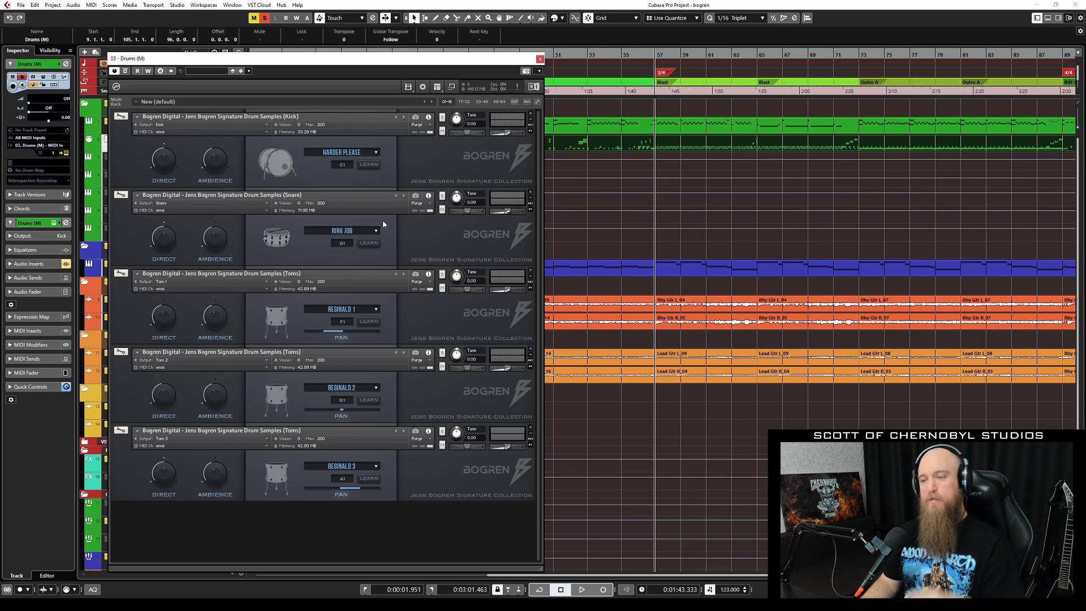
# Audition from bar 73 and return the snare to the Outnumbered preset.
pyautogui.click(587, 55)
pyautogui.click(860, 58)
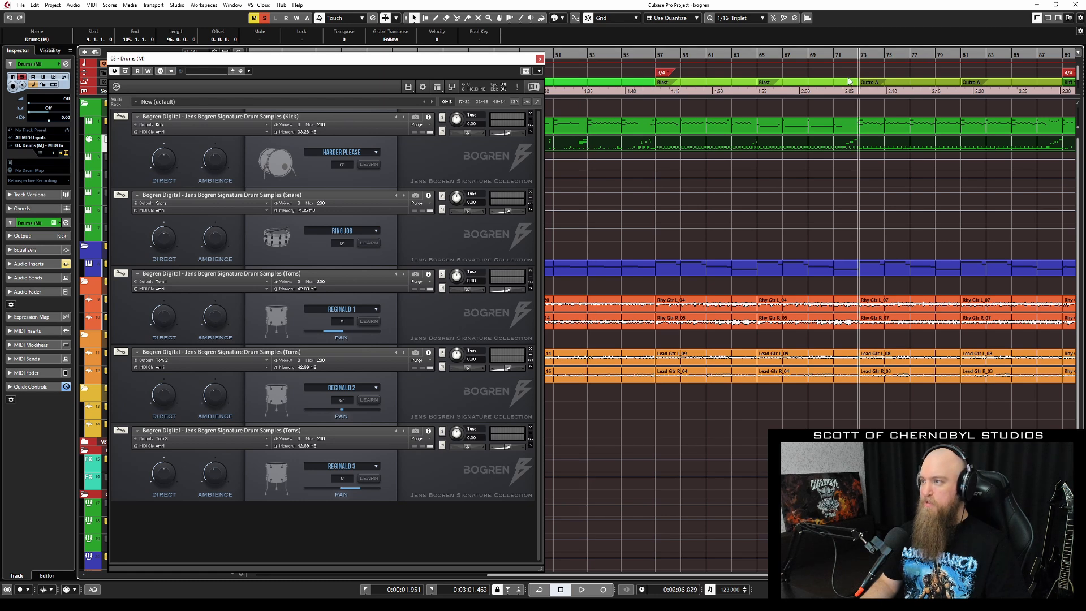
pyautogui.press('space')
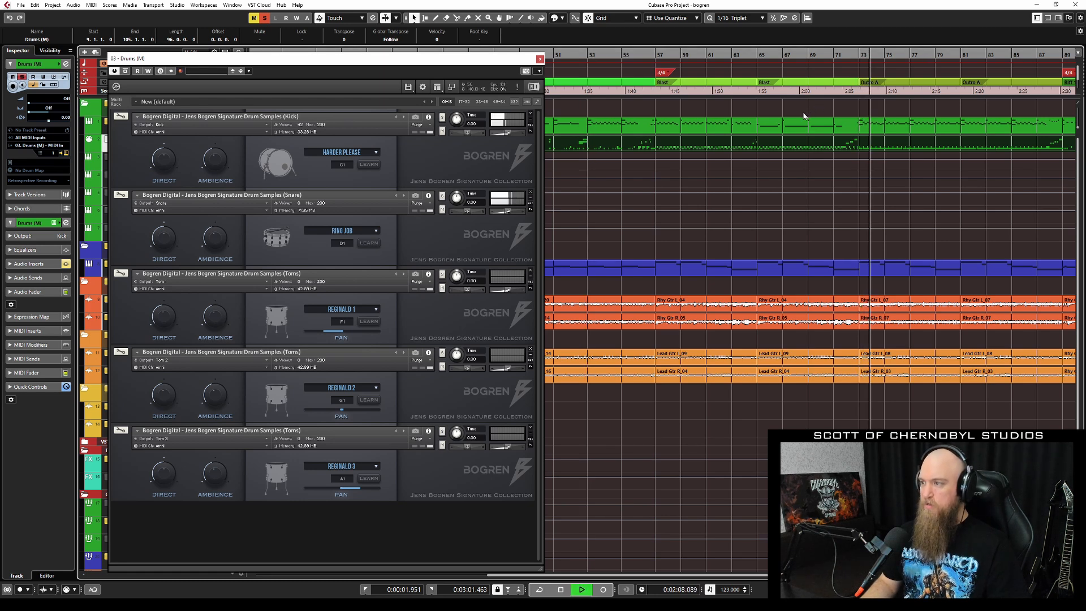
pyautogui.press('space')
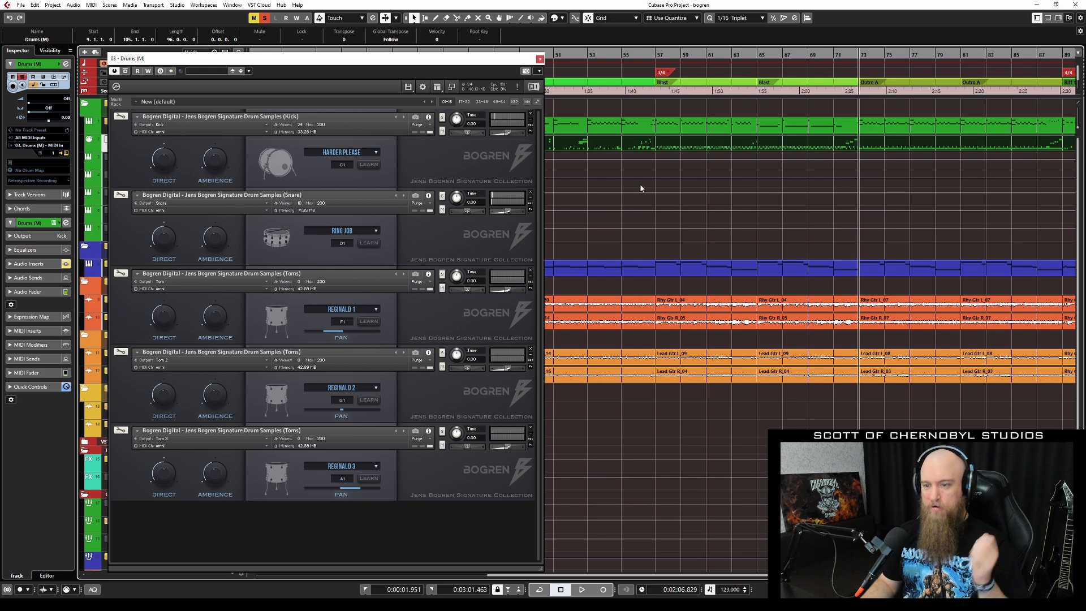
pyautogui.click(376, 231)
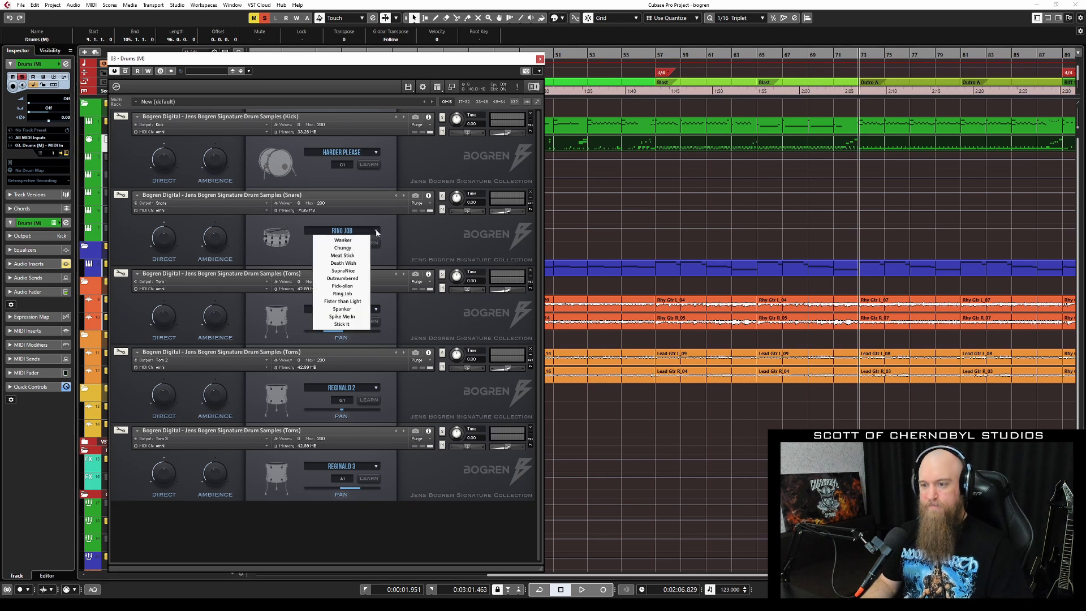
pyautogui.click(343, 278)
pyautogui.press('space')
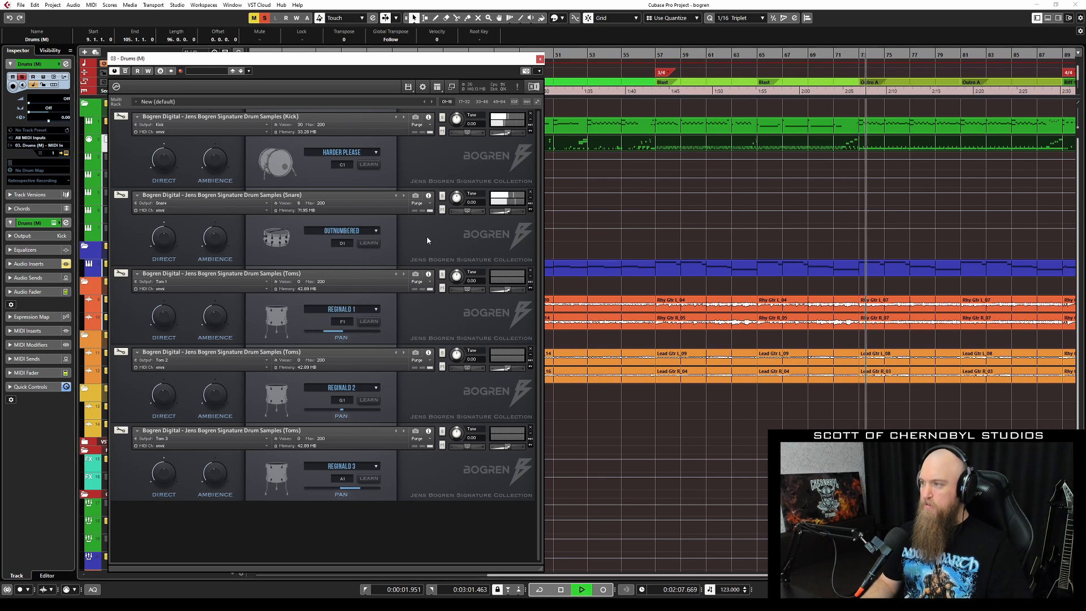
pyautogui.press('space')
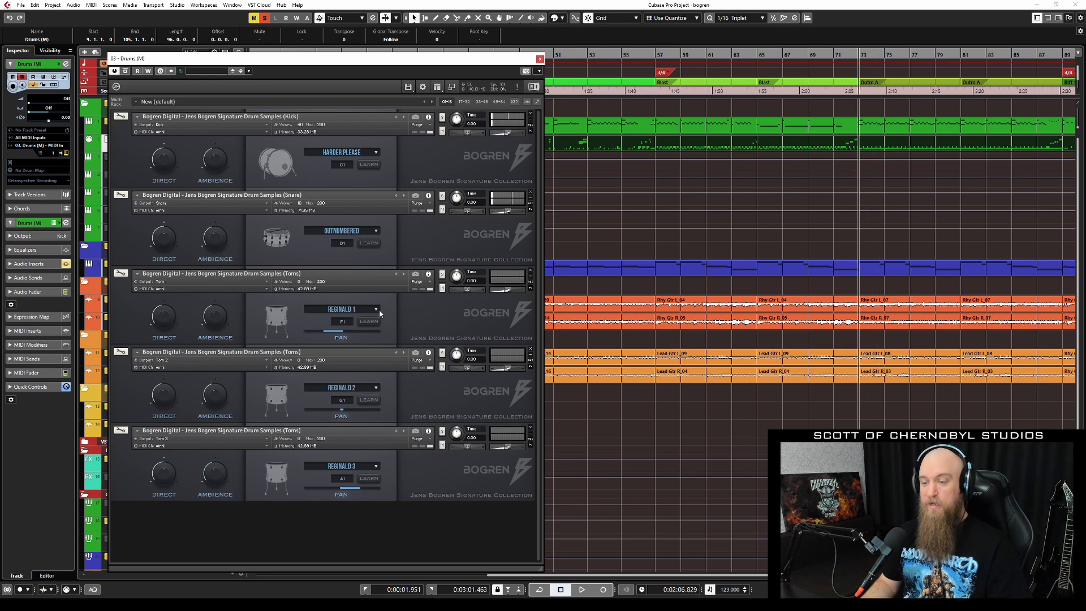
pyautogui.click(376, 310)
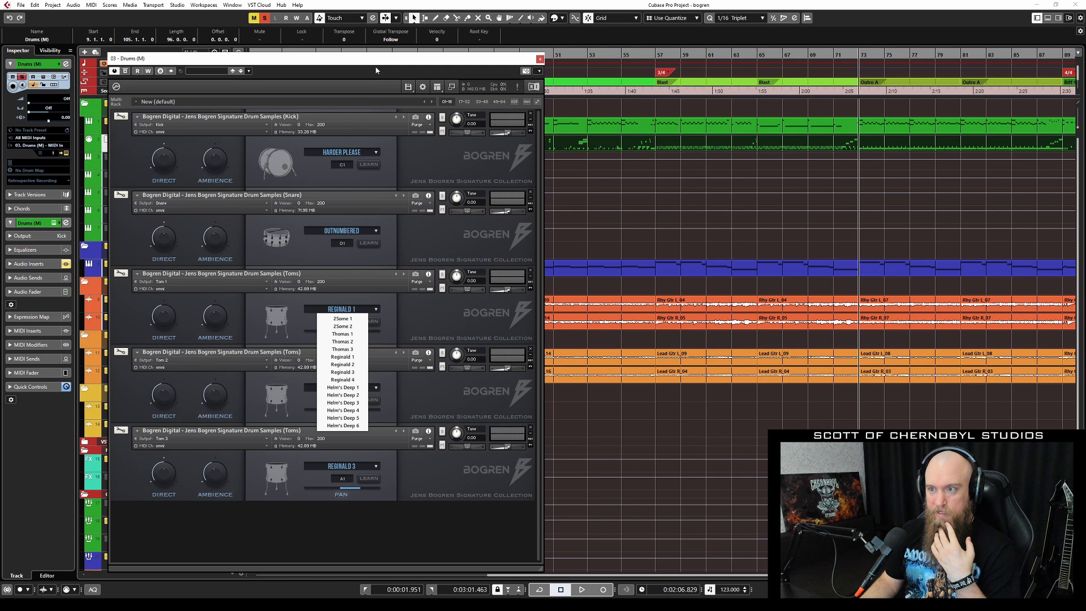
pyautogui.click(408, 88)
pyautogui.click(437, 87)
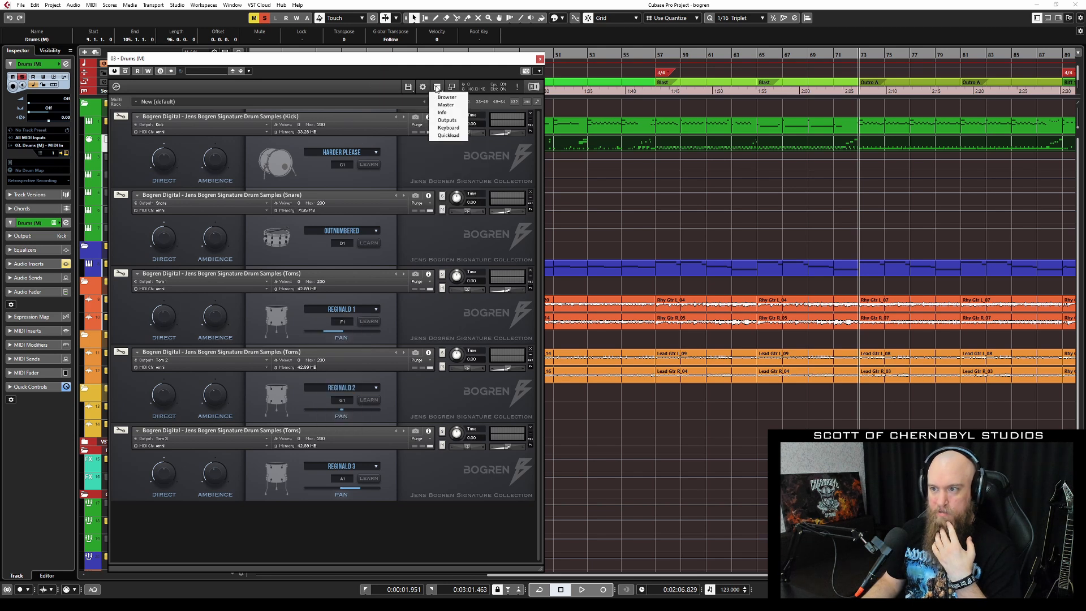
pyautogui.click(455, 130)
pyautogui.moveTo(421, 58); pyautogui.dragTo(517, 20)
pyautogui.click(225, 240)
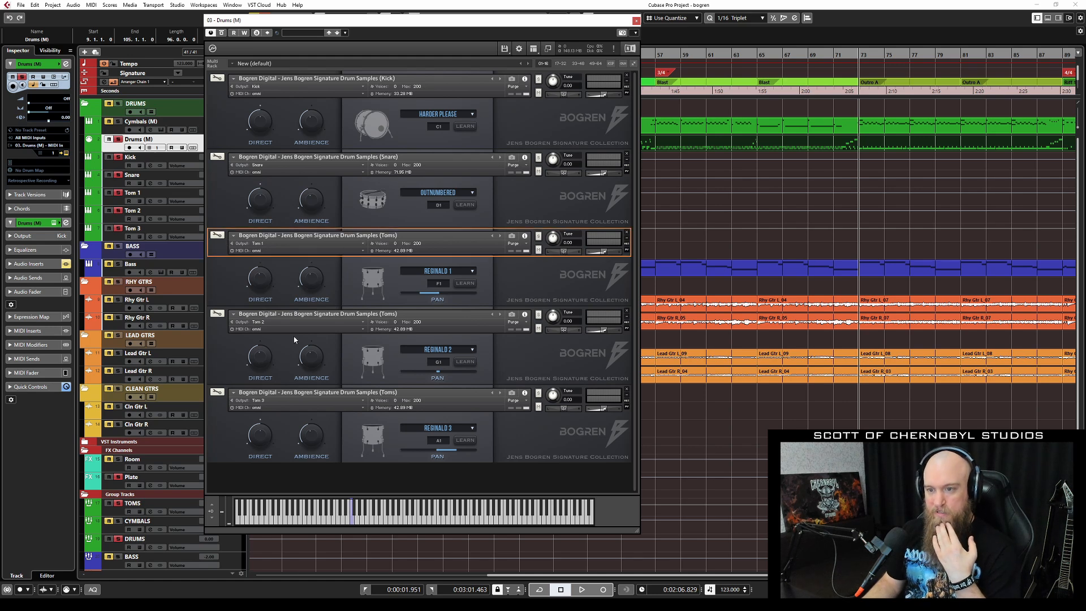
pyautogui.click(350, 523)
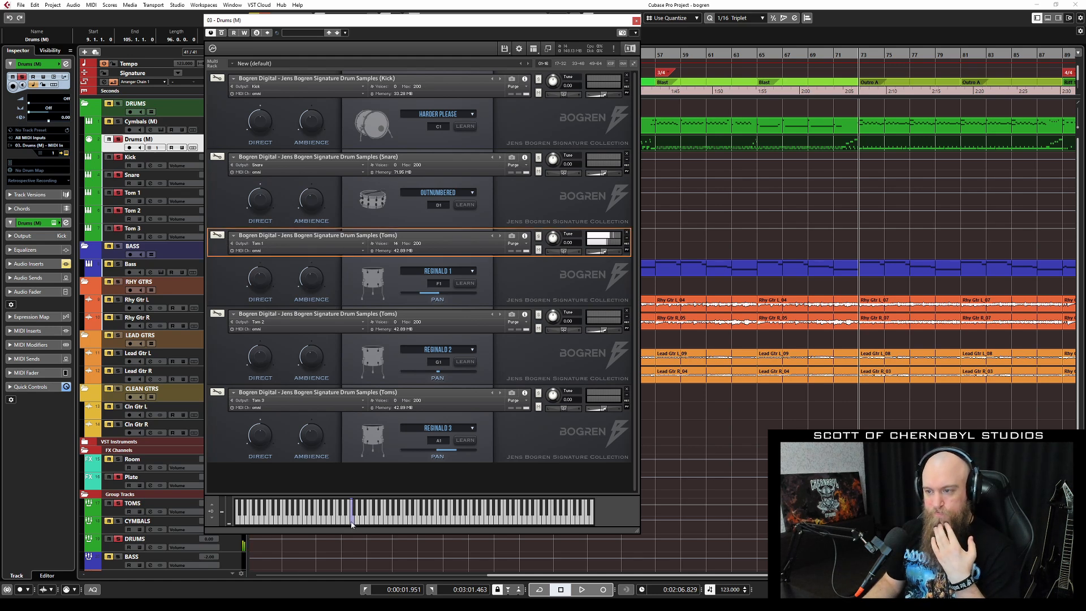
pyautogui.click(466, 273)
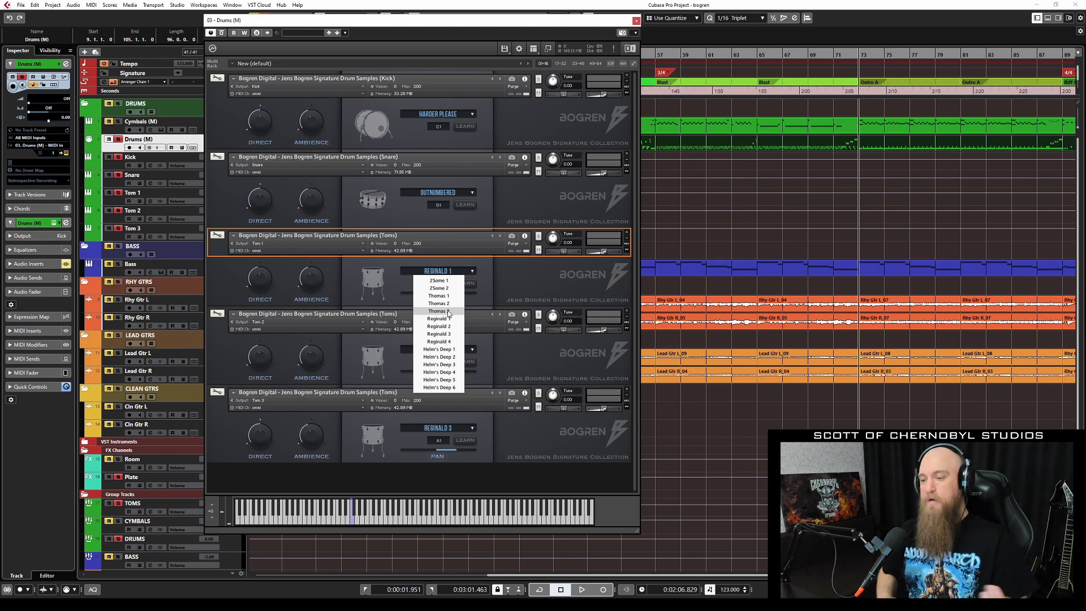
pyautogui.click(452, 351)
pyautogui.click(352, 522)
pyautogui.click(351, 521)
pyautogui.click(452, 273)
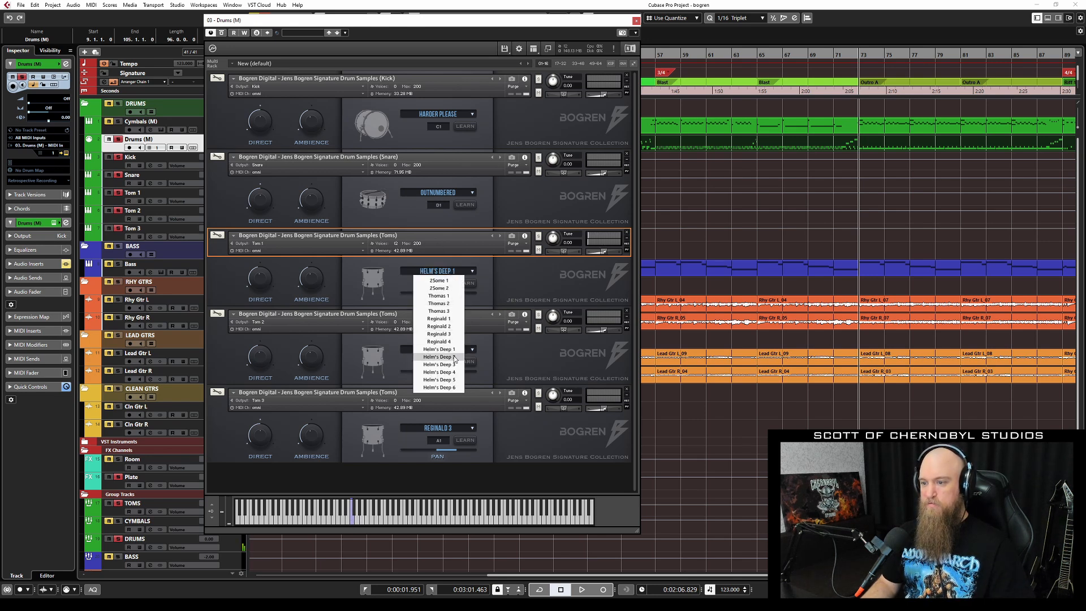
pyautogui.click(447, 357)
pyautogui.click(353, 521)
pyautogui.click(353, 521)
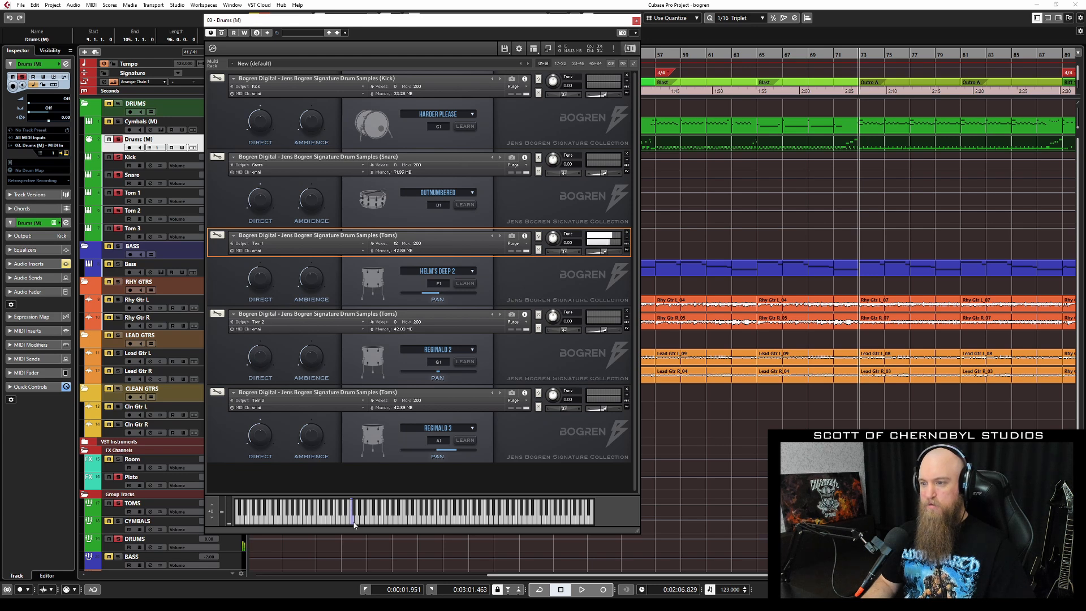
pyautogui.click(466, 271)
pyautogui.click(439, 365)
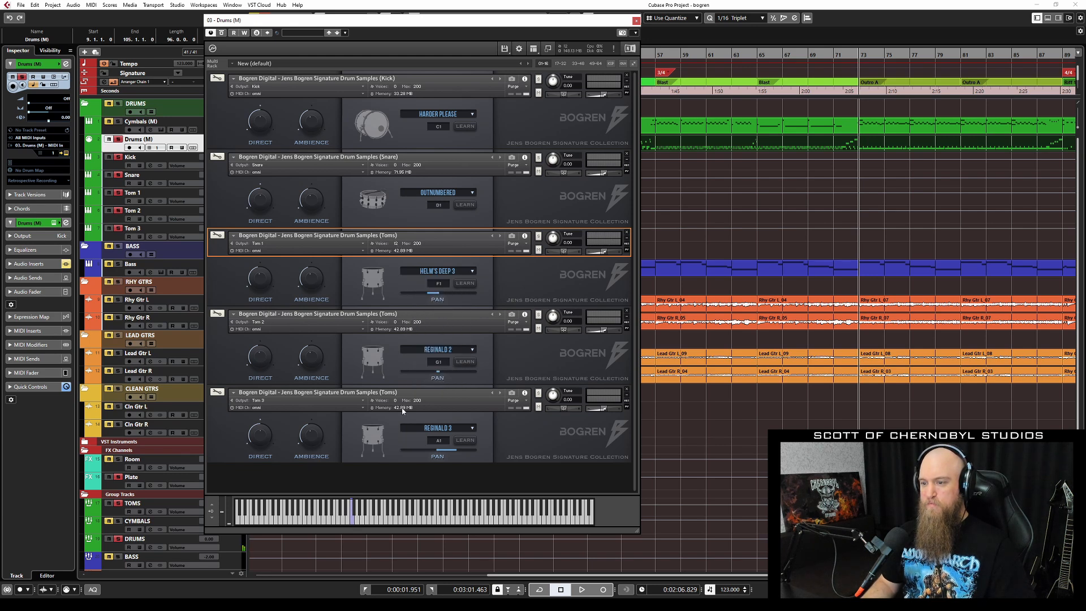
pyautogui.click(352, 521)
pyautogui.click(352, 521)
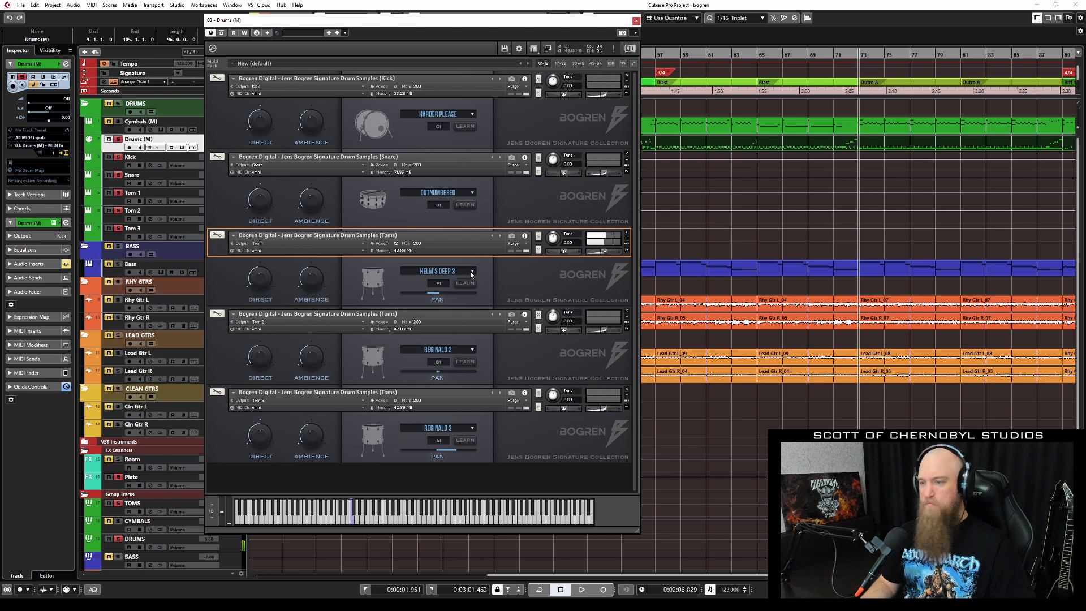
pyautogui.click(447, 271)
pyautogui.click(453, 372)
pyautogui.click(352, 522)
pyautogui.click(473, 271)
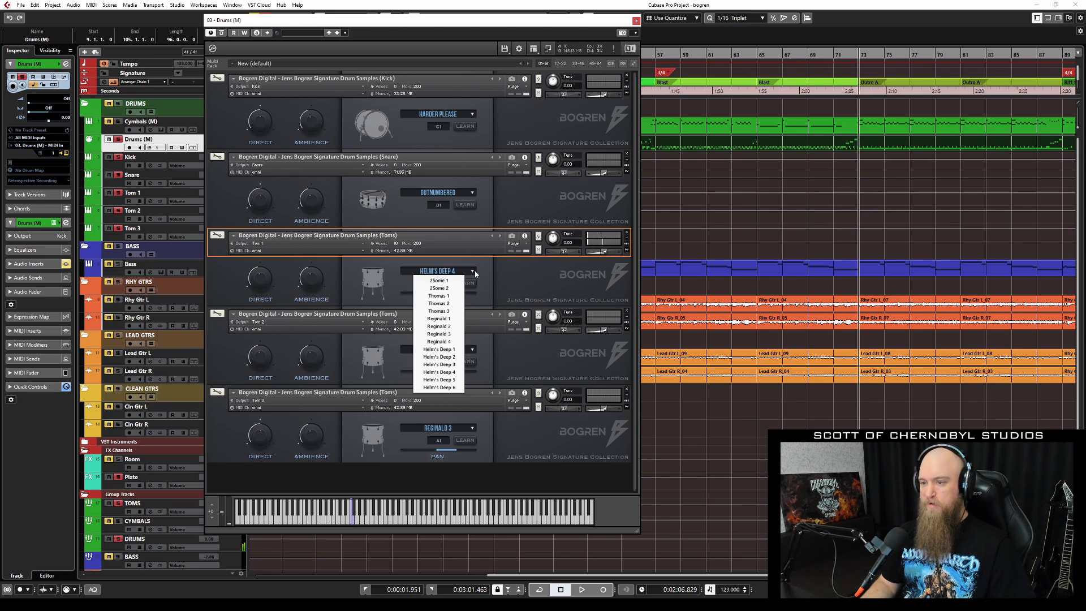
pyautogui.click(439, 318)
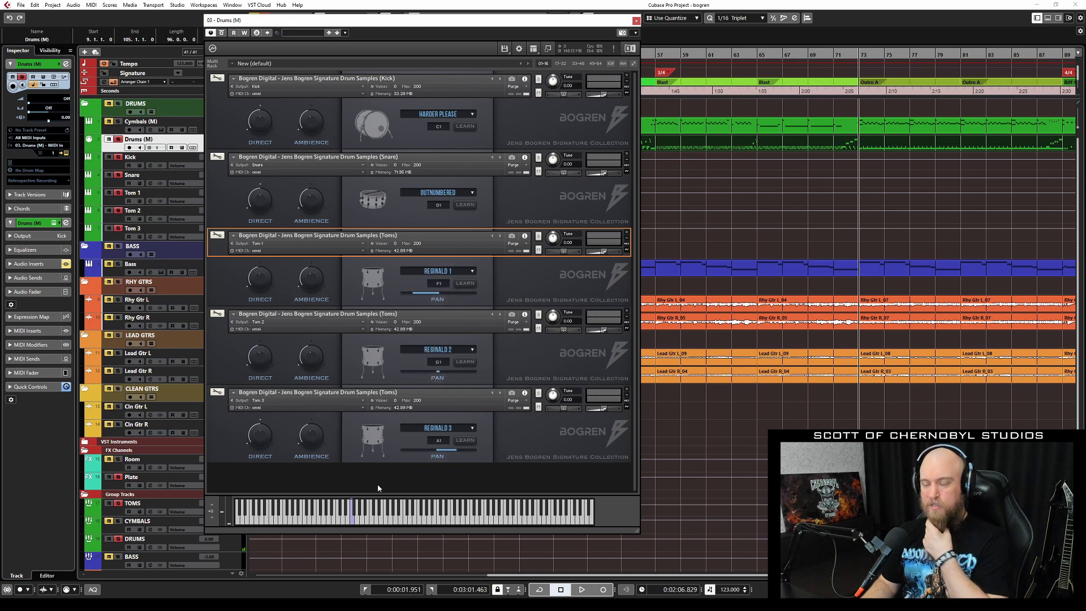
pyautogui.click(351, 521)
pyautogui.click(351, 521)
pyautogui.click(351, 521)
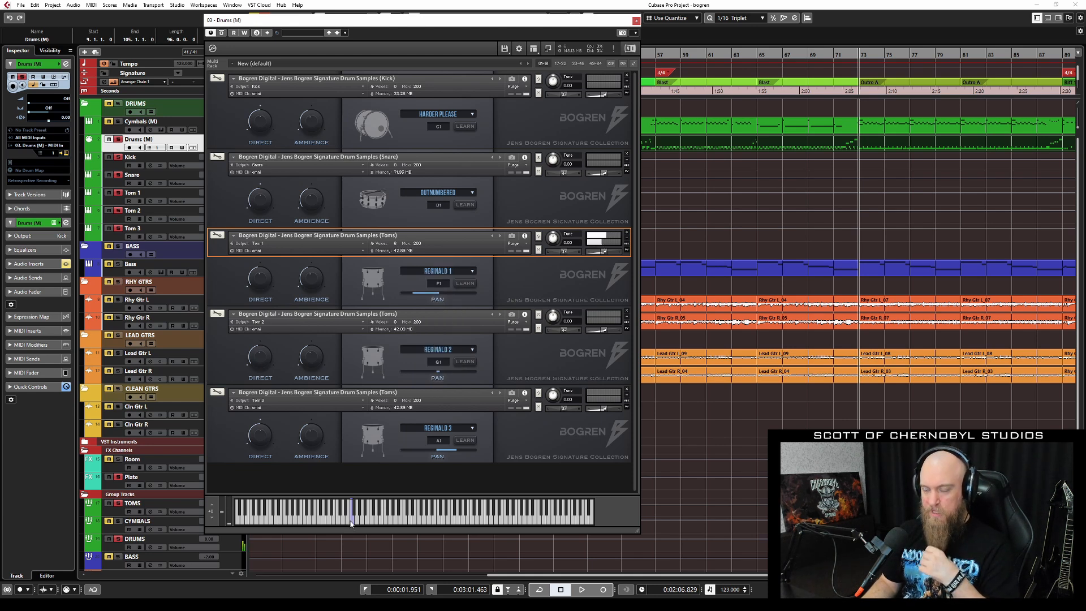
# Turn Tom 1's DIRECT knob down slightly from full and move the drum rack window right.
pyautogui.moveTo(417, 301)
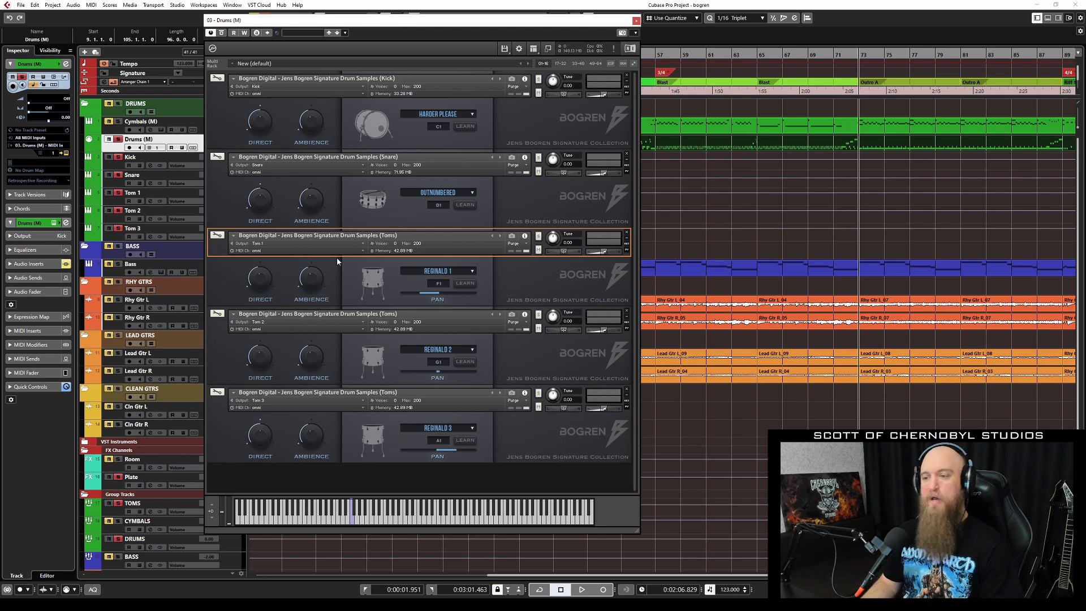
pyautogui.click(264, 283)
pyautogui.click(263, 284)
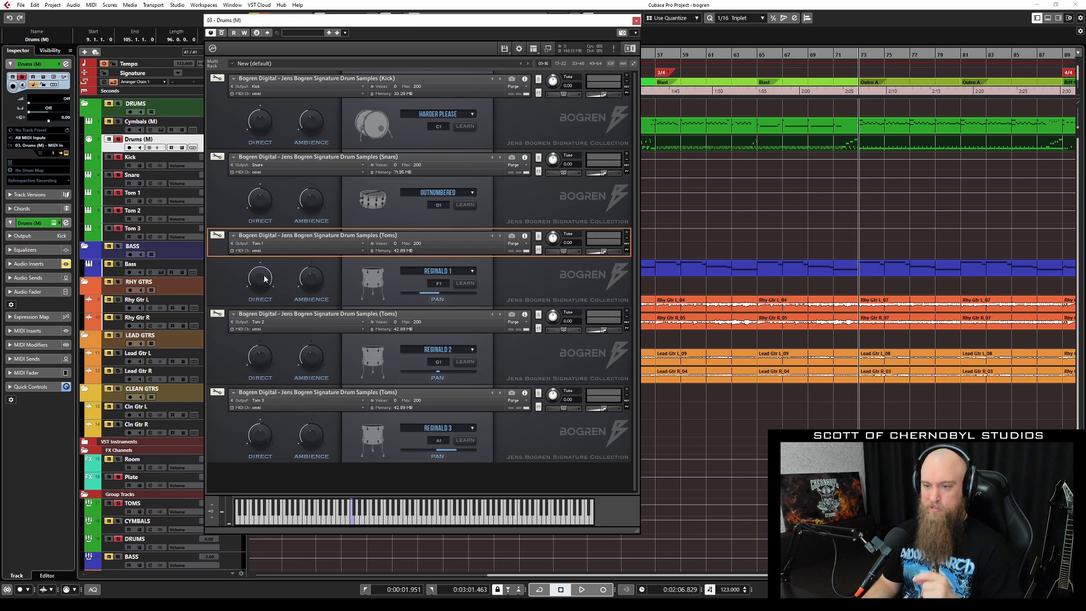
pyautogui.moveTo(265, 278); pyautogui.dragTo(265, 299)
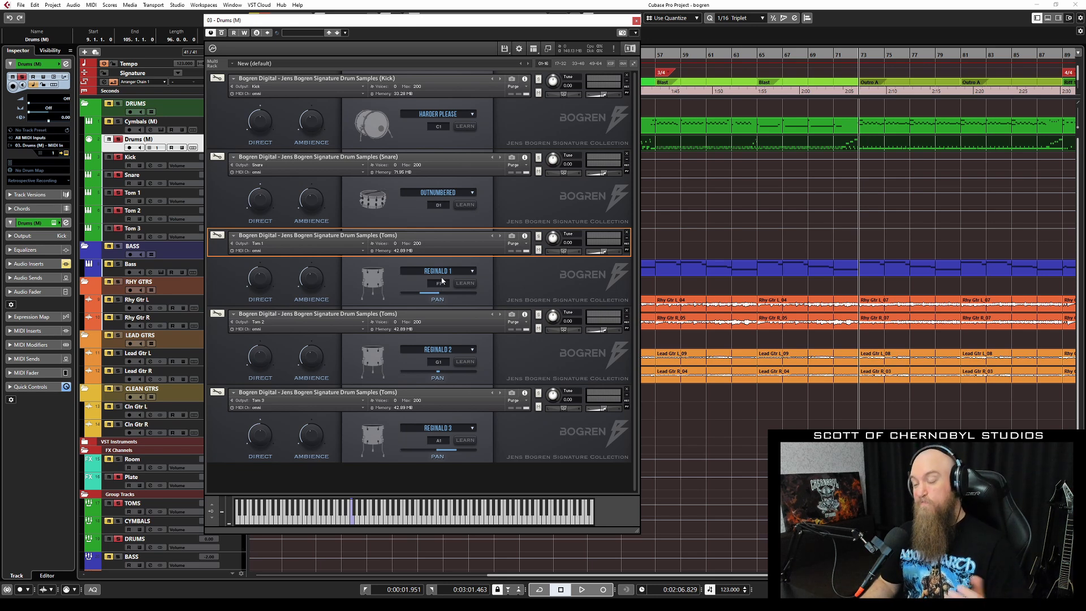
pyautogui.moveTo(436, 28); pyautogui.dragTo(552, 48)
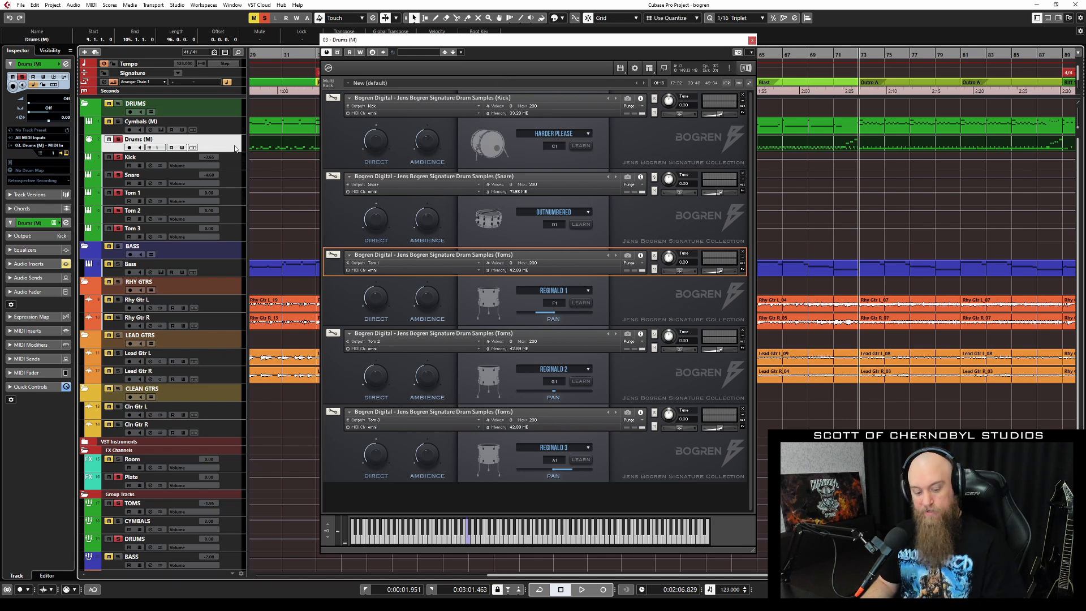
# In the MixConsole, re-enable the bypassed inserts on Tom 3, Tom 2, Tom 1, Snare and Kick.
pyautogui.press('F3')
pyautogui.click(752, 40)
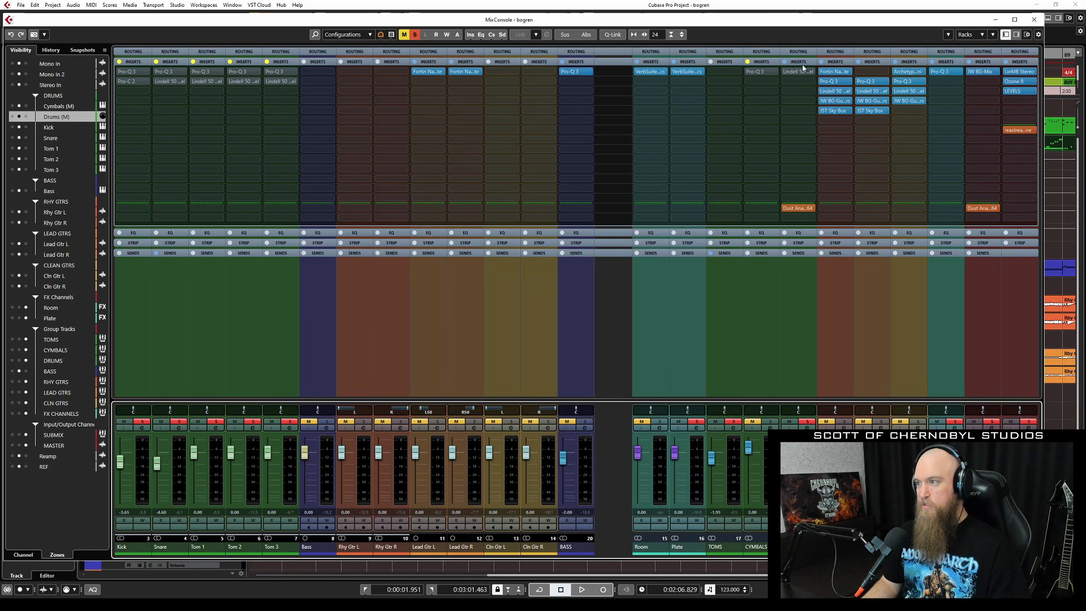
pyautogui.click(266, 61)
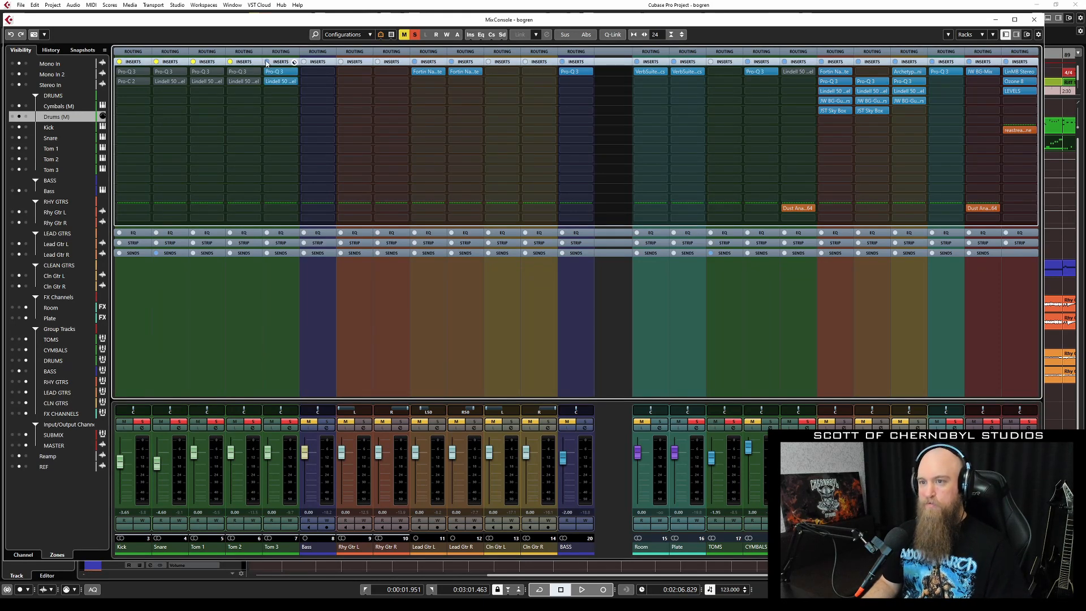
pyautogui.click(230, 62)
pyautogui.click(193, 61)
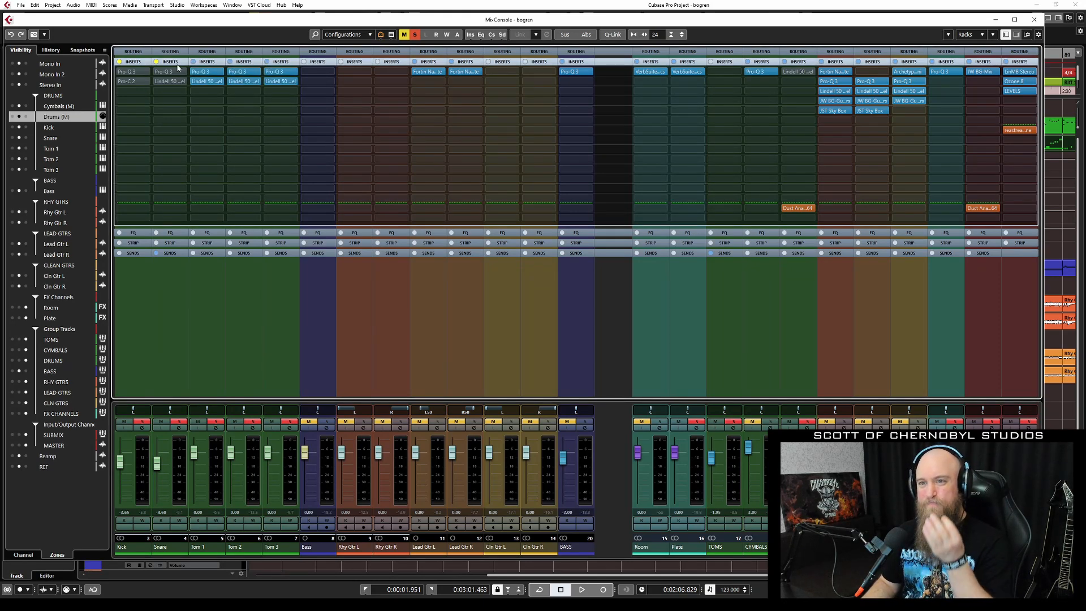
pyautogui.click(156, 61)
pyautogui.click(119, 62)
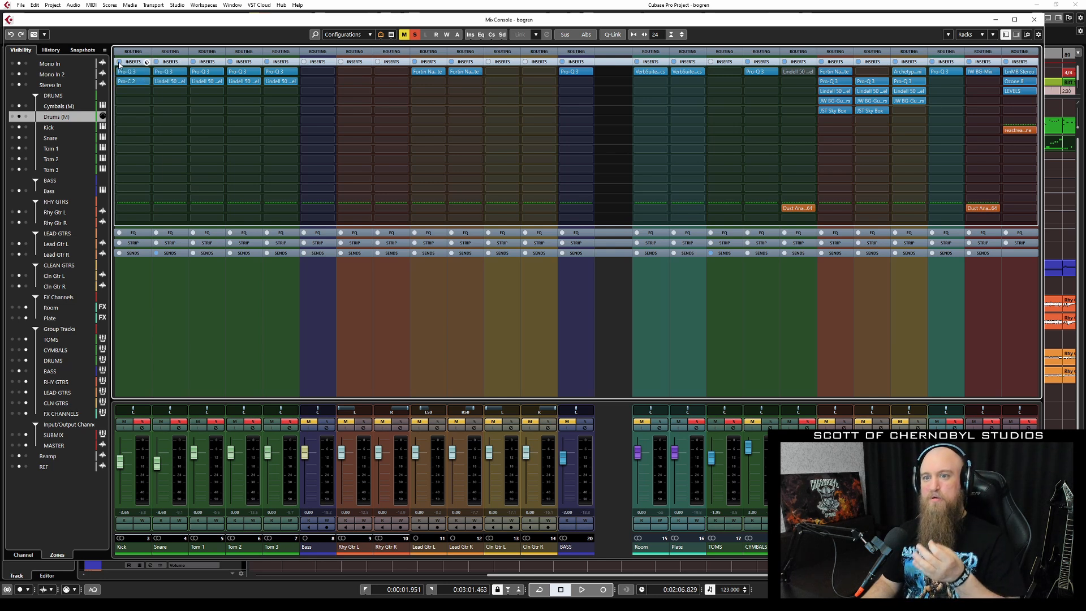
pyautogui.click(1033, 20)
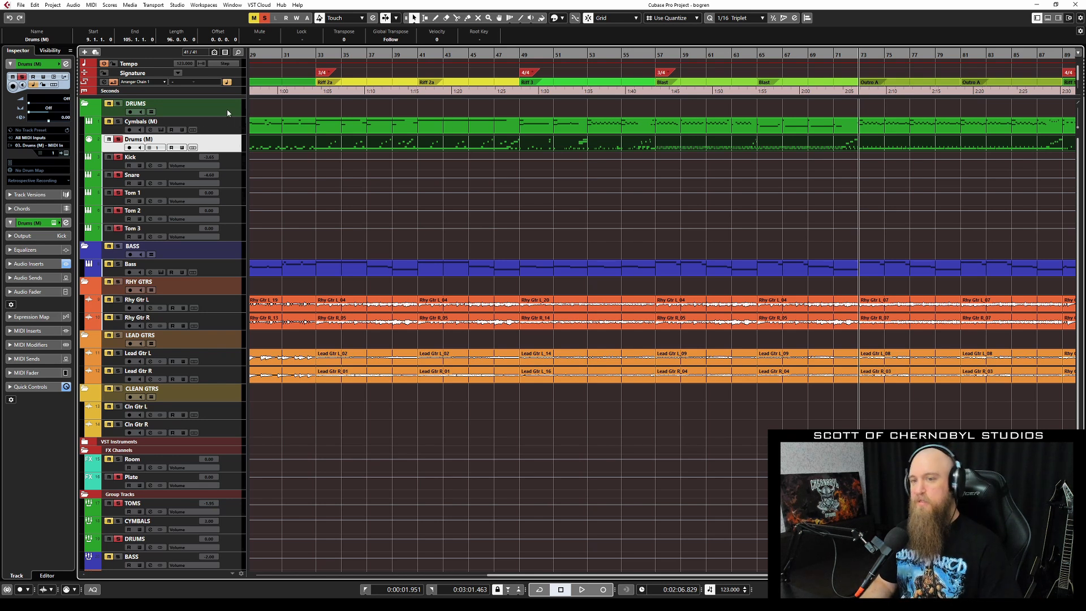
# Play the drums from bar 32, close the EZdrummer cymbals window and replay from bar 32.
pyautogui.click(312, 53)
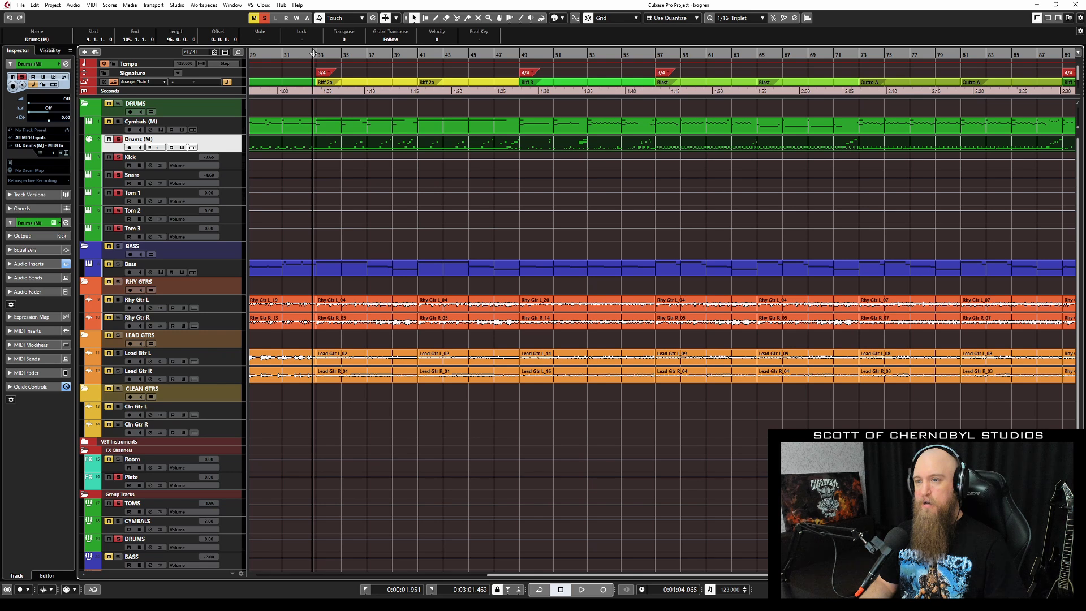
pyautogui.press('space')
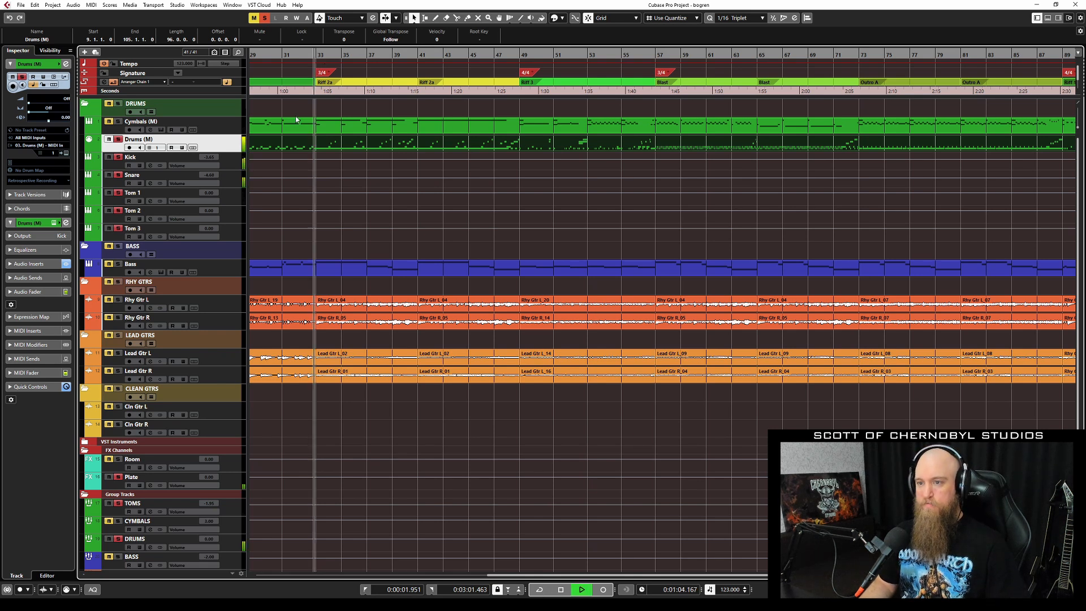
pyautogui.click(122, 126)
pyautogui.press('space')
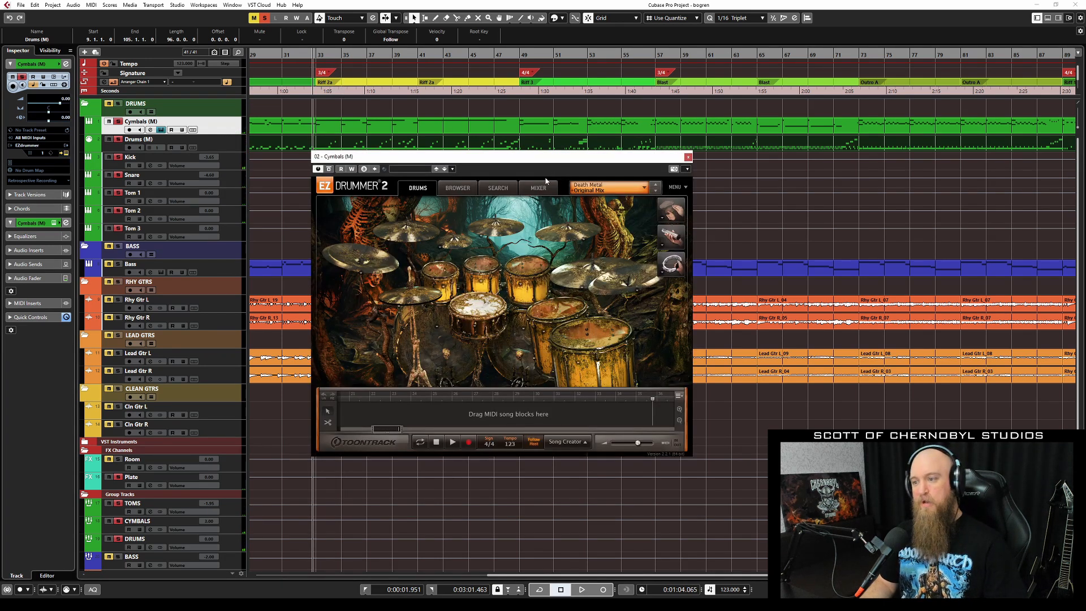
pyautogui.click(689, 157)
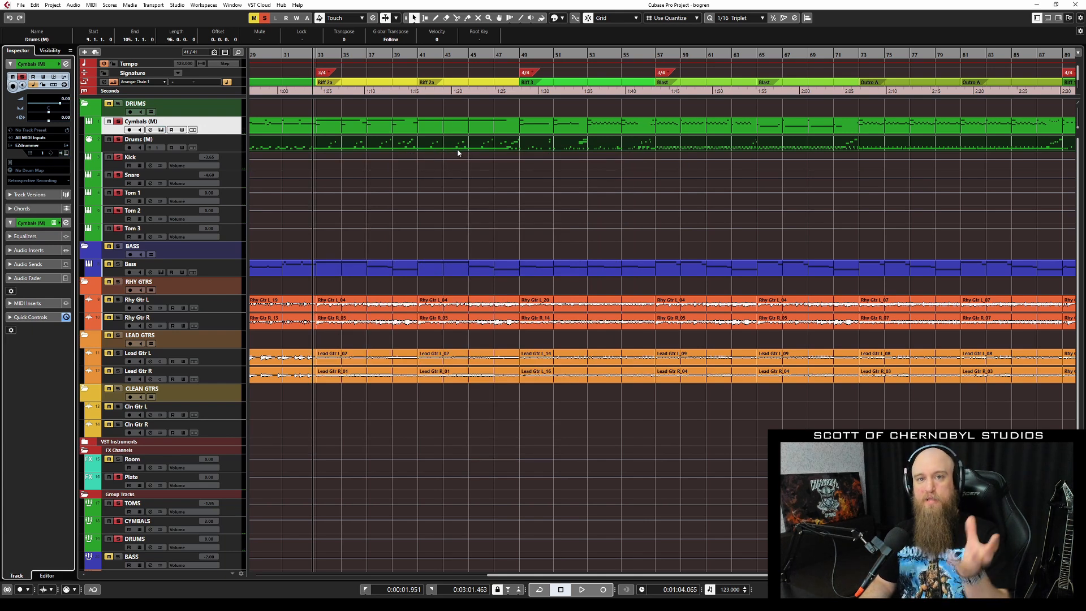
pyautogui.press('space')
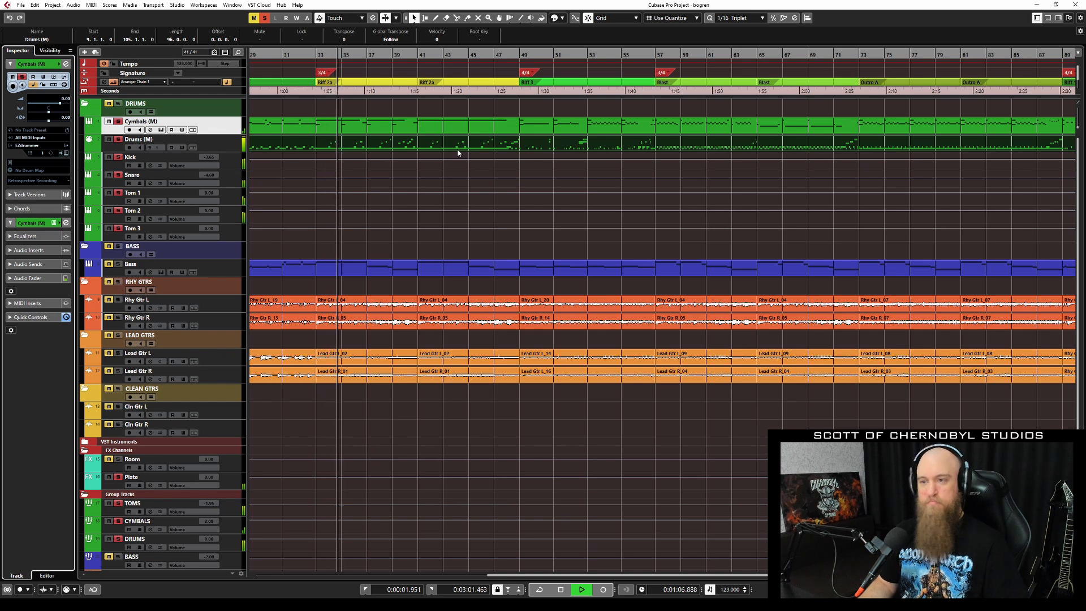
pyautogui.press('space')
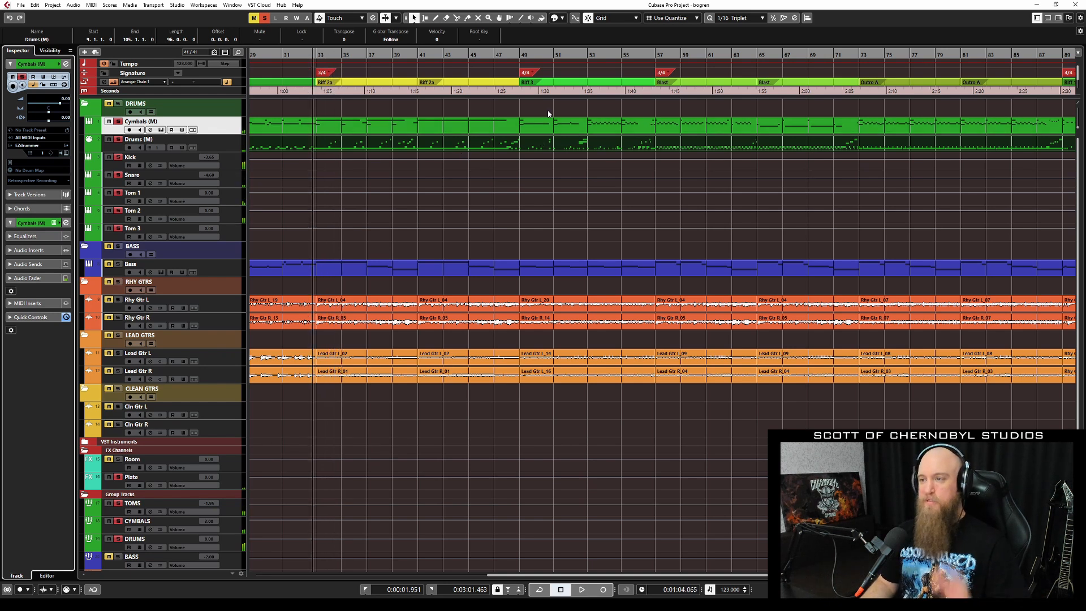
# Play from bar 49, stop, and select the Kick track to show its inserts.
pyautogui.click(517, 54)
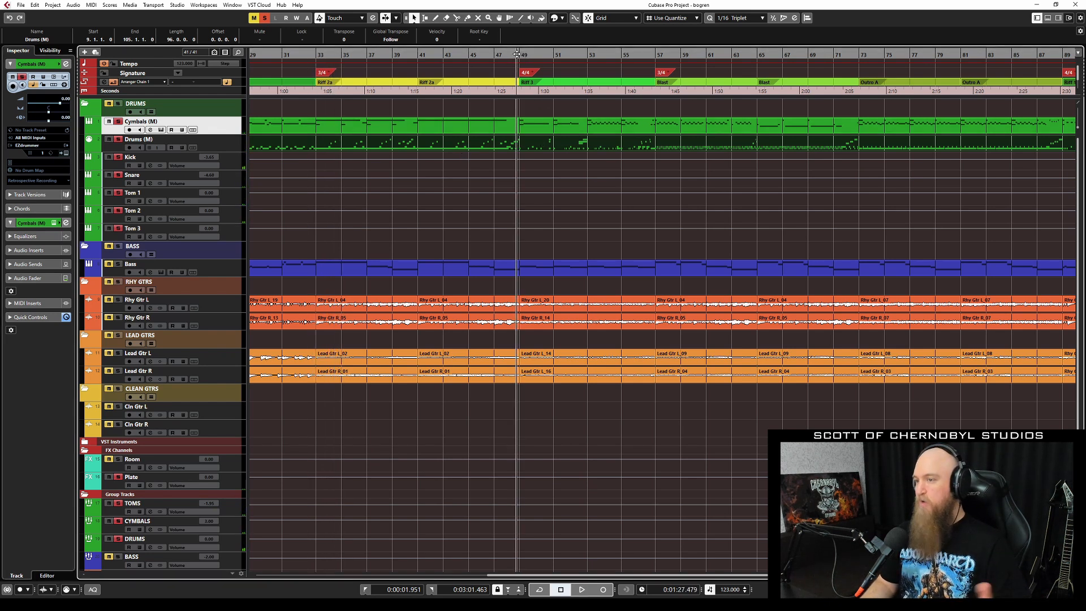
pyautogui.press('space')
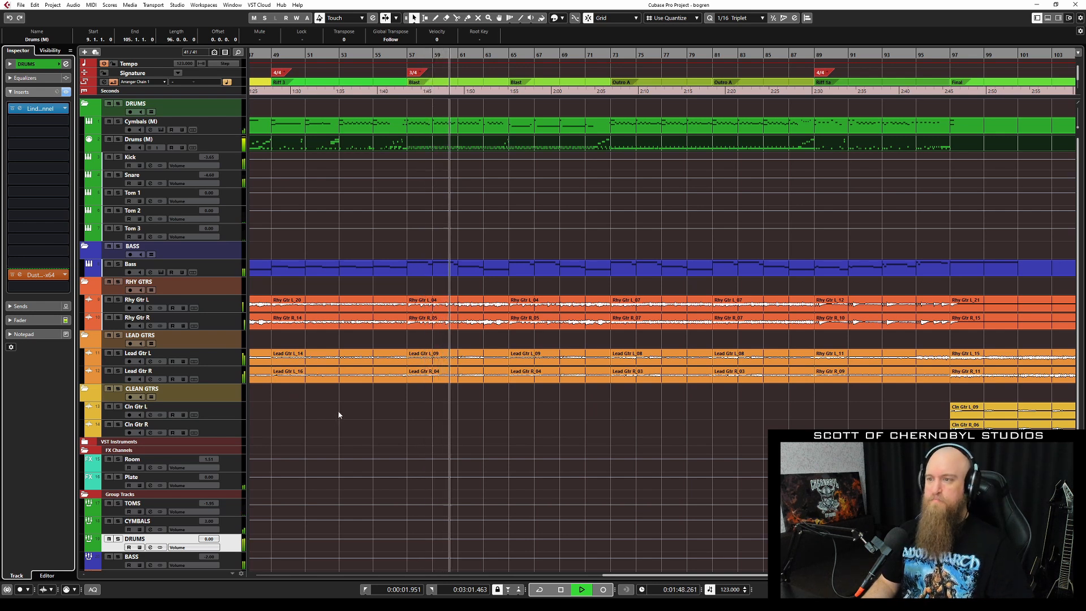
pyautogui.press('space')
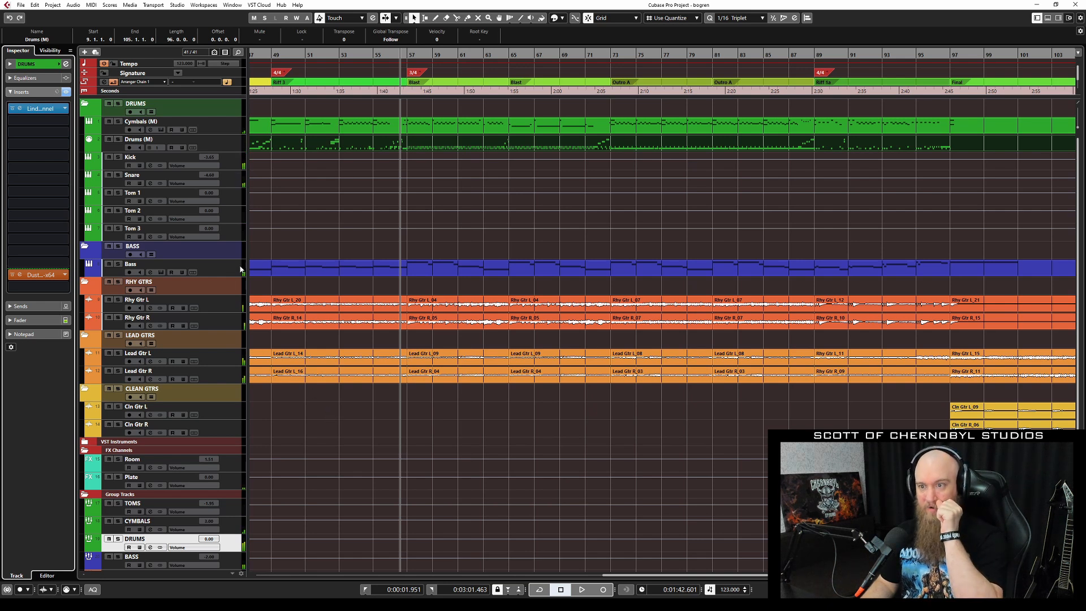
pyautogui.click(224, 167)
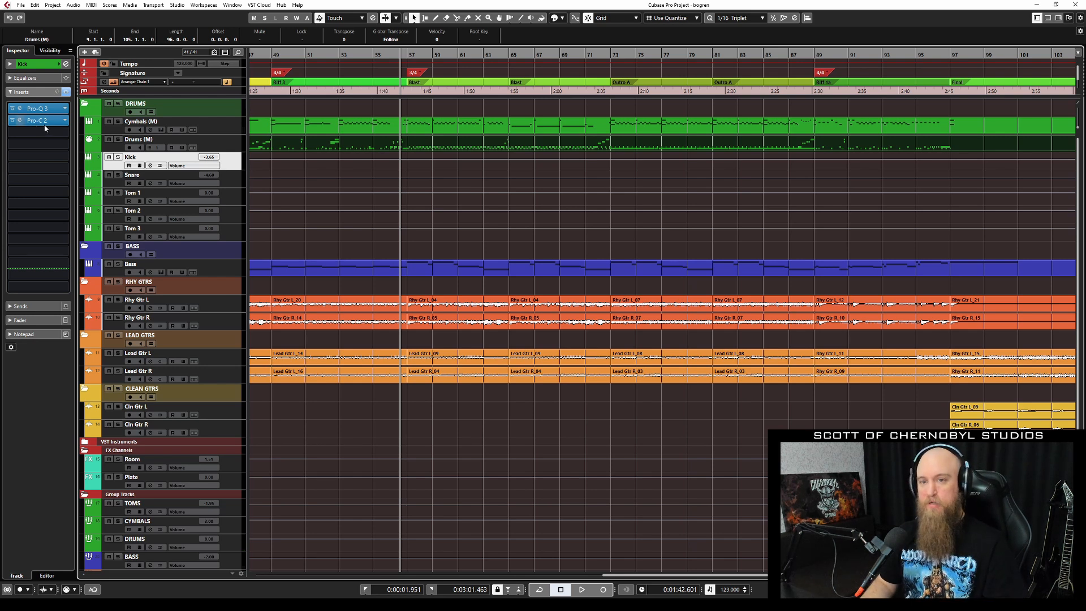
# Open the Kick's Pro-Q 3 and Pro-C 2 editors and arrange them side by side.
pyautogui.click(51, 108)
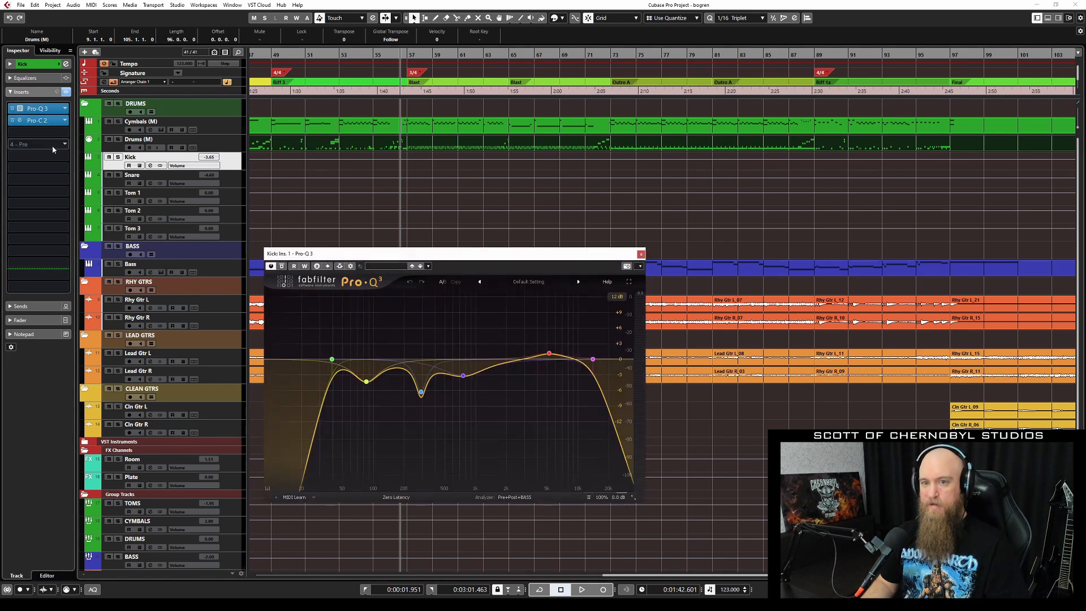
pyautogui.click(45, 120)
pyautogui.moveTo(490, 172); pyautogui.dragTo(745, 207)
pyautogui.moveTo(500, 256); pyautogui.dragTo(366, 219)
pyautogui.moveTo(630, 211); pyautogui.dragTo(579, 208)
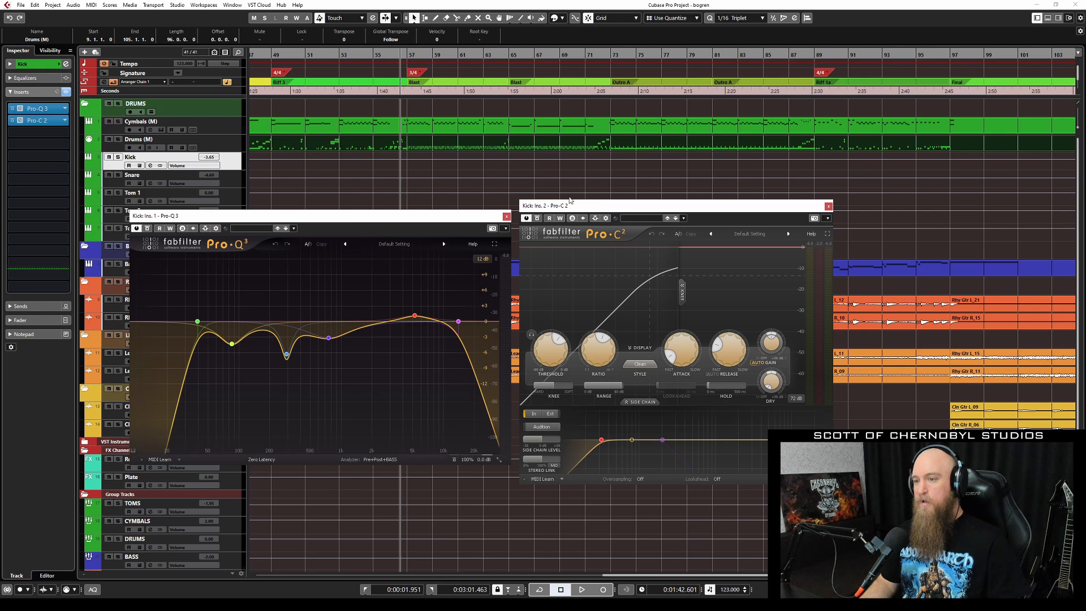
# Solo the Kick, play from the start and A/B its Pro-C 2 compressor by bypassing and re-enabling it.
pyautogui.click(229, 166)
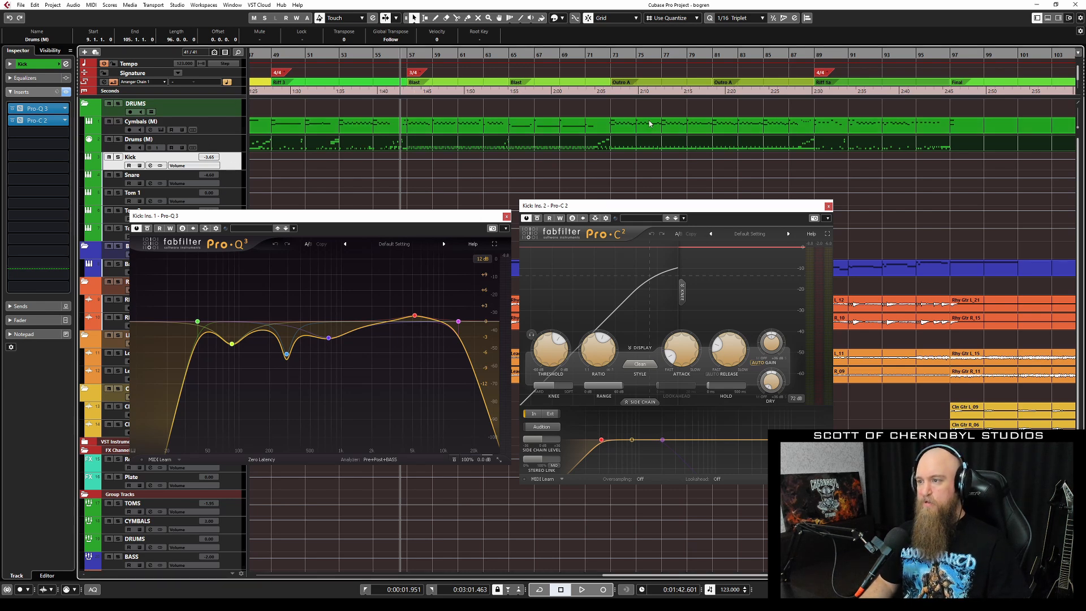
pyautogui.click(615, 58)
pyautogui.press('s')
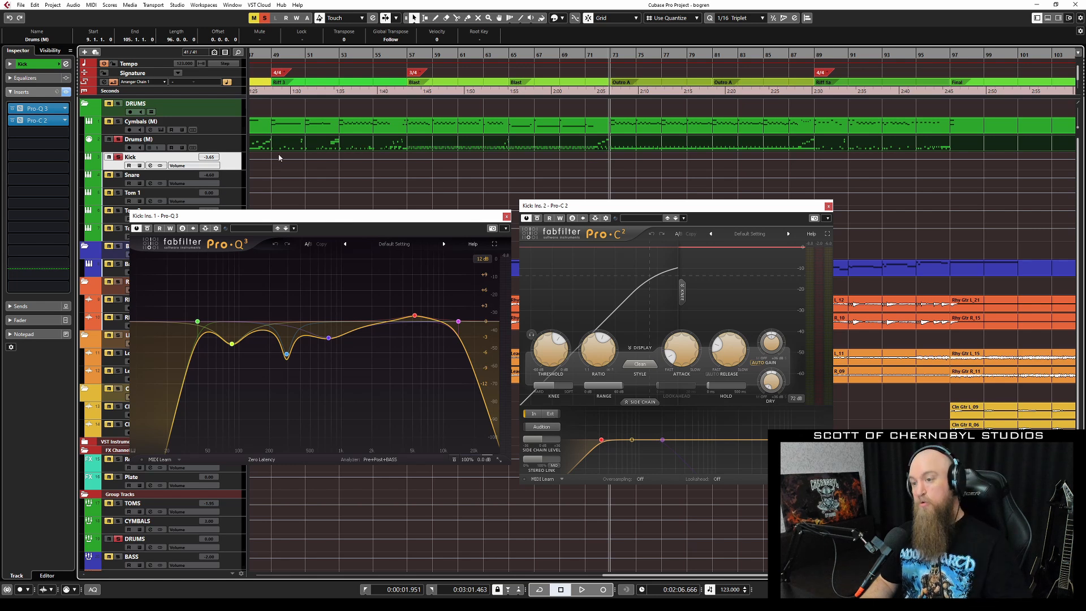
pyautogui.press('space')
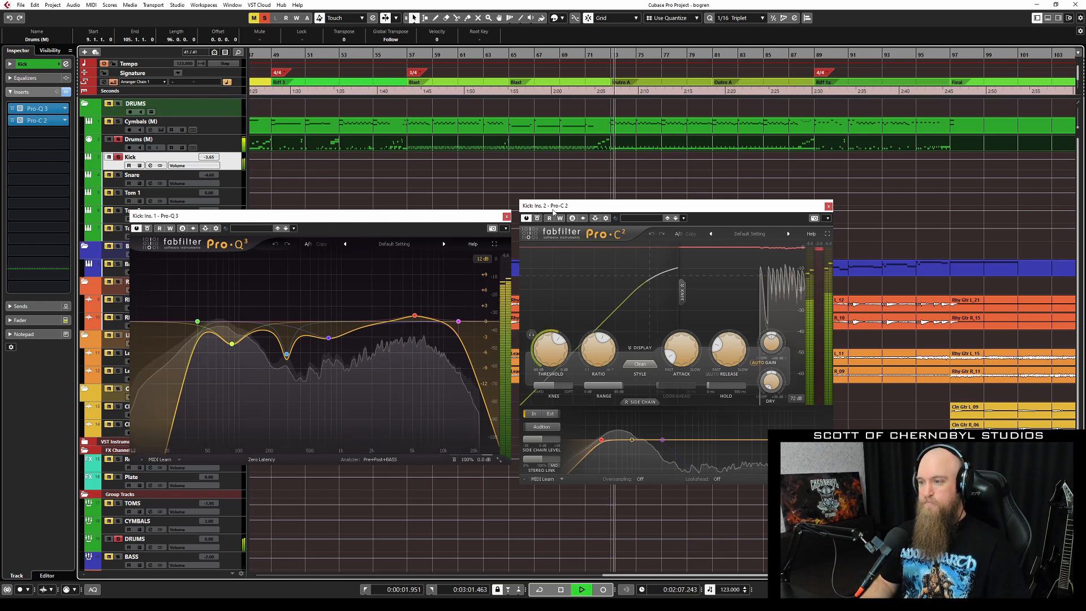
pyautogui.click(538, 219)
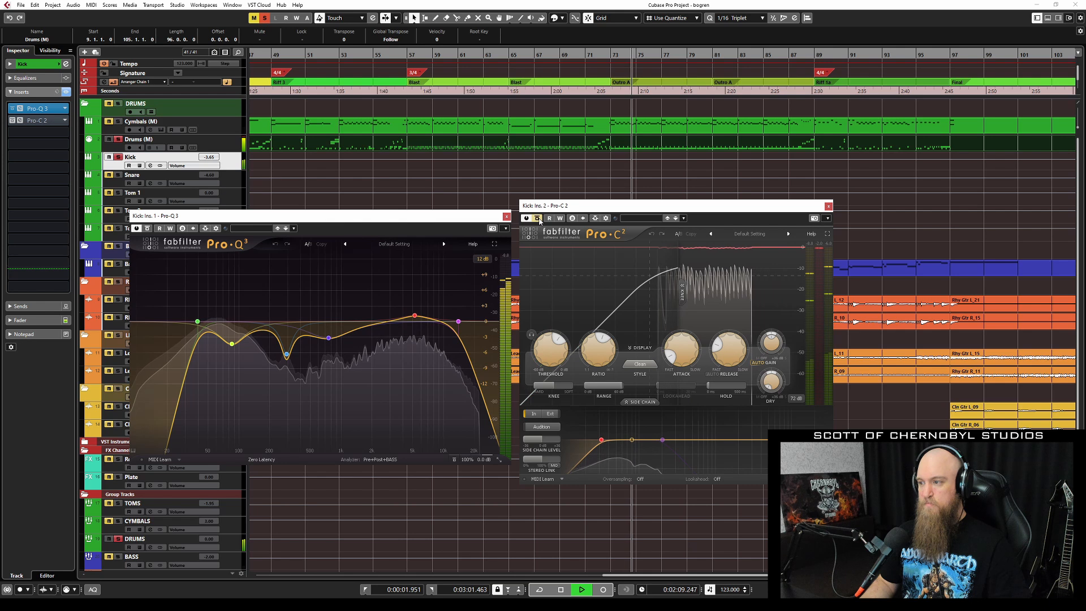
pyautogui.click(538, 219)
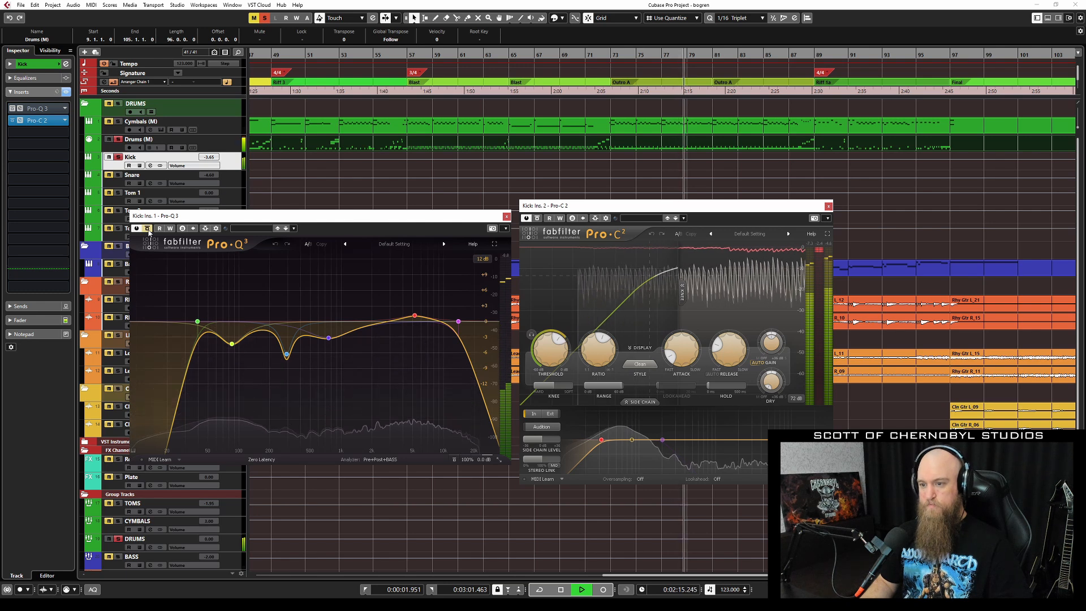
pyautogui.press('space')
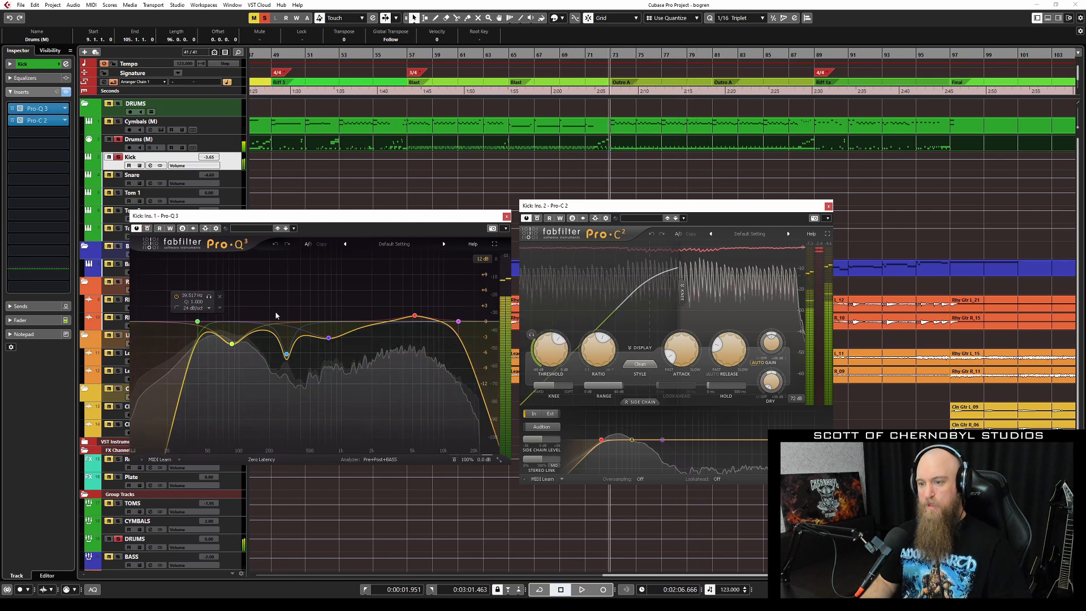
# Bypass the Kick's Pro-Q 3, close the Pro-C 2 window and replay.
pyautogui.click(148, 228)
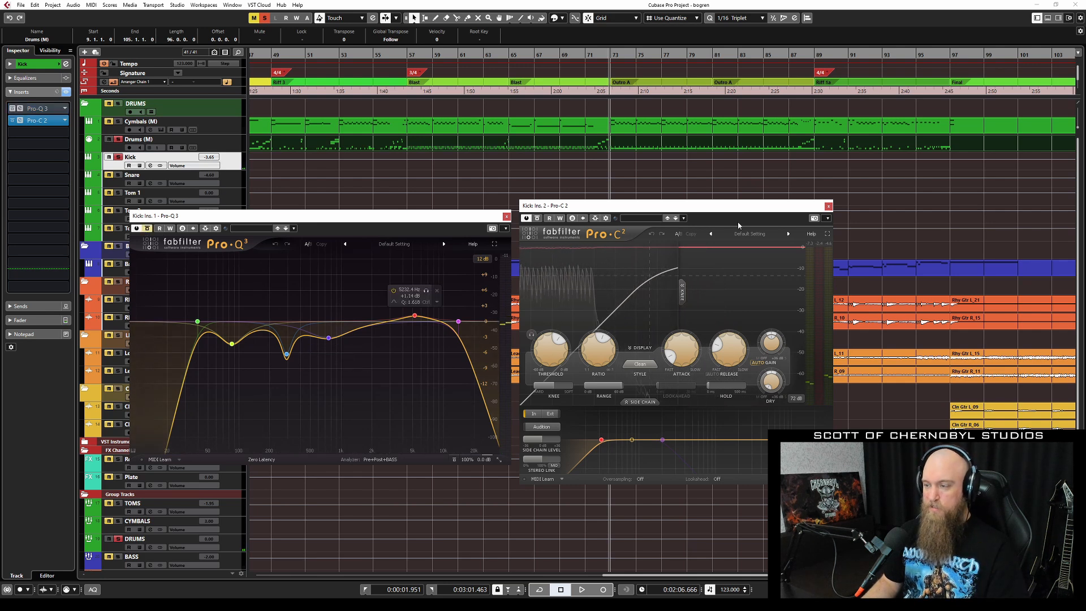
pyautogui.click(829, 206)
pyautogui.press('space')
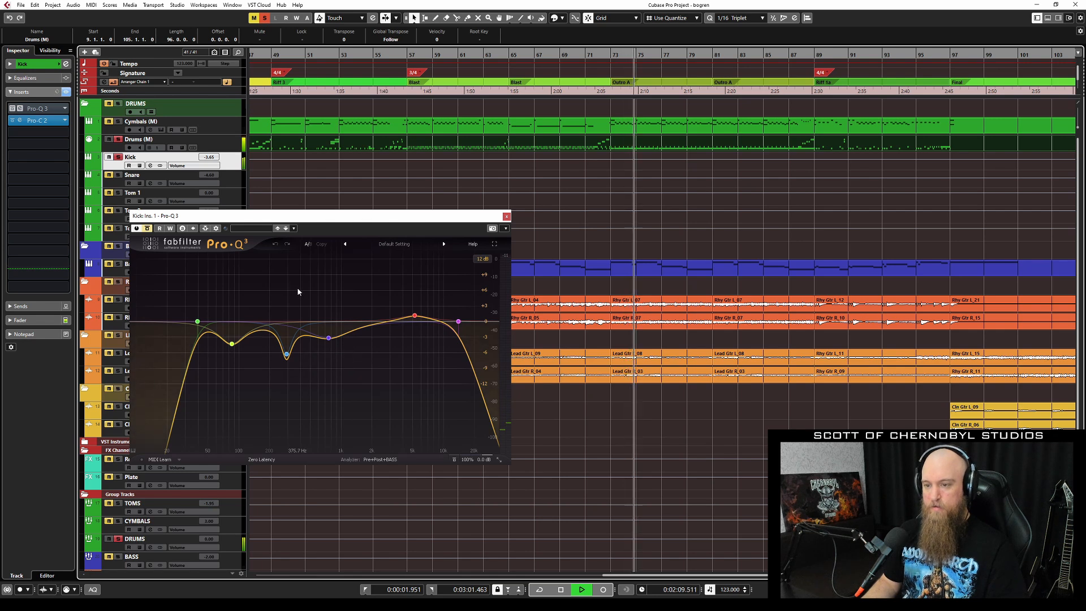
# Stop, select the yellow low-mid band in the Kick's Pro-Q 3 and resume playback.
pyautogui.press('space')
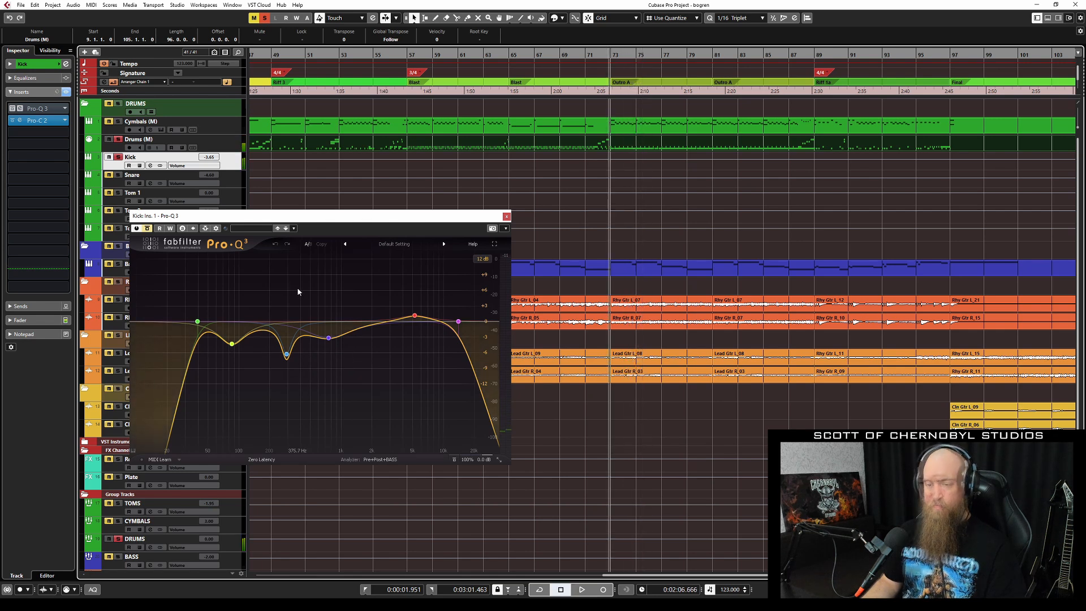
pyautogui.moveTo(331, 330)
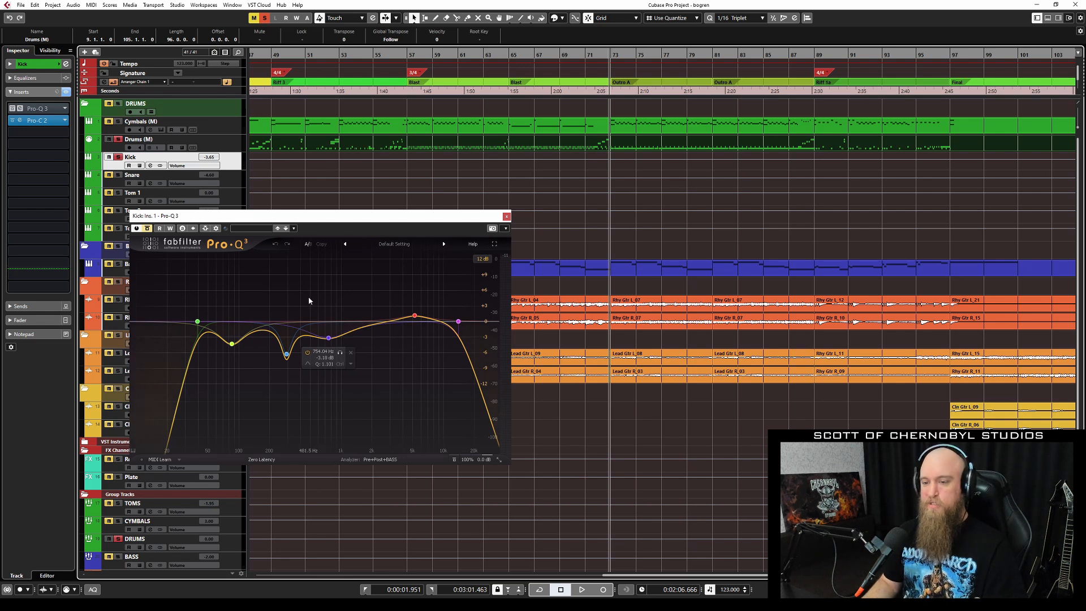
pyautogui.click(231, 344)
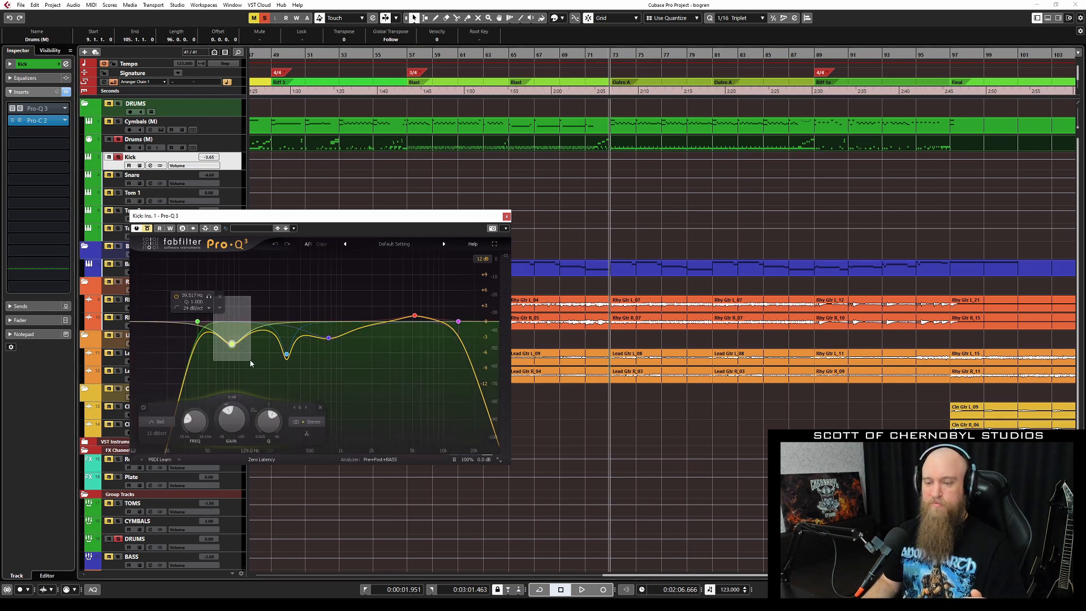
pyautogui.moveTo(250, 360); pyautogui.dragTo(249, 361)
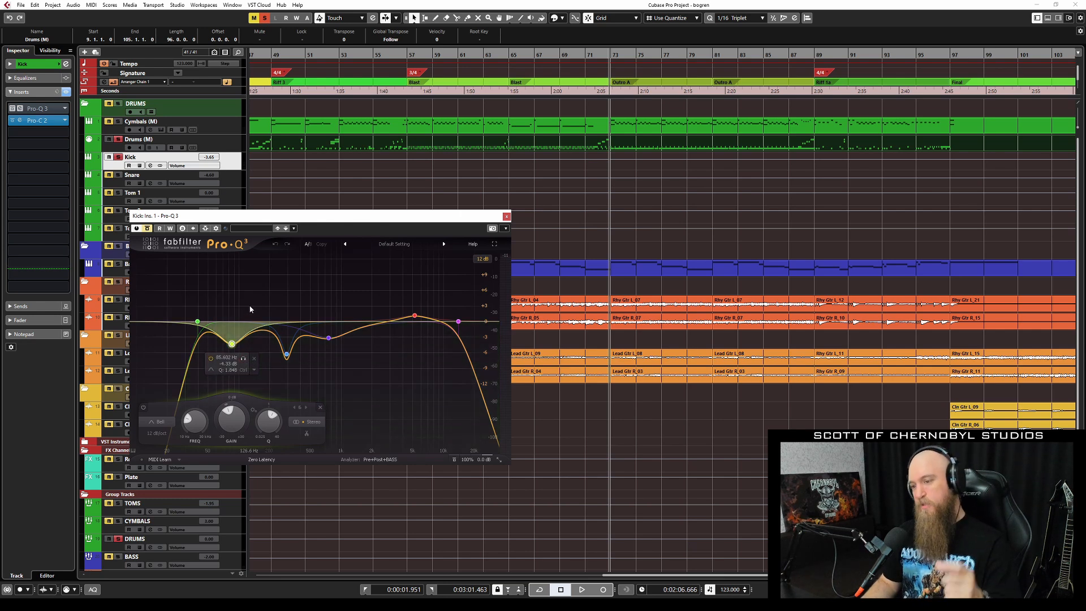
pyautogui.press('space')
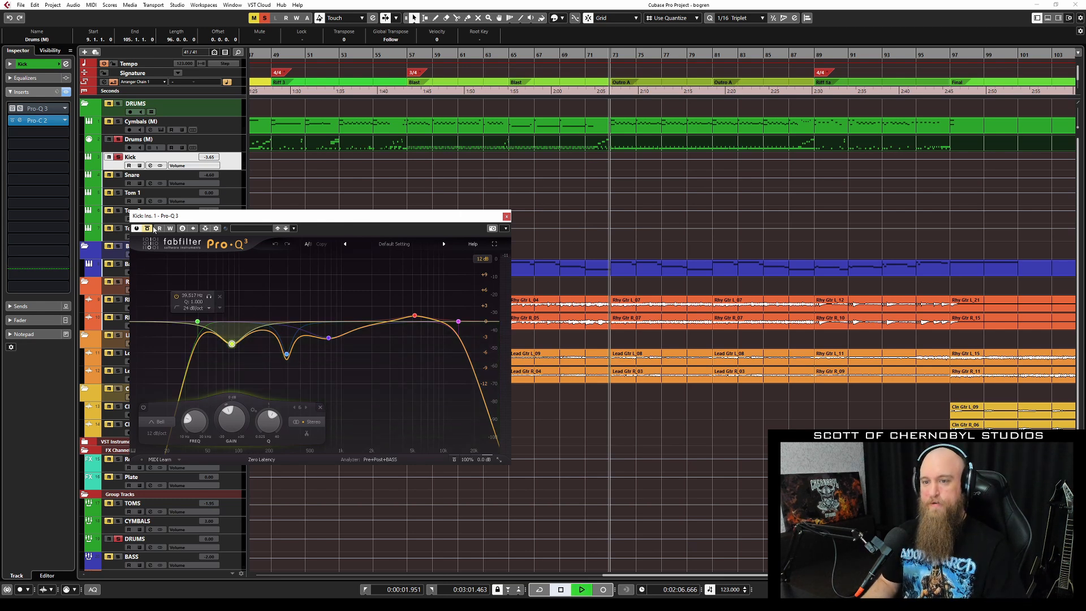
# Re-enable the Kick's Pro-Q 3, stop, close its window and select the Snare track.
pyautogui.click(148, 230)
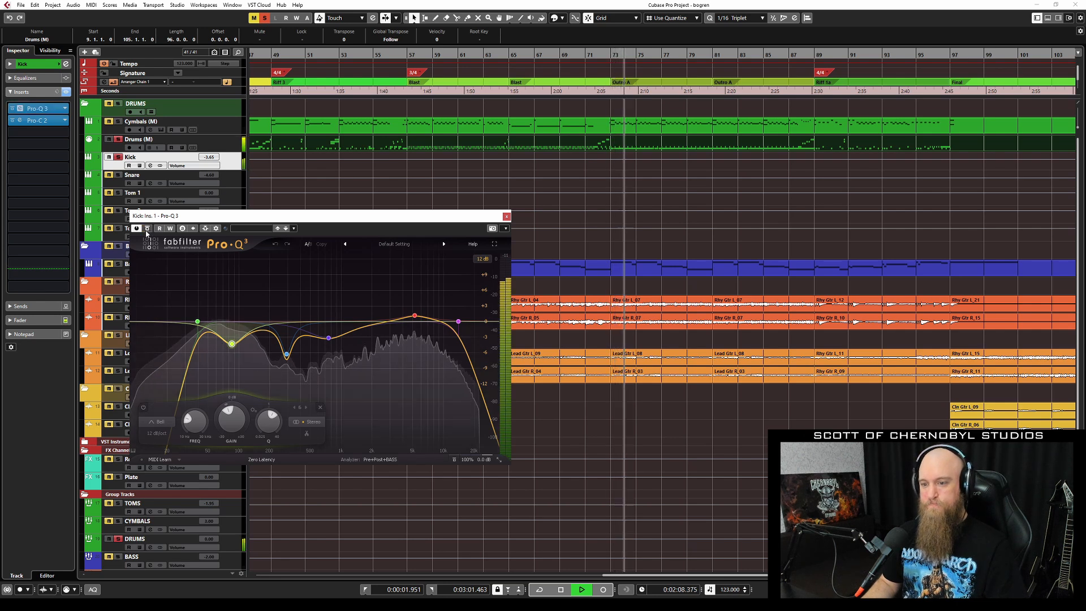
pyautogui.press('space')
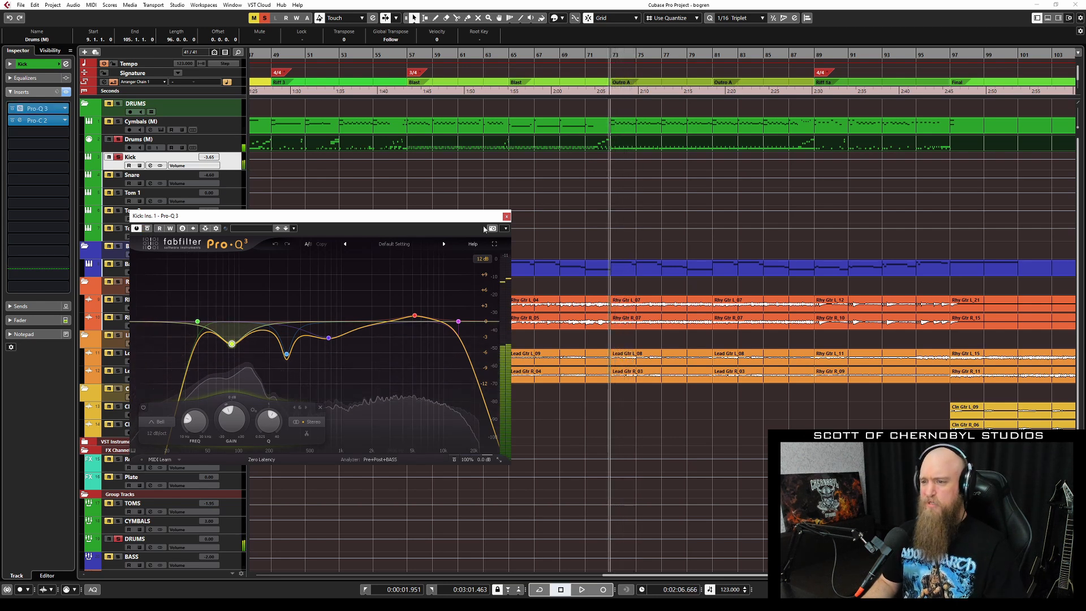
pyautogui.press('Escape')
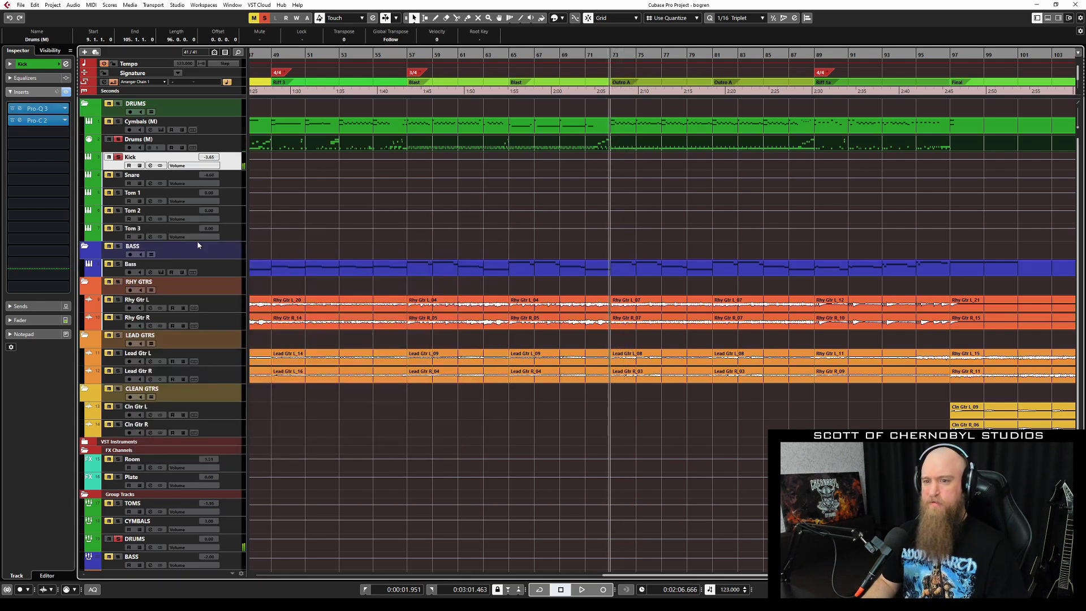
pyautogui.click(120, 173)
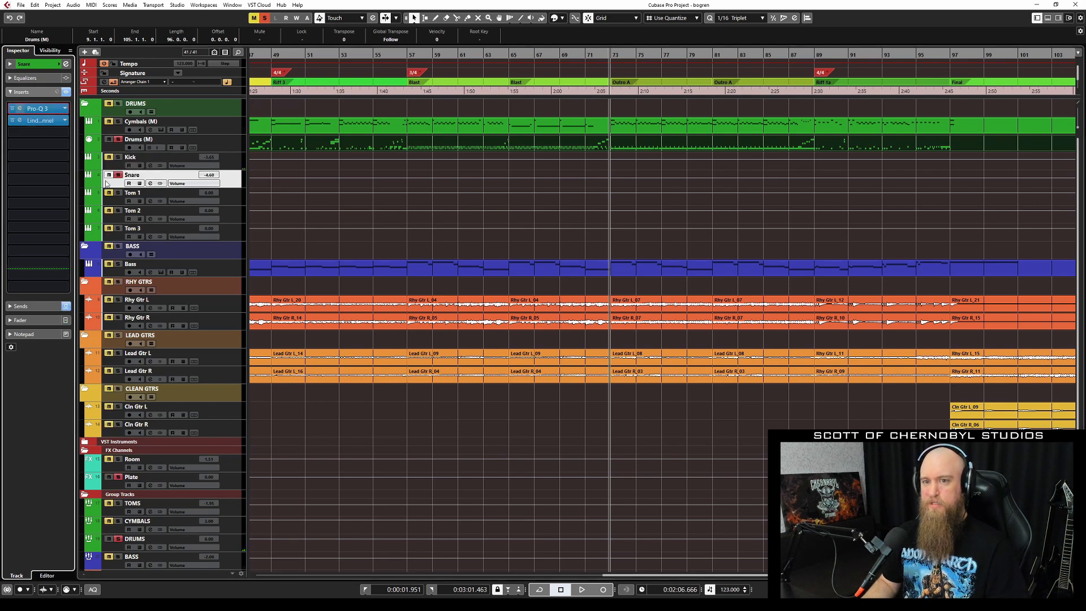
# Open the Snare's Pro-Q 3 and Lindell 50 Channel editors and arrange the two windows.
pyautogui.click(50, 109)
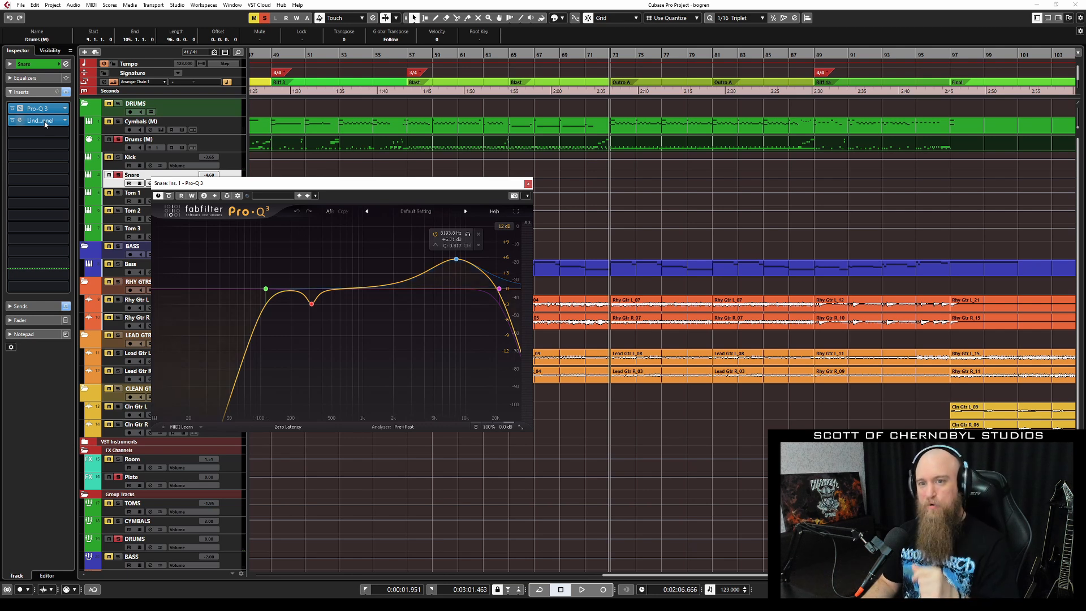
pyautogui.click(39, 120)
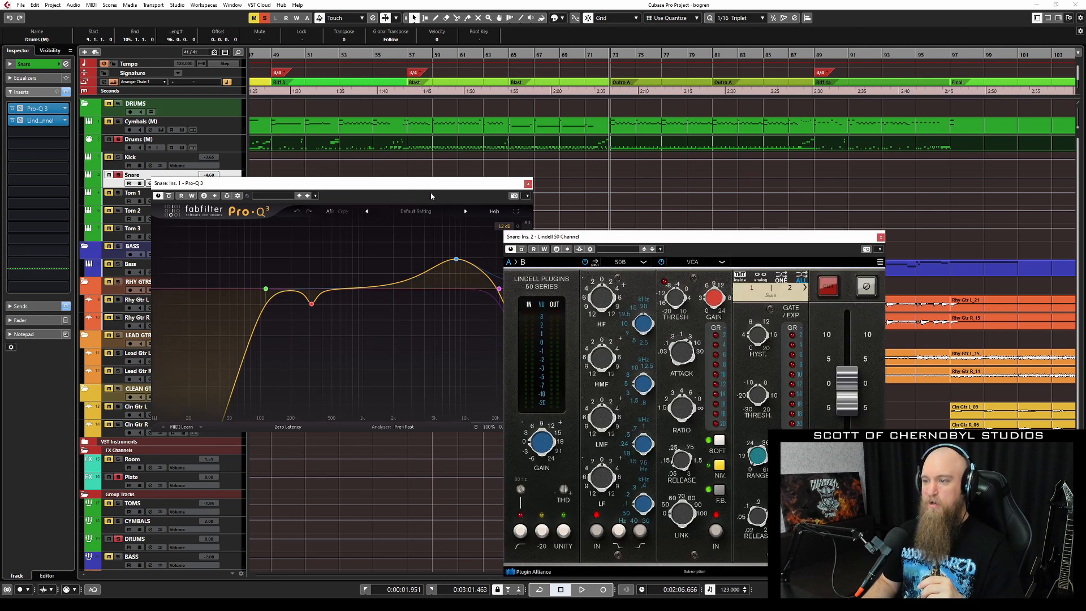
pyautogui.moveTo(431, 194); pyautogui.dragTo(368, 197)
pyautogui.moveTo(610, 247); pyautogui.dragTo(478, 119)
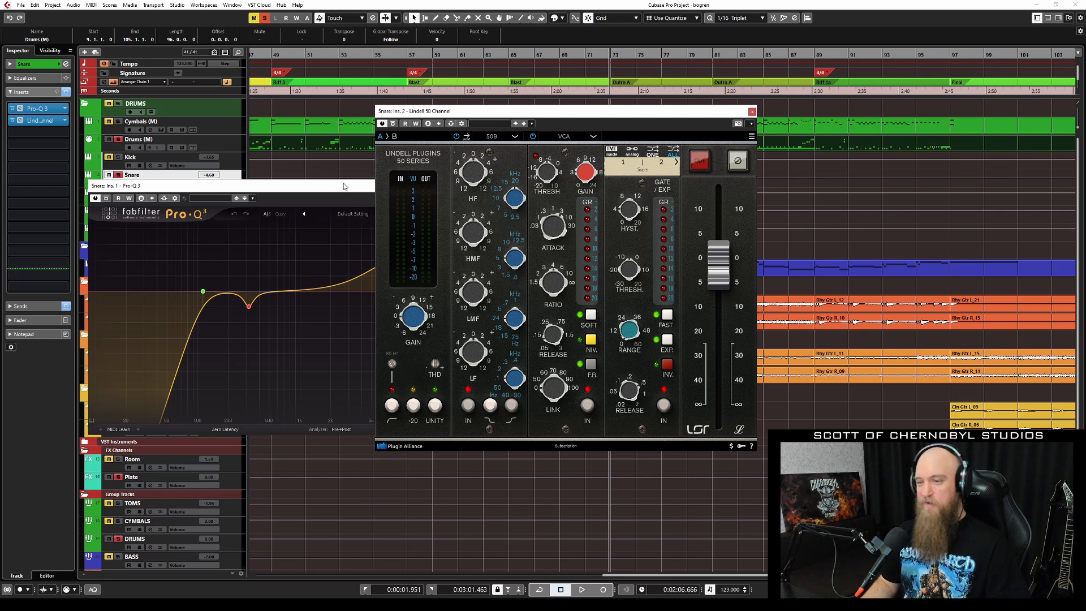
# During playback, A/B the Snare's Lindell 50 Channel by bypassing and re-enabling it.
pyautogui.press('space')
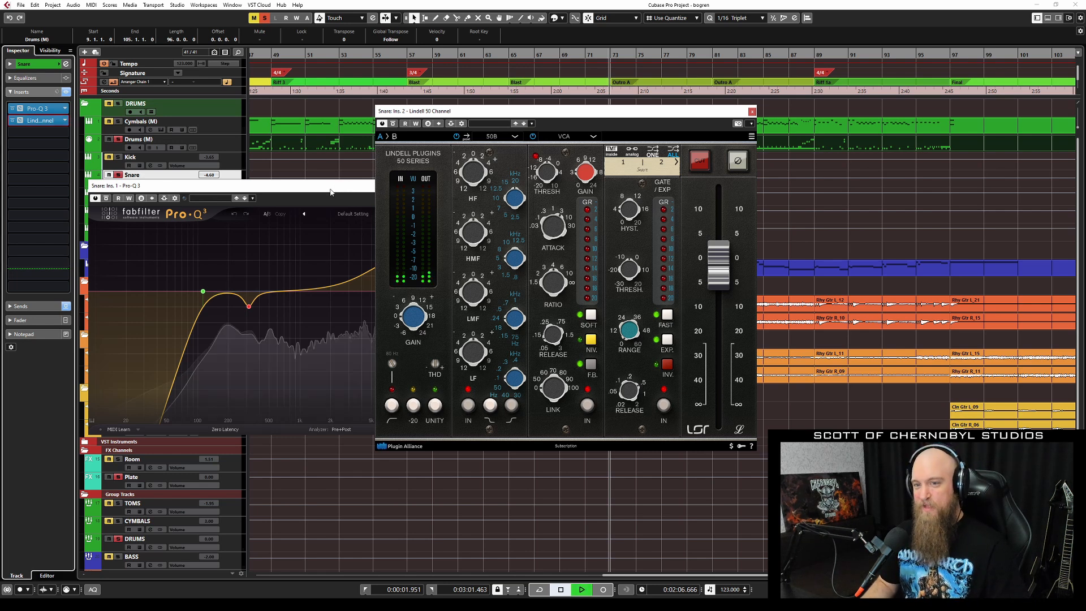
pyautogui.click(393, 124)
pyautogui.click(393, 124)
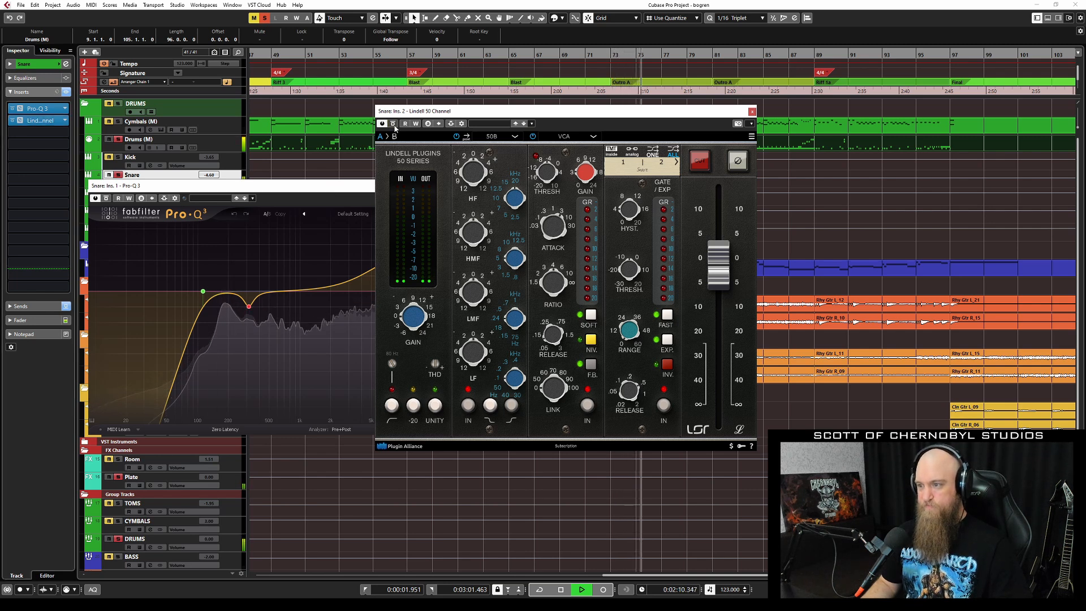
pyautogui.press('space')
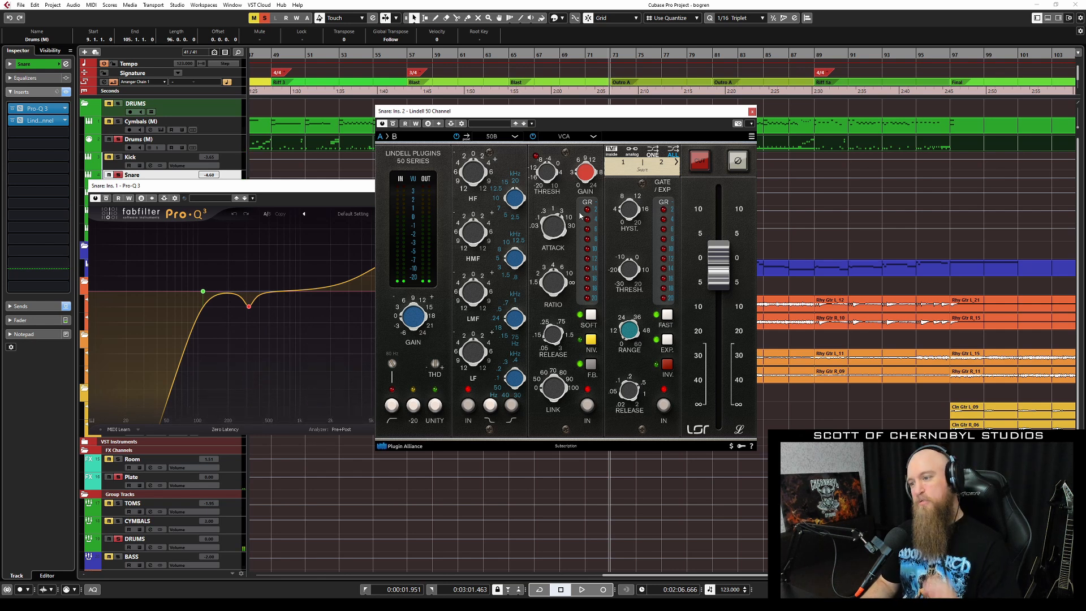
# Close the Snare's Pro-Q 3 and Lindell 50 Channel windows.
pyautogui.click(364, 192)
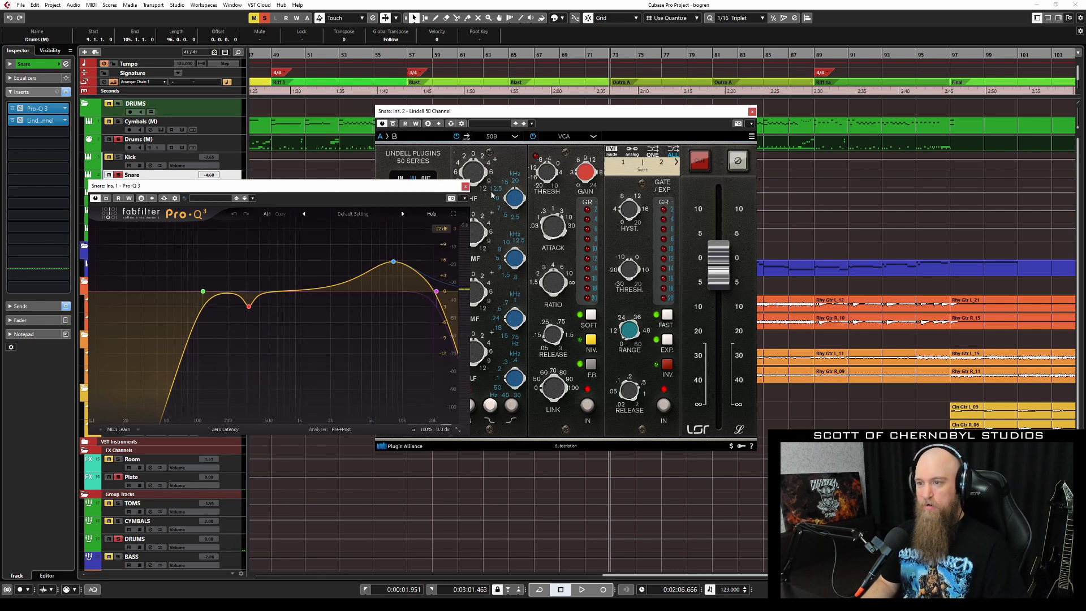
pyautogui.click(467, 187)
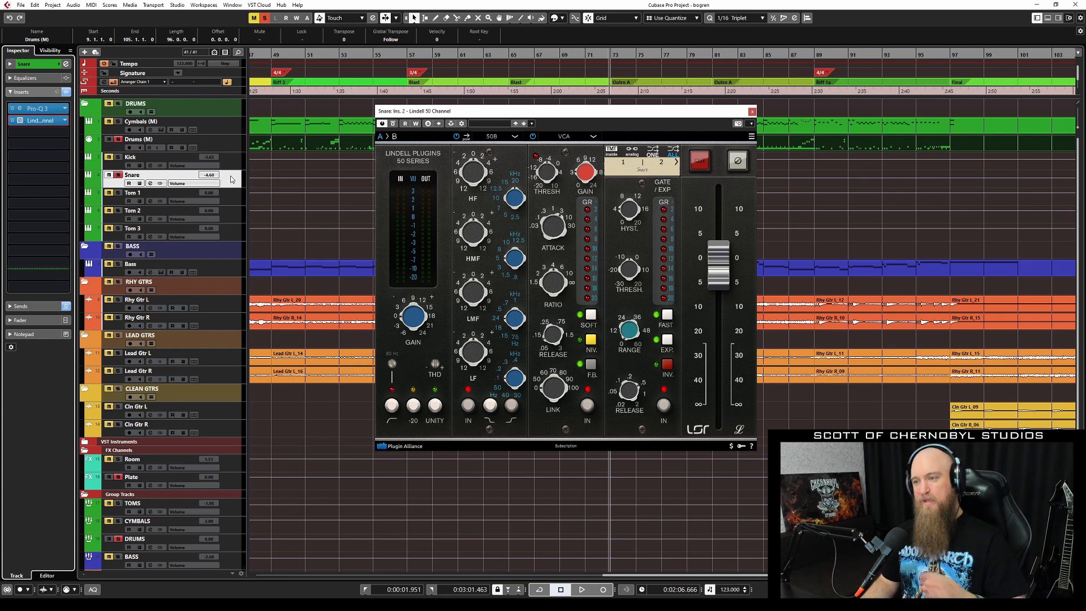
pyautogui.click(752, 112)
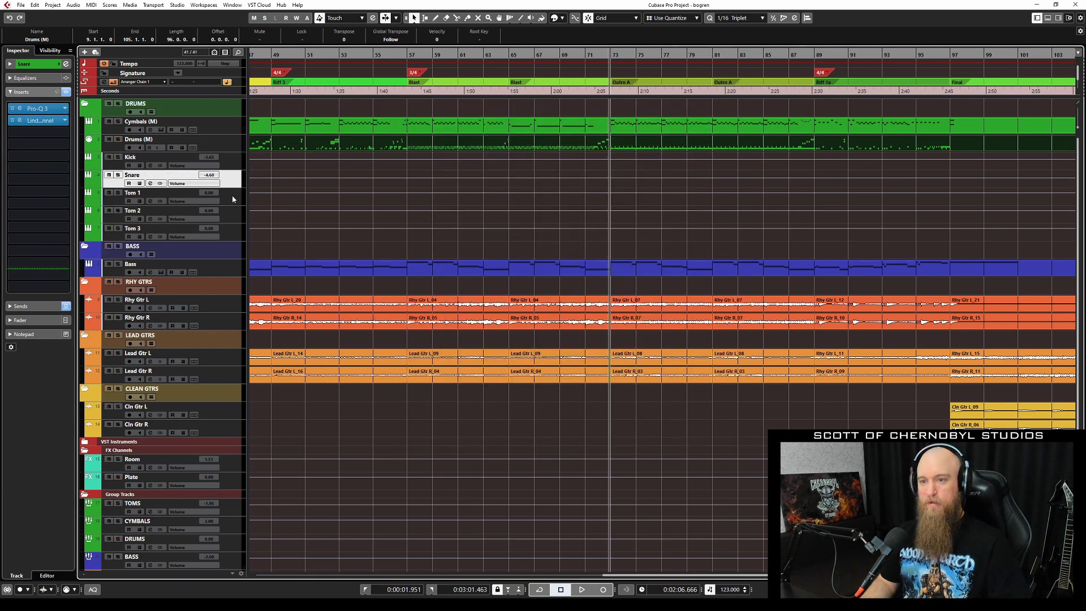
# Select Tom 1 and play briefly from around bar 71.
pyautogui.press('Down')
pyautogui.click(585, 53)
pyautogui.press('space')
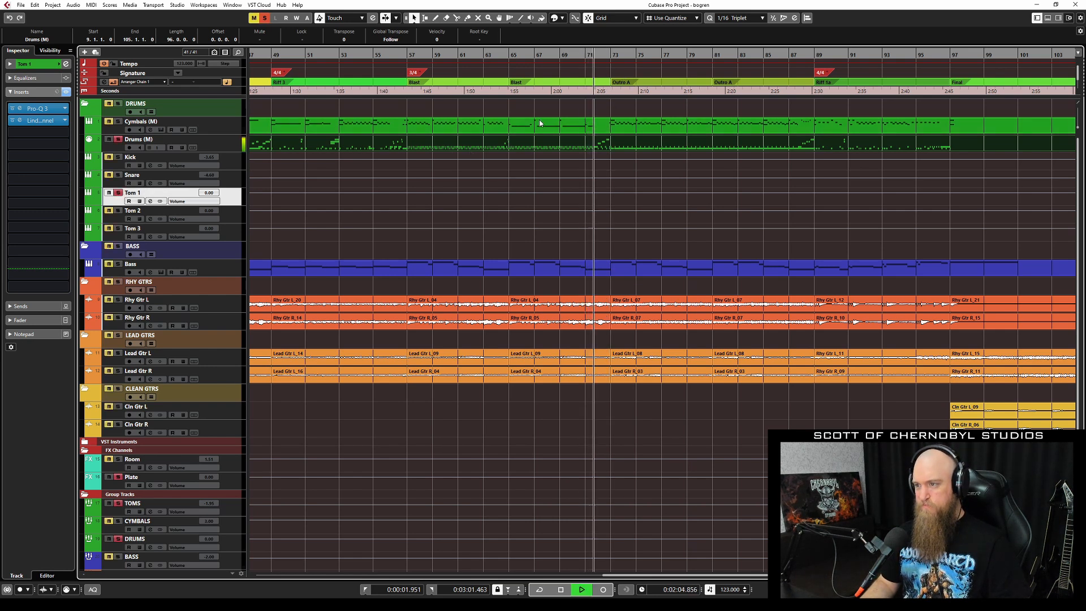
pyautogui.press('space')
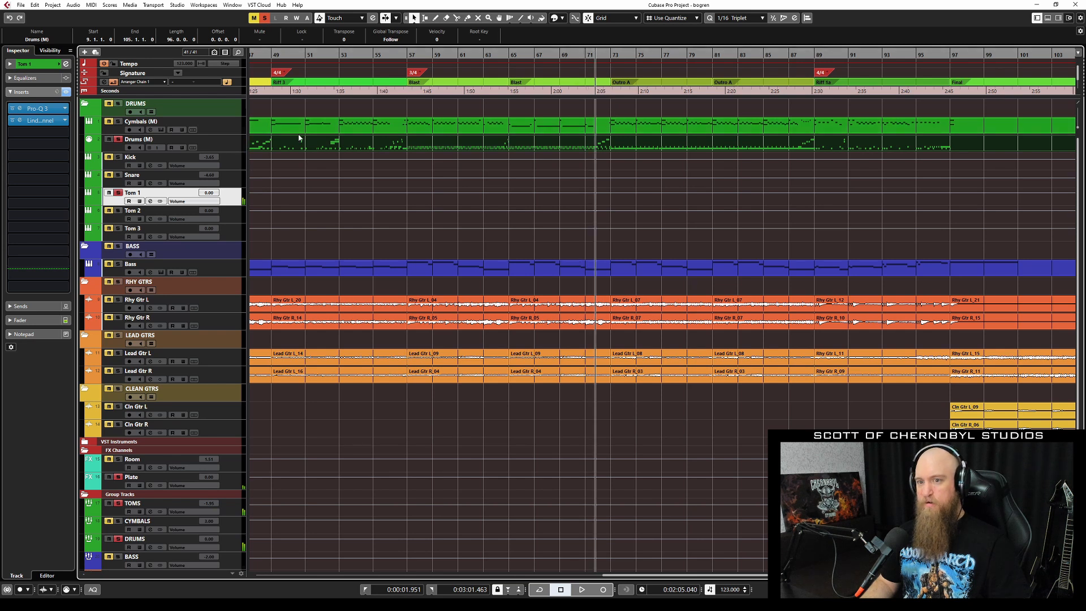
# Open Tom 1's Pro-Q 3 and compare it bypassed and active during playback.
pyautogui.click(46, 112)
pyautogui.click(371, 188)
pyautogui.press('space')
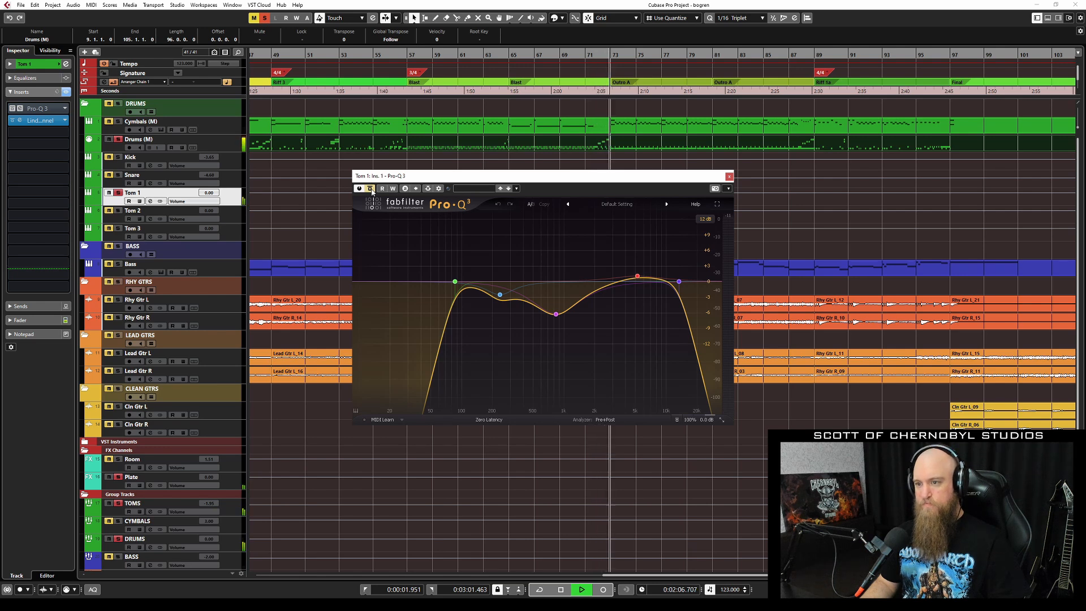
pyautogui.click(370, 188)
pyautogui.press('space')
pyautogui.press('space')
pyautogui.press('space')
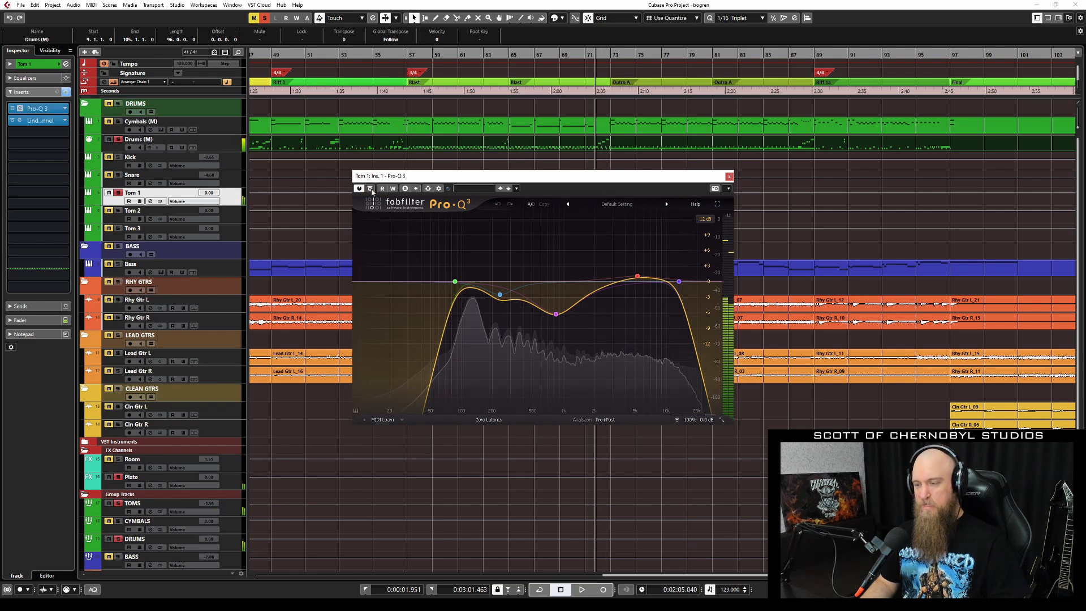
# Inspect Tom 1's EQ bands: the mid band, the 837.50 Hz cut and the 5232.4 Hz boost.
pyautogui.moveTo(527, 255); pyautogui.dragTo(634, 336)
pyautogui.moveTo(494, 257); pyautogui.dragTo(588, 331)
pyautogui.click(557, 315)
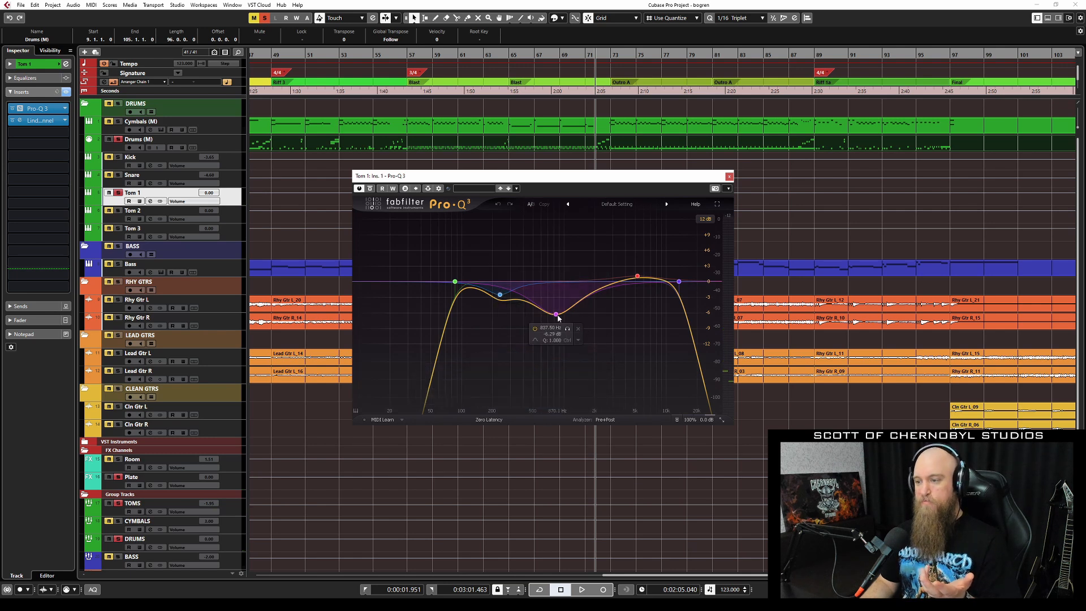
pyautogui.click(638, 276)
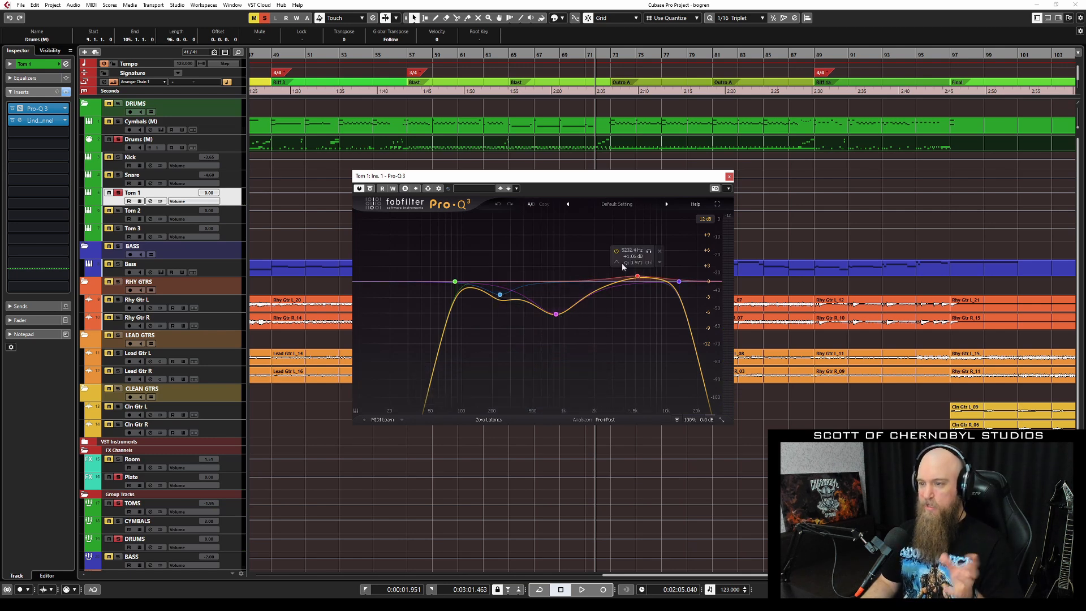
# Open Tom 1's Lindell 50 Channel, move it aside and listen to the tom.
pyautogui.click(51, 121)
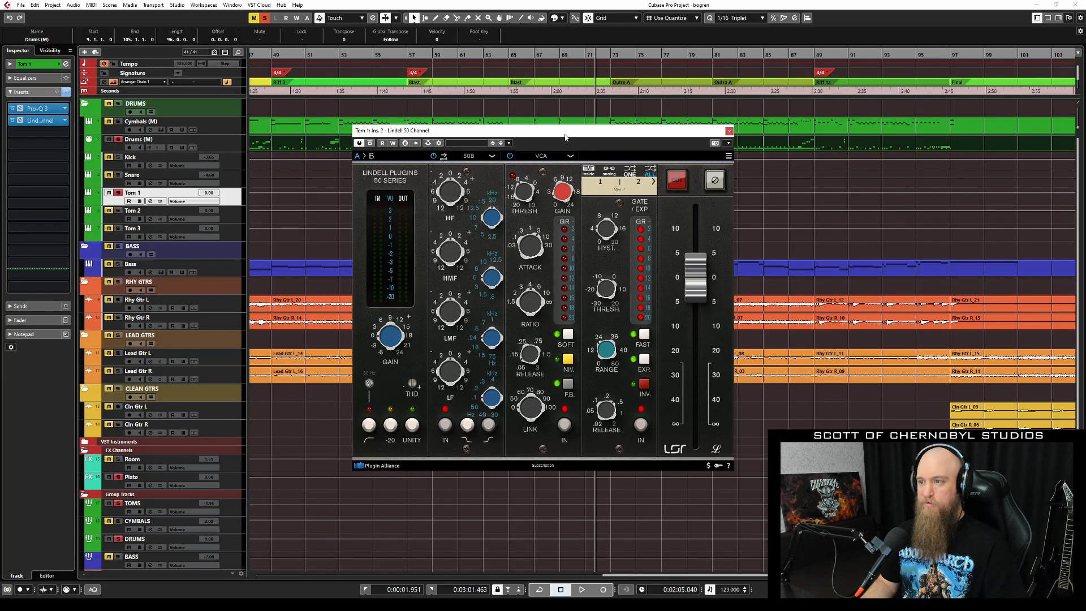
pyautogui.moveTo(567, 132); pyautogui.dragTo(467, 166)
pyautogui.press('space')
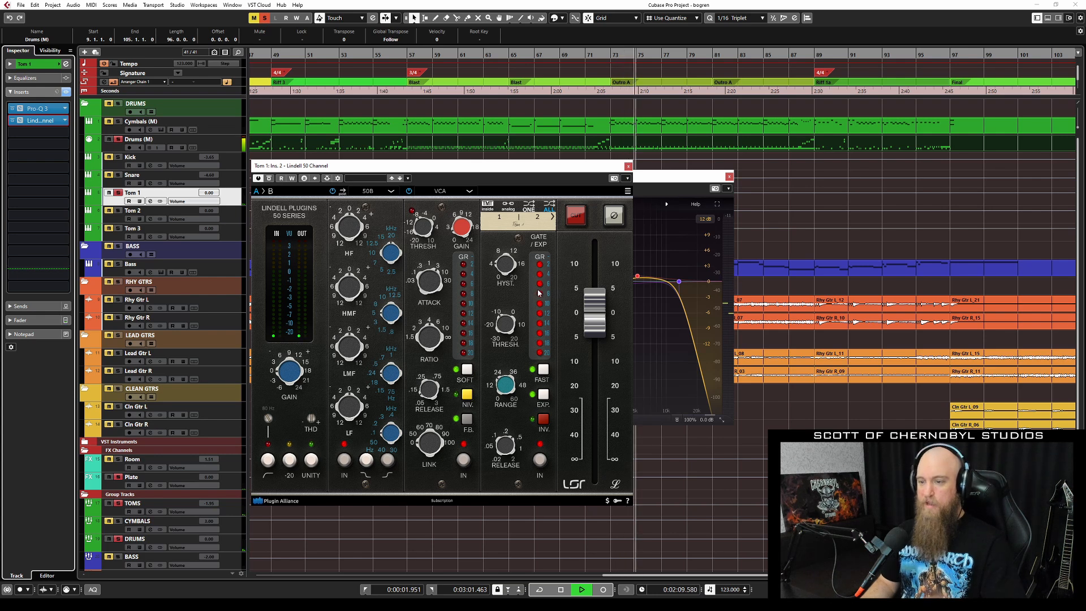
pyautogui.press('space')
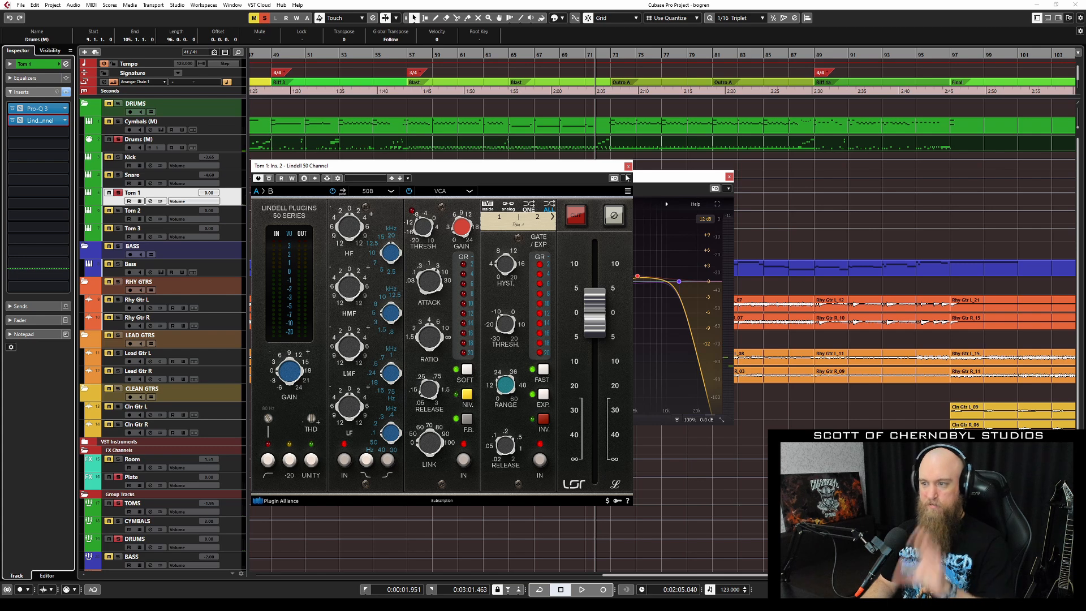
# Close Tom 1's Lindell and Pro-Q 3 windows, unsolo Tom 1 and select another tom track.
pyautogui.click(628, 166)
pyautogui.click(729, 176)
pyautogui.click(117, 193)
pyautogui.click(231, 232)
pyautogui.scroll(-4, 231, 247)
# Check the CYMBALS group's Pro-Q 3 curve, close it, and select the DRUMS group.
pyautogui.click(239, 380)
pyautogui.click(238, 398)
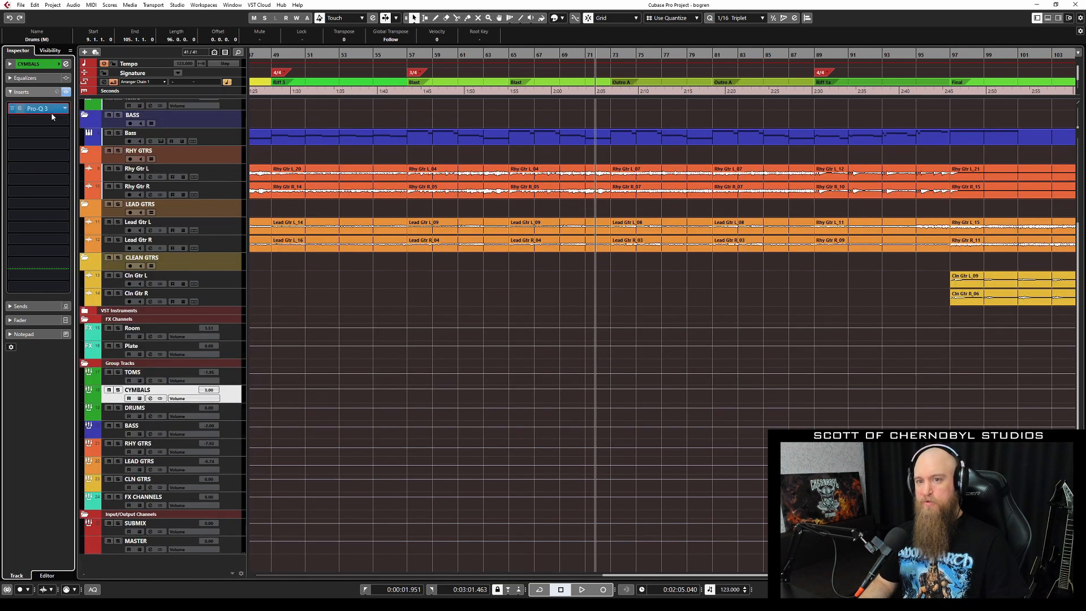
pyautogui.click(37, 108)
pyautogui.click(494, 104)
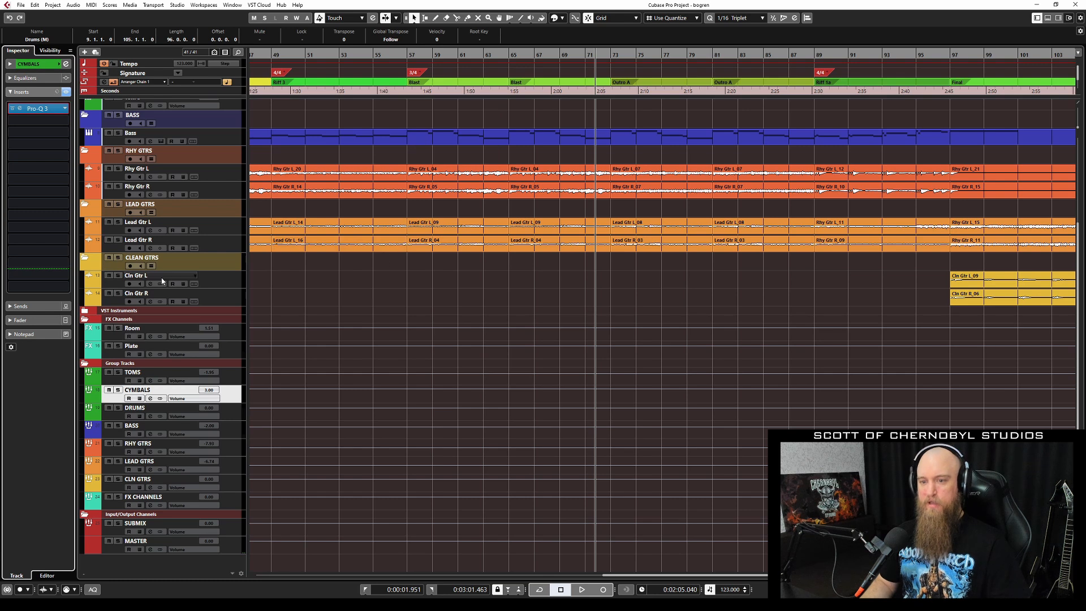
pyautogui.click(42, 109)
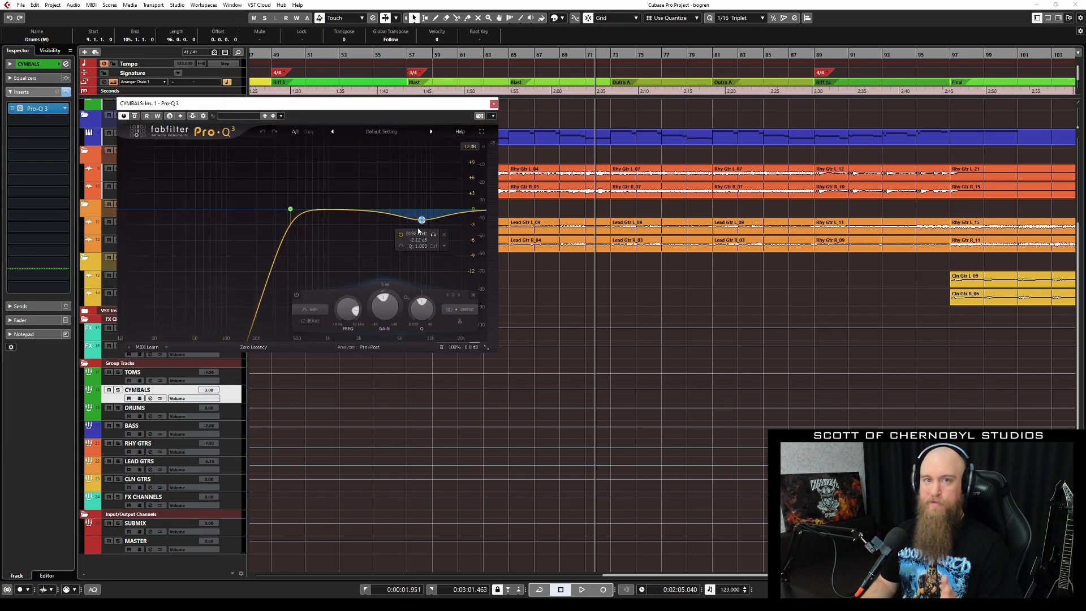
pyautogui.click(494, 104)
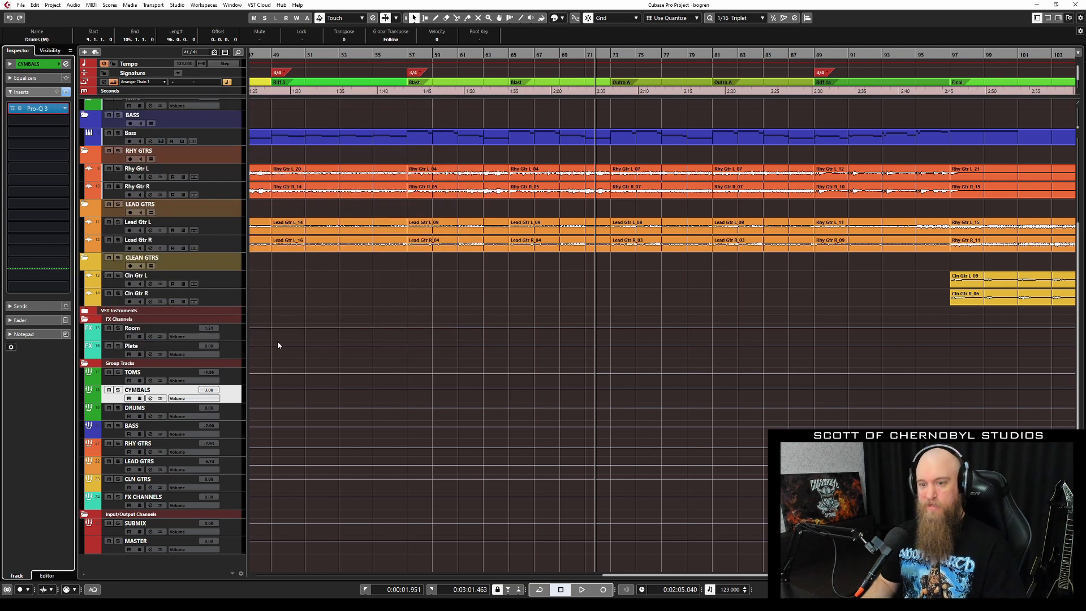
pyautogui.click(230, 413)
# Open the DRUMS group's Lindell 50 Channel plugin and position its window.
pyautogui.click(39, 108)
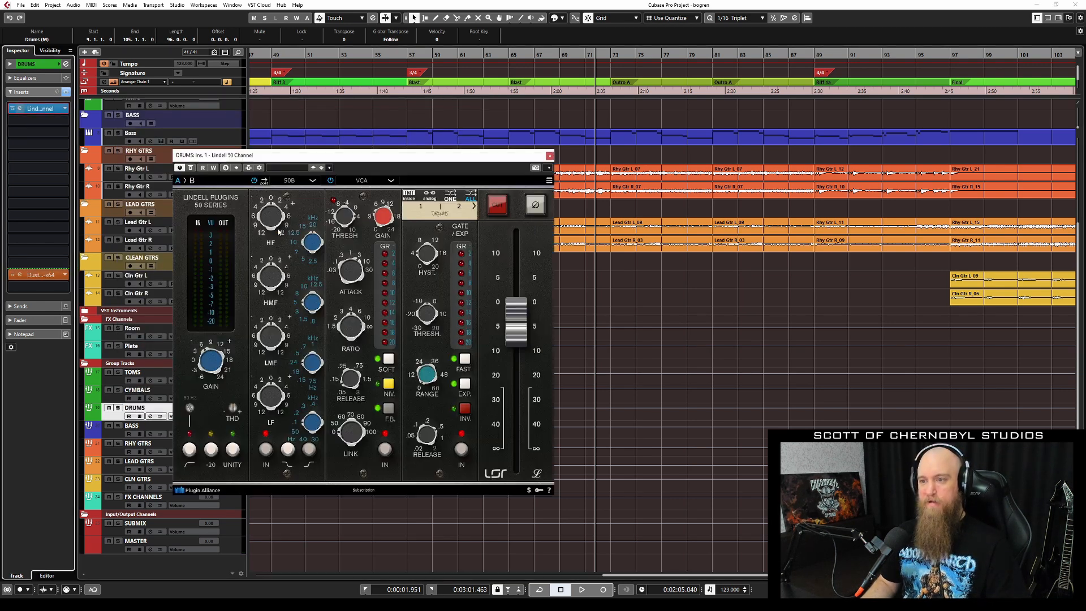
pyautogui.moveTo(358, 155); pyautogui.dragTo(450, 204)
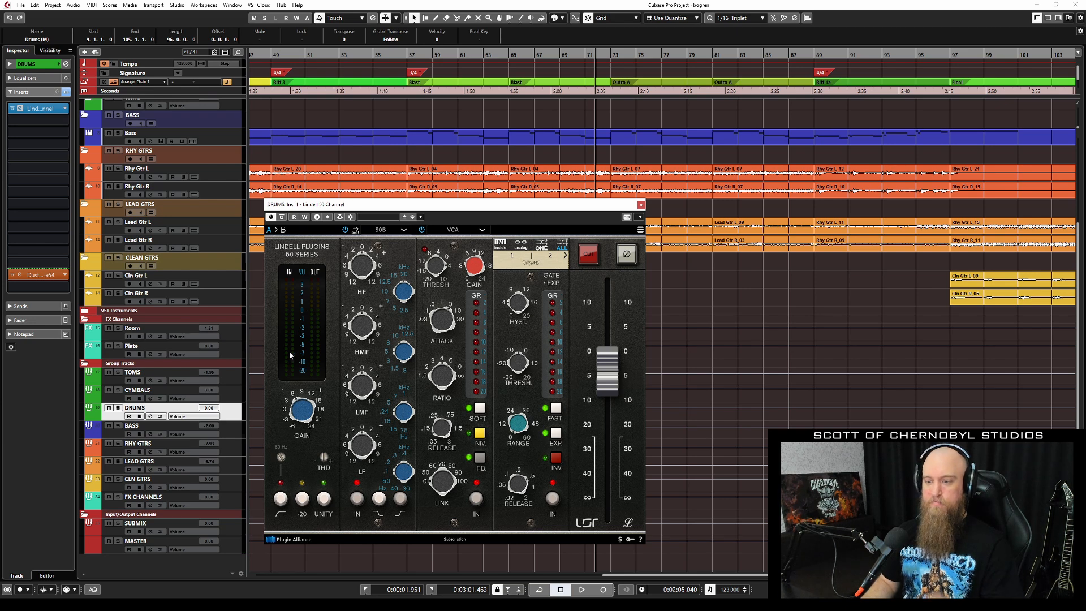
pyautogui.moveTo(352, 205); pyautogui.dragTo(344, 185)
pyautogui.scroll(3, 341, 118)
# Play with DRUMS soloed, A/B the Lindell insert by bypassing and re-enabling it, then stop.
pyautogui.press('space')
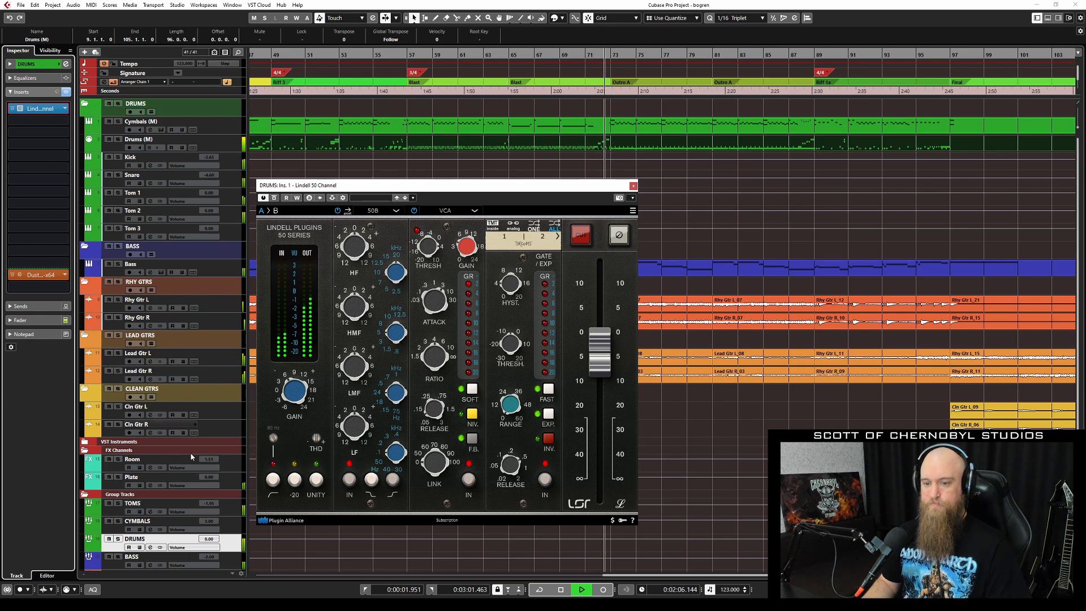
pyautogui.press('s')
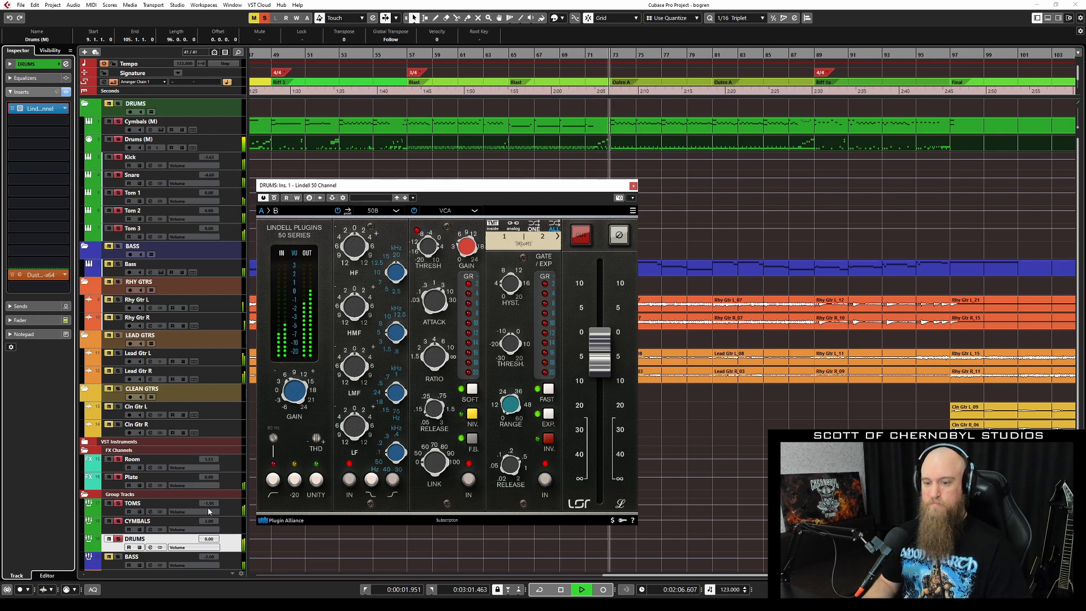
pyautogui.click(275, 198)
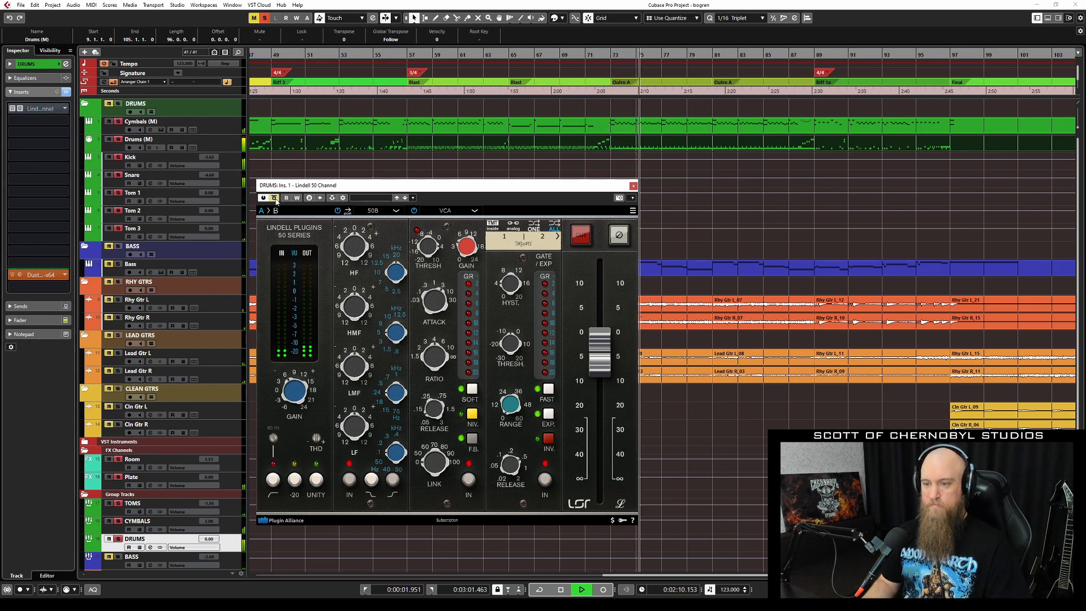
pyautogui.click(275, 198)
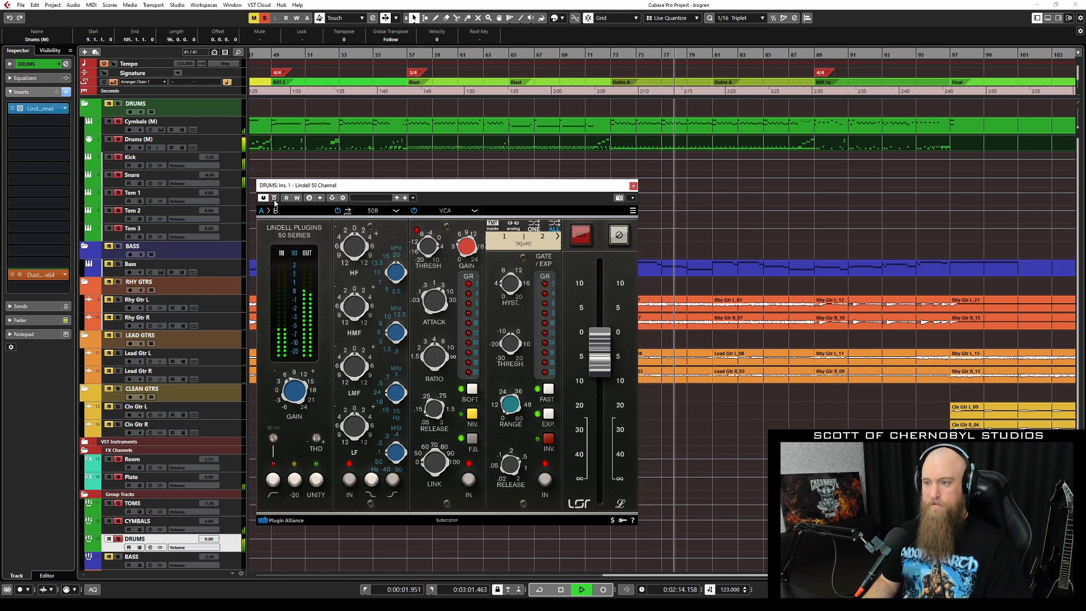
pyautogui.press('space')
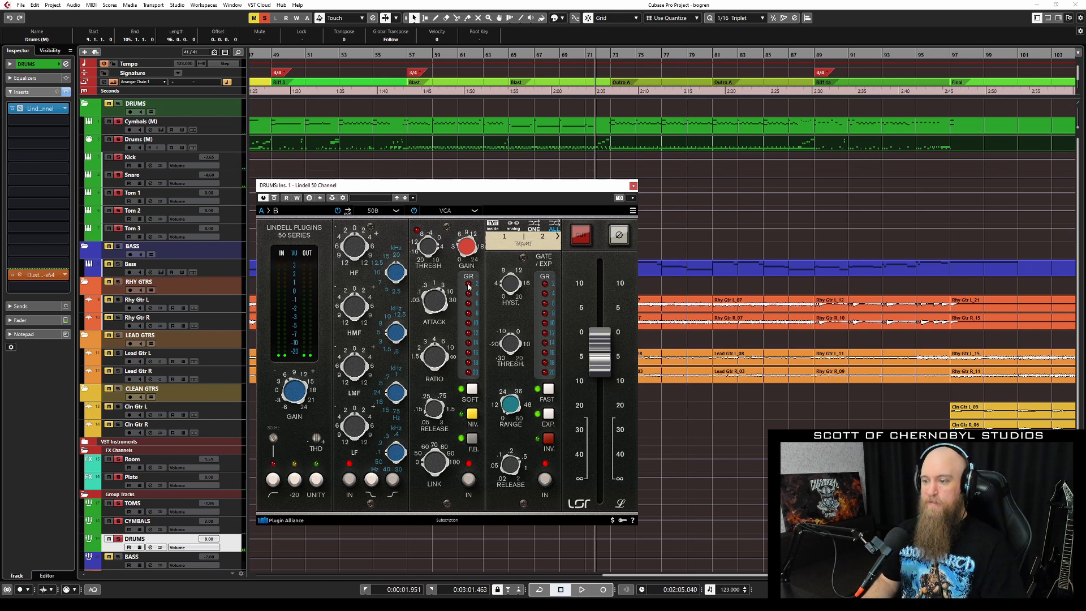
# Replay from around bar 87, stop, and close the Lindell 50 Channel window.
pyautogui.press('space')
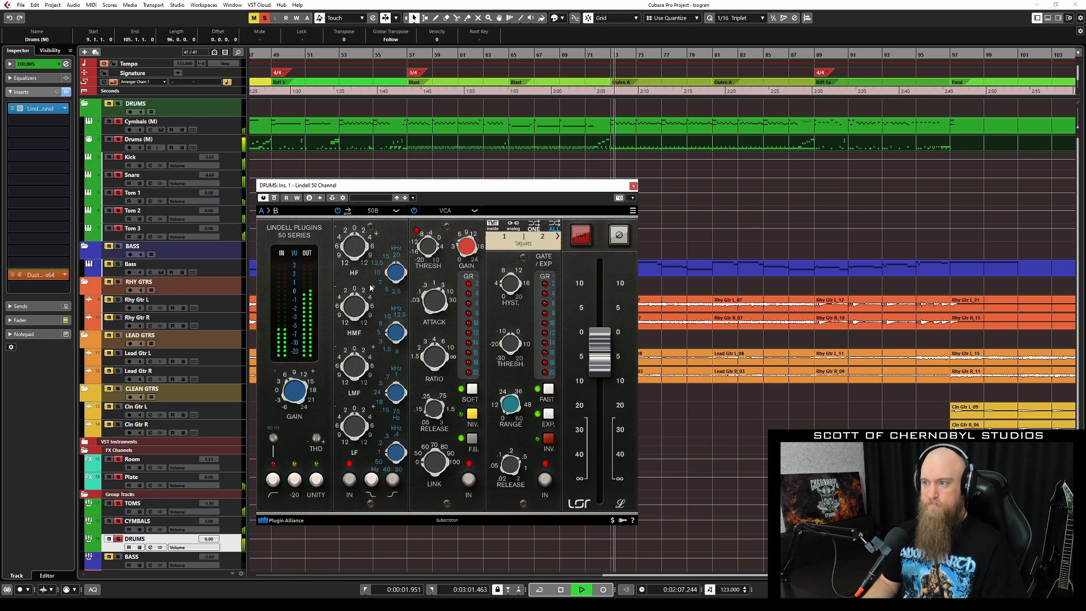
pyautogui.click(789, 54)
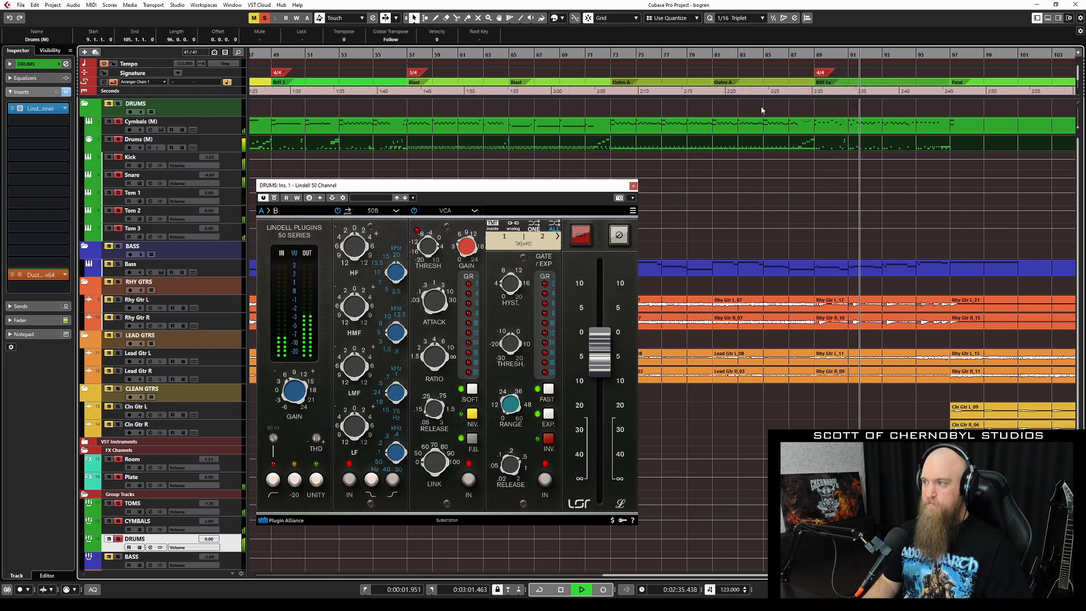
pyautogui.press('space')
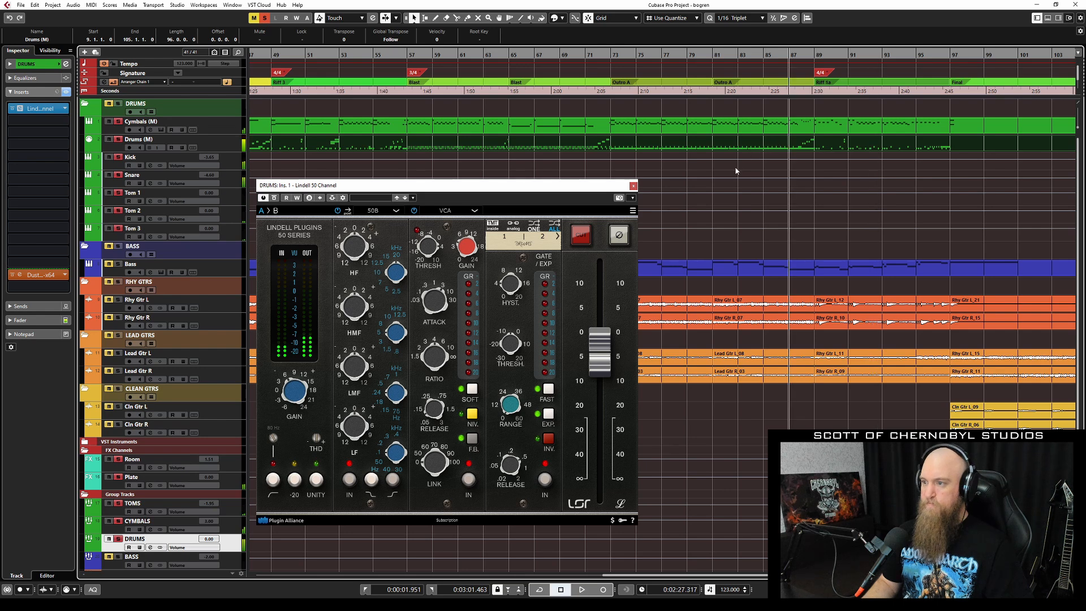
pyautogui.click(633, 186)
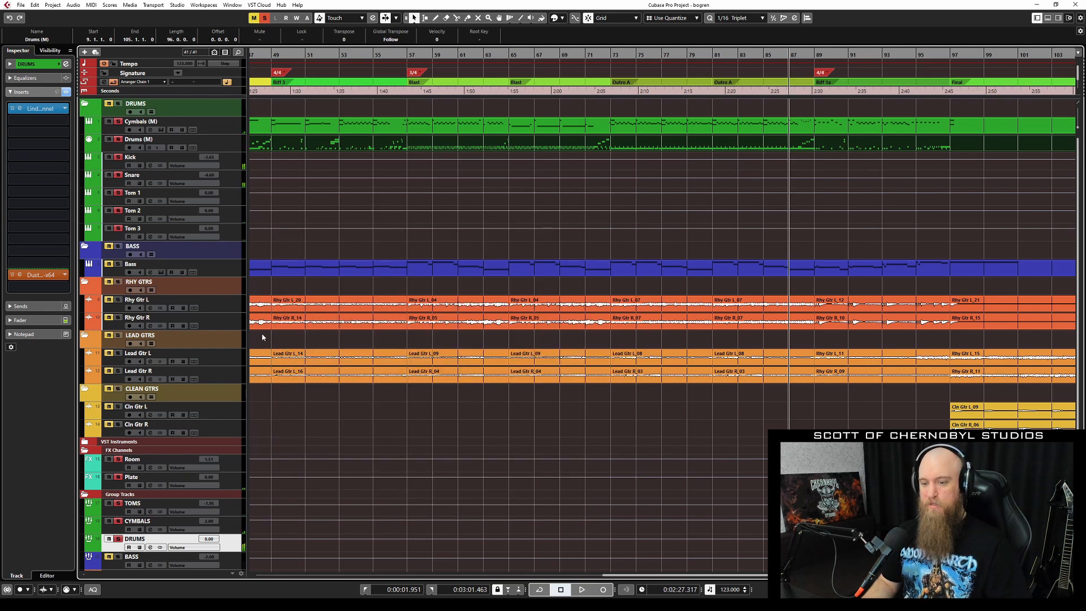
# Clear all track solos and start playback of the arrangement.
pyautogui.press('s')
pyautogui.press('space')
pyautogui.scroll(4, 648, 184)
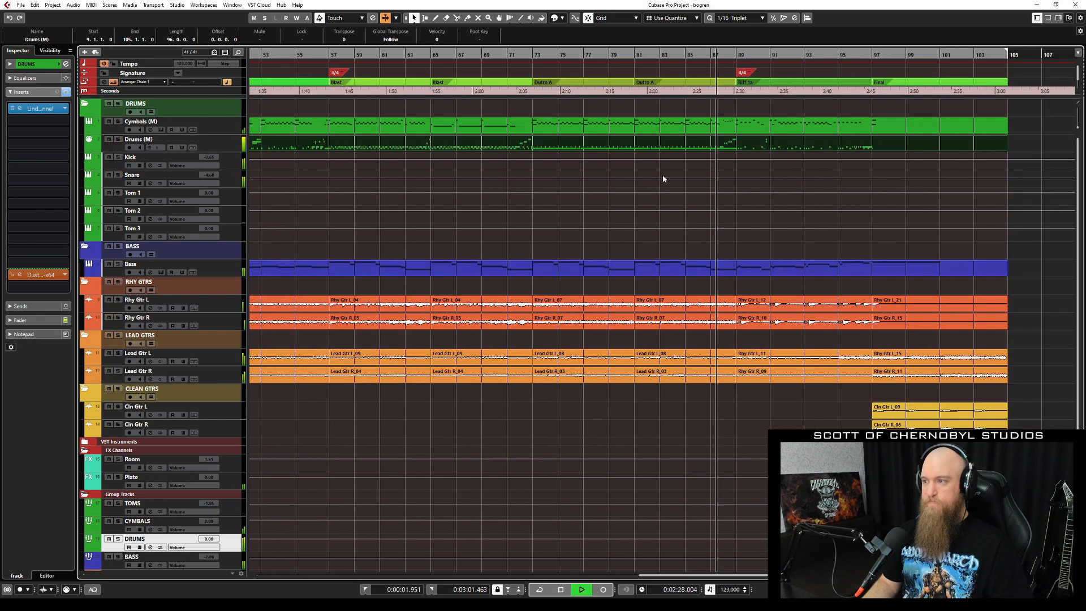
pyautogui.hscroll(2, 751, 163)
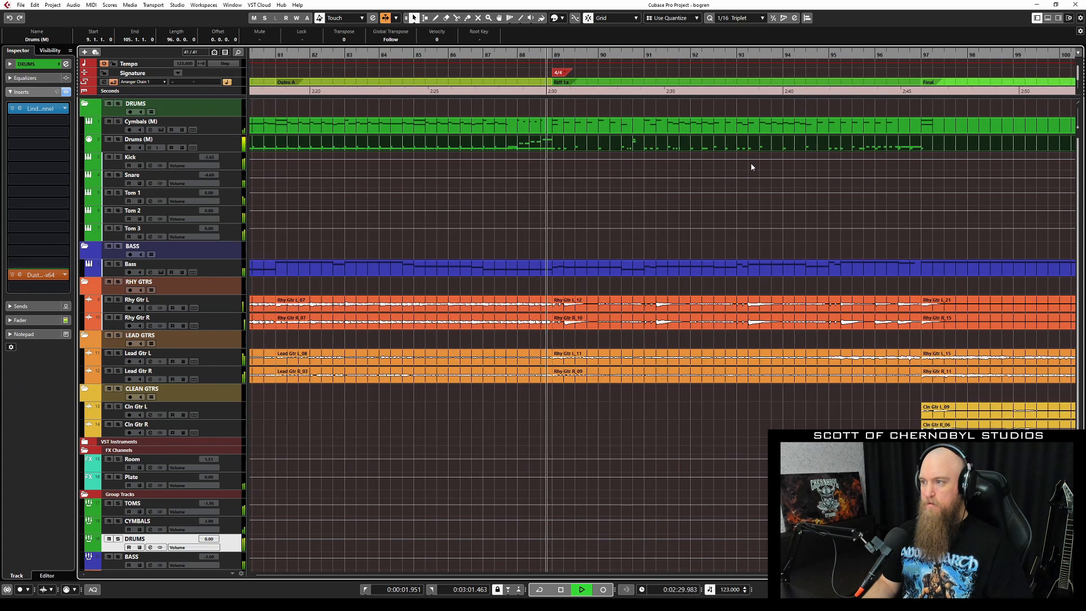
# Open the Drums (M) part in the Key Editor and change the quantize value to 1/32.
pyautogui.doubleClick(626, 150)
pyautogui.scroll(5, 648, 322)
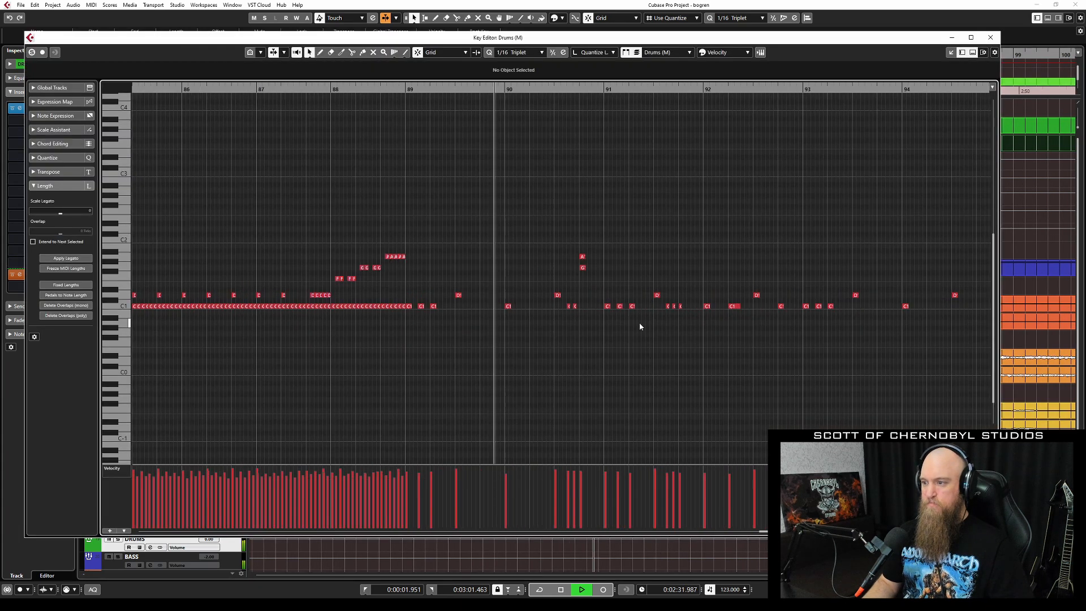
pyautogui.hotkey('alt', ',')
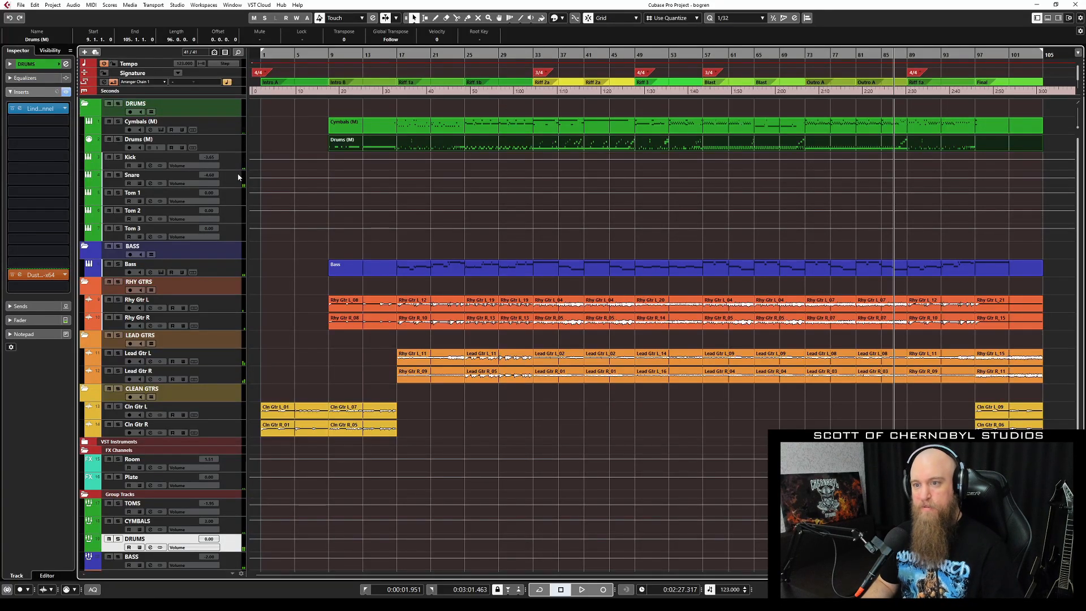
pyautogui.scroll(-3, 244, 177)
pyautogui.scroll(3, 242, 170)
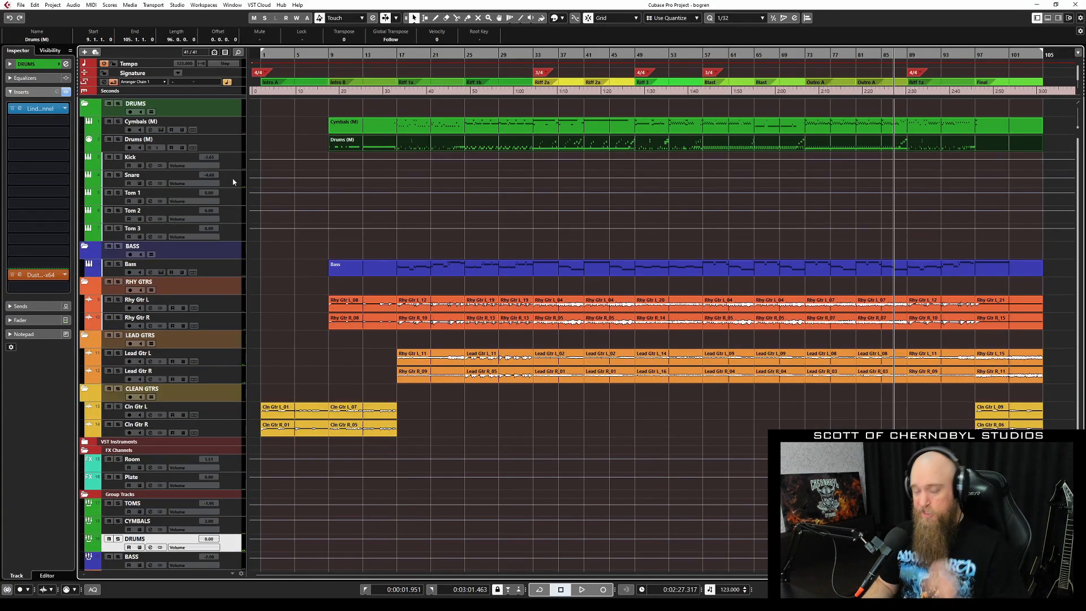